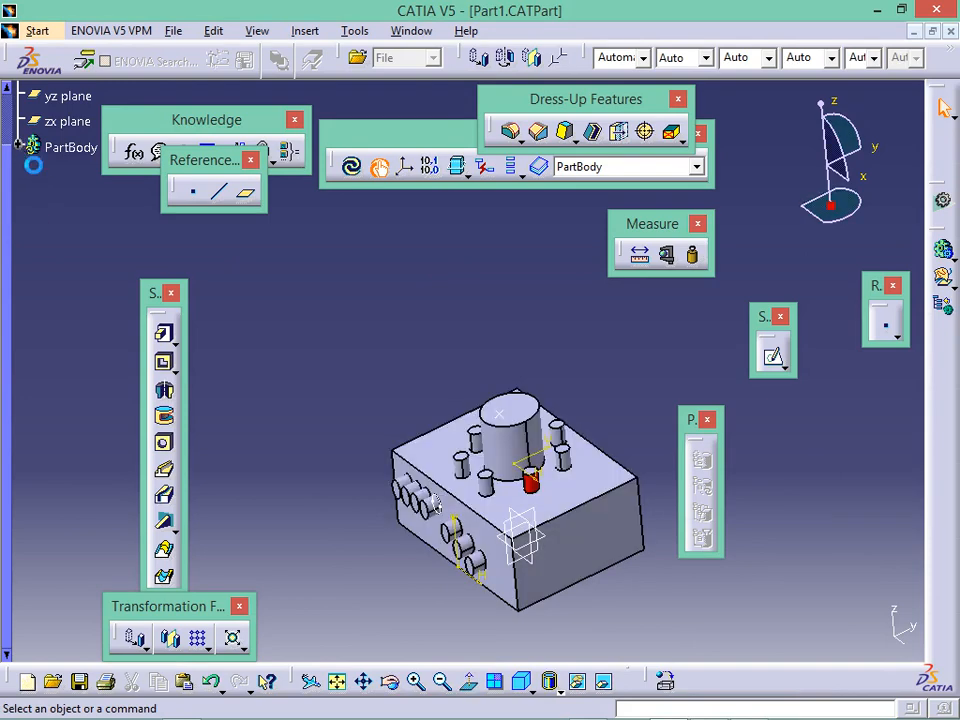
Expand the PartBody branch of the specification tree and select Sketch.13
left_click(20, 146)
right_click(73, 540)
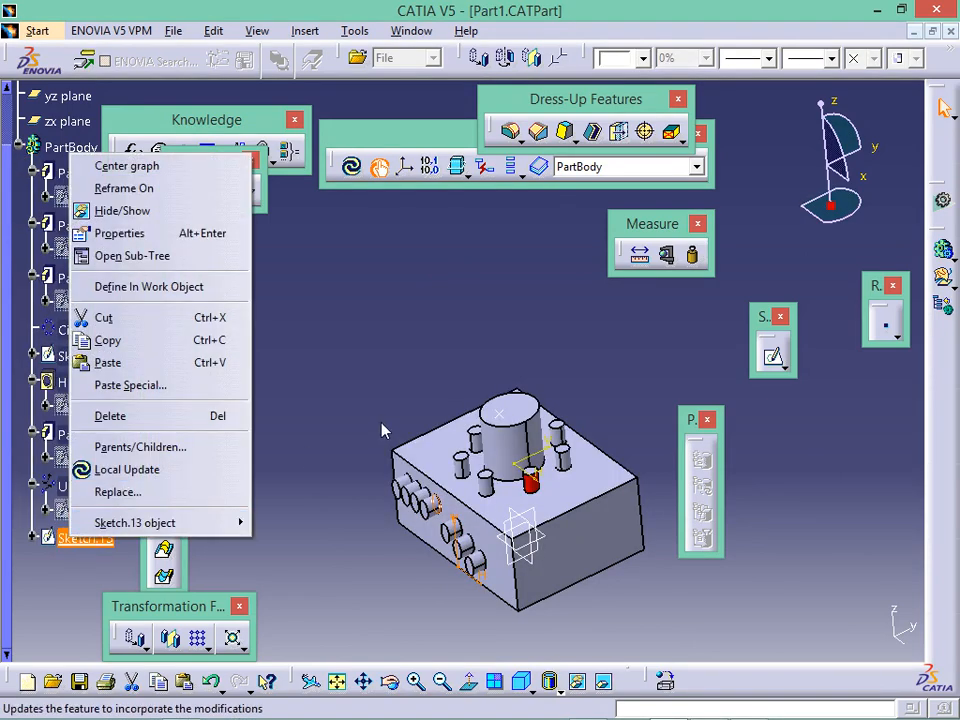
left_click(382, 424)
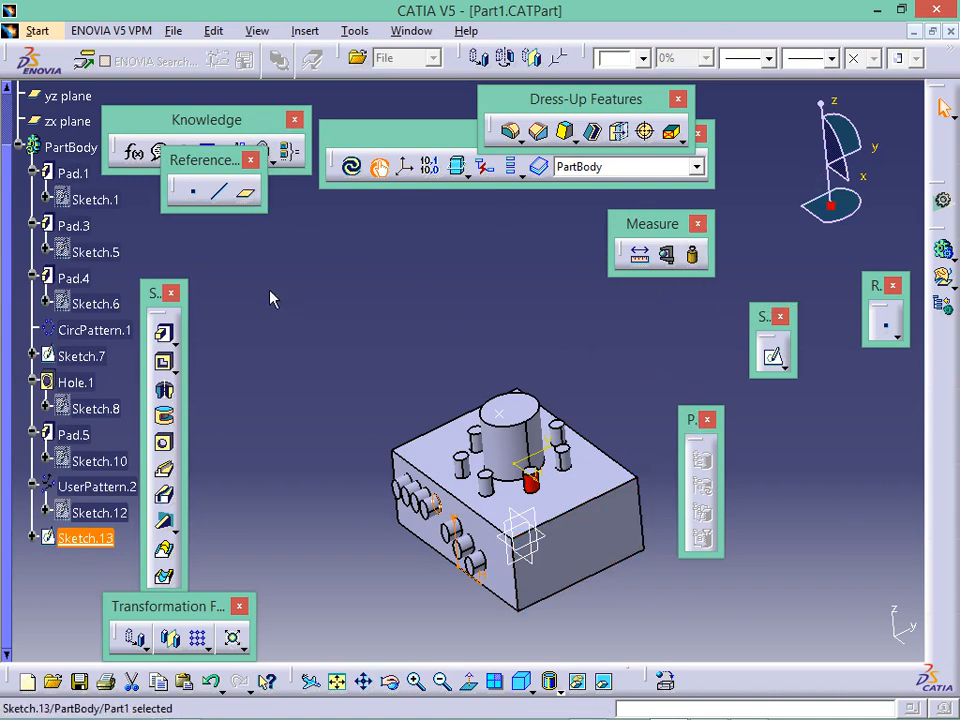
left_click(245, 195)
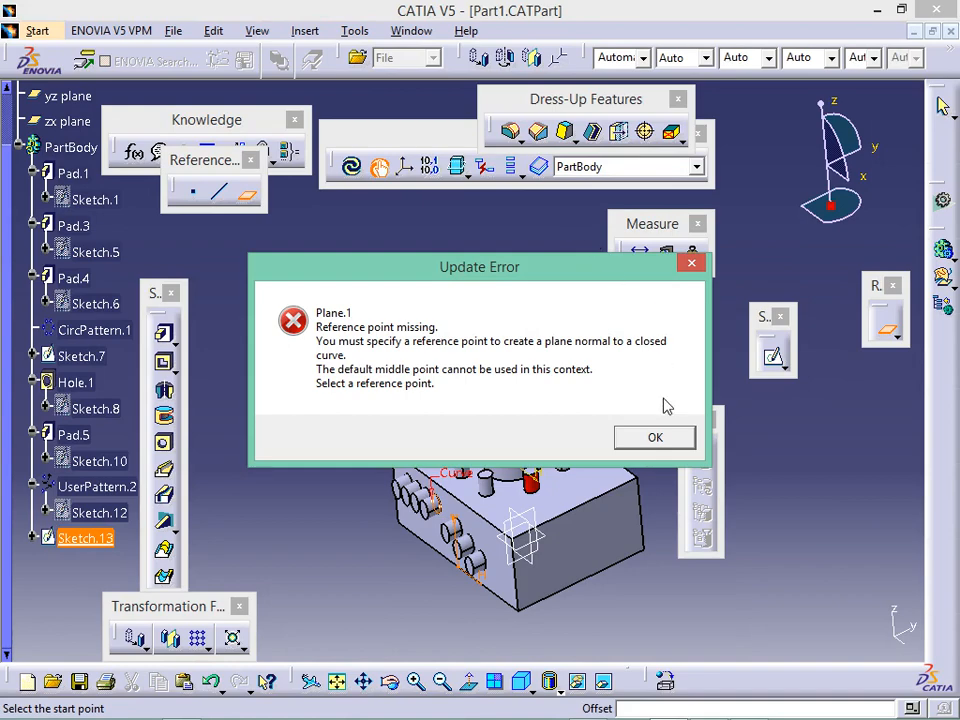
left_click(665, 442)
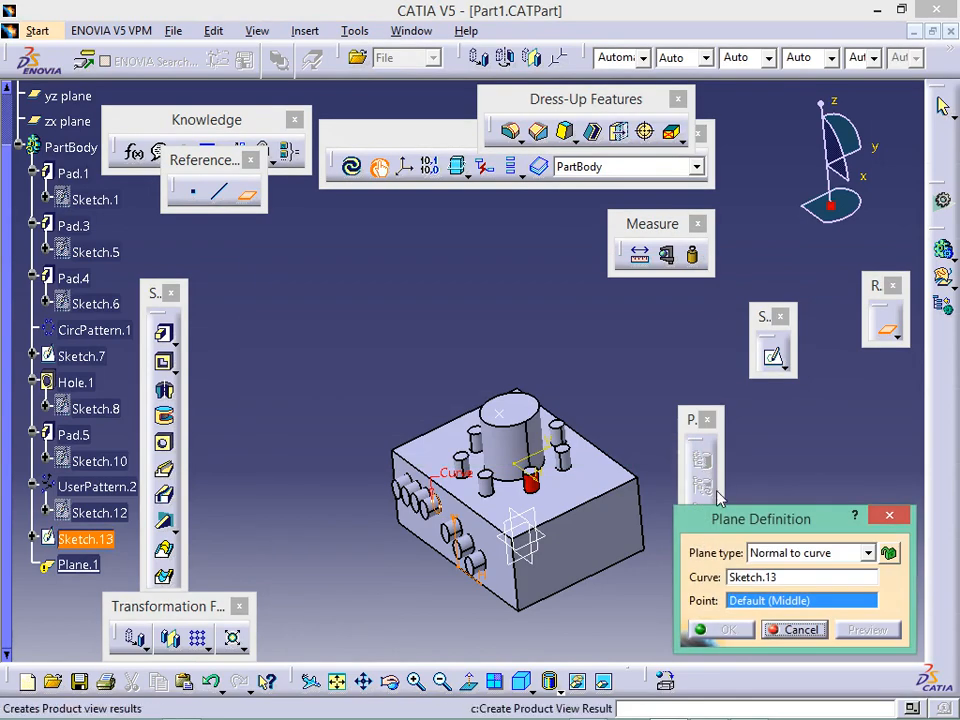
left_click(163, 549)
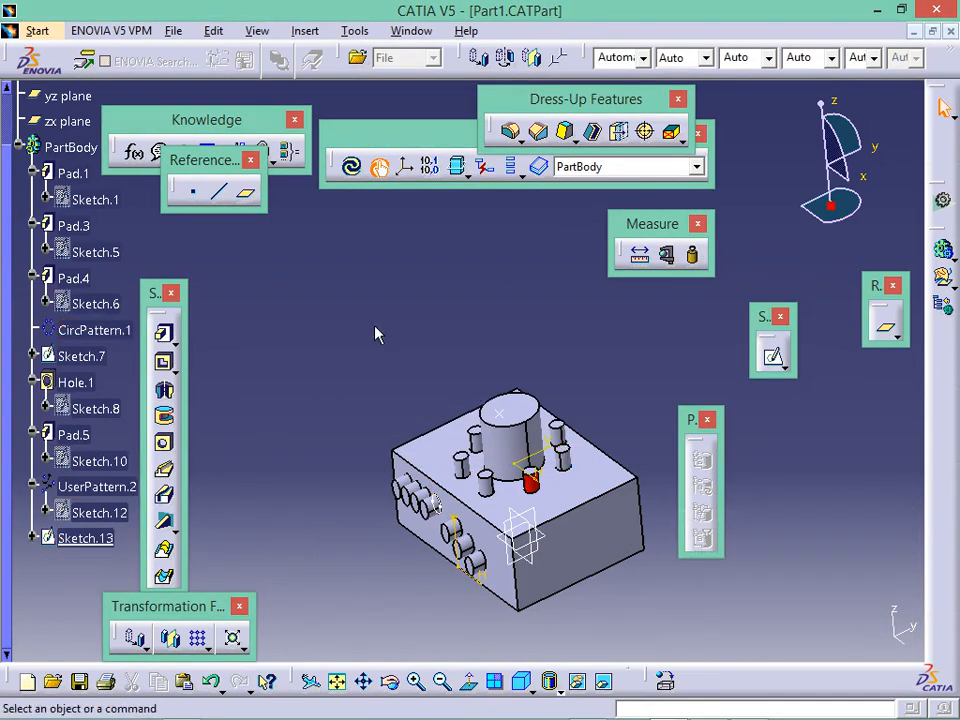
Delete Sketch.13 from the PartBody
right_click(100, 541)
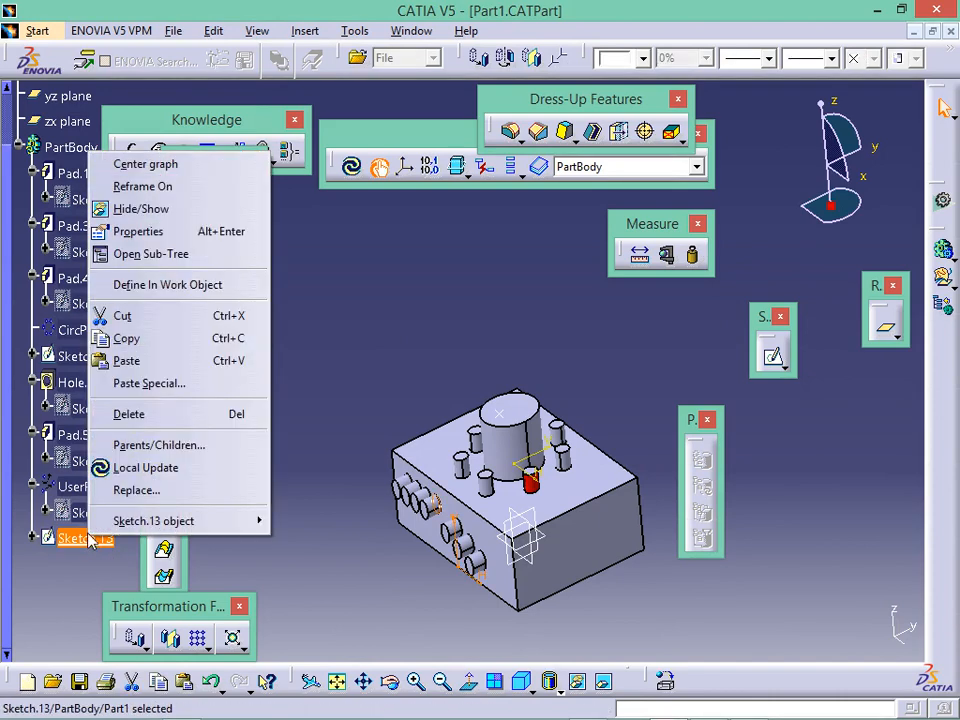
left_click(193, 414)
left_click(808, 630)
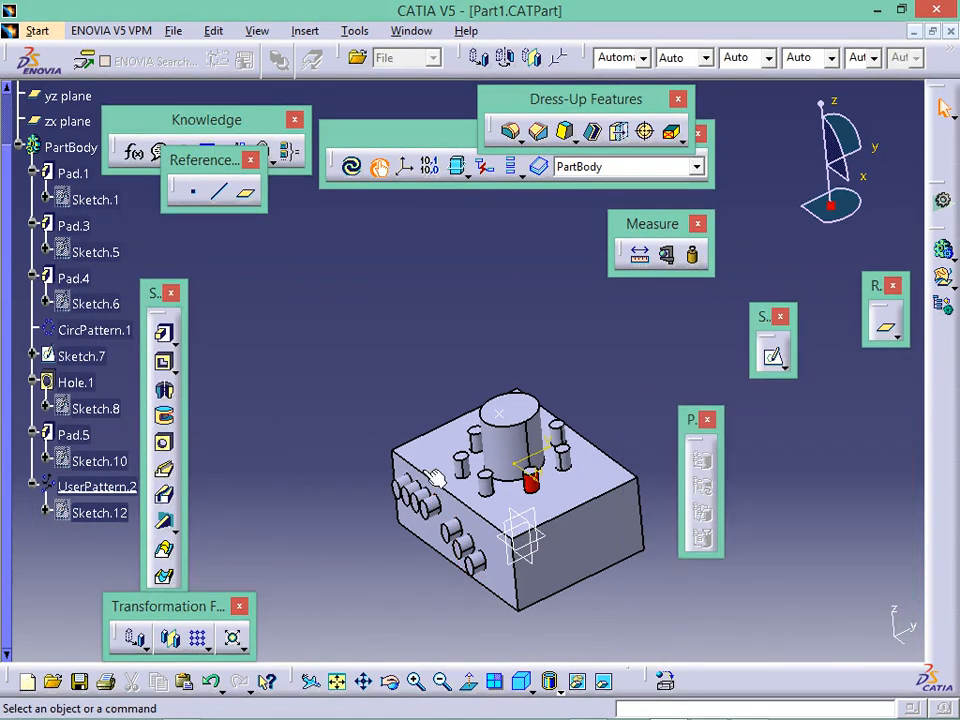
Try an Offset from plane definition 20 mm from the box's plain side face, reversing its direction twice, and switch it to Parallel through point
left_click(245, 192)
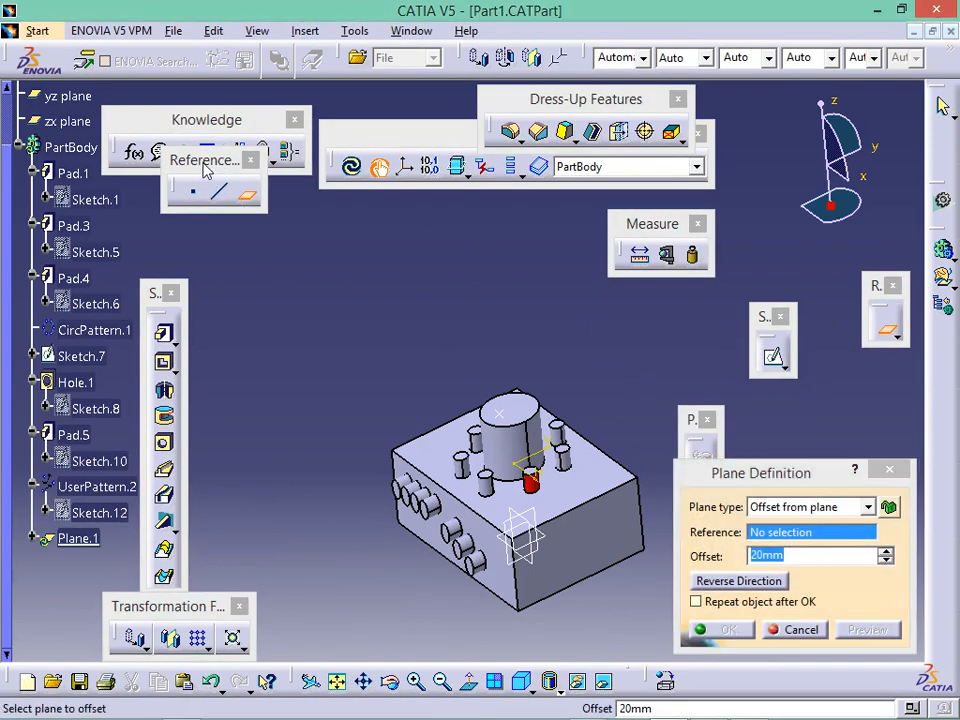
left_click_drag(202, 161, 203, 165)
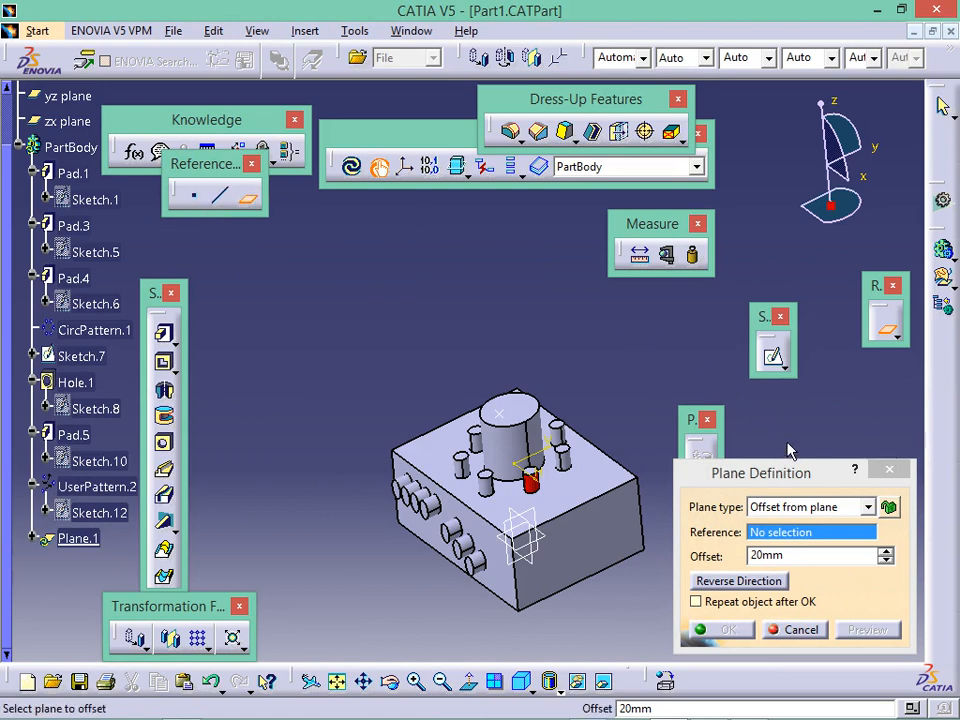
left_click(869, 508)
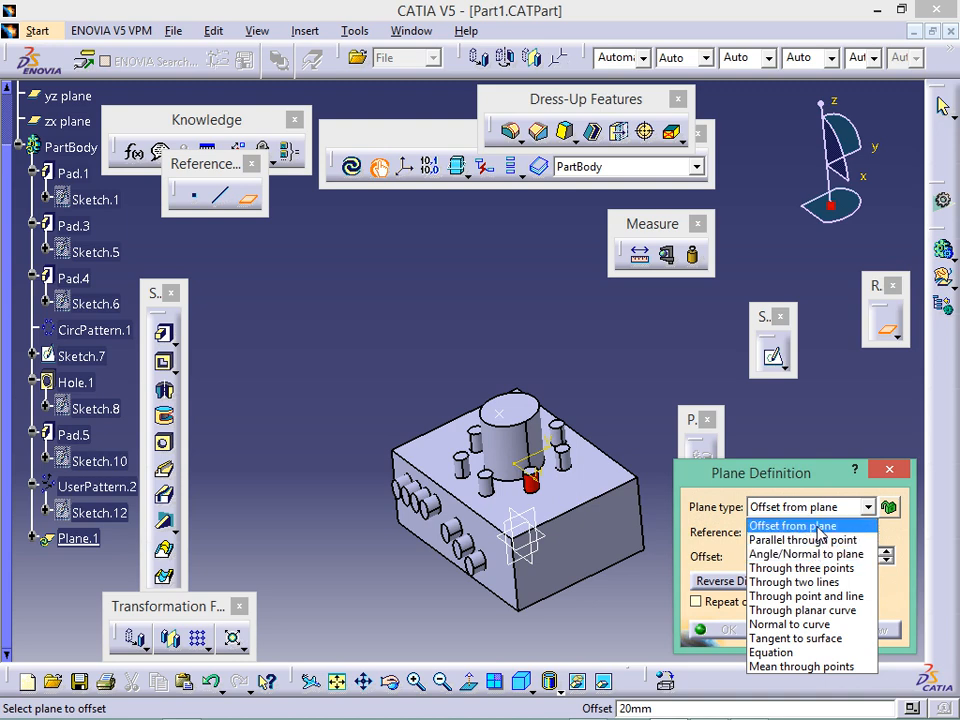
left_click(818, 528)
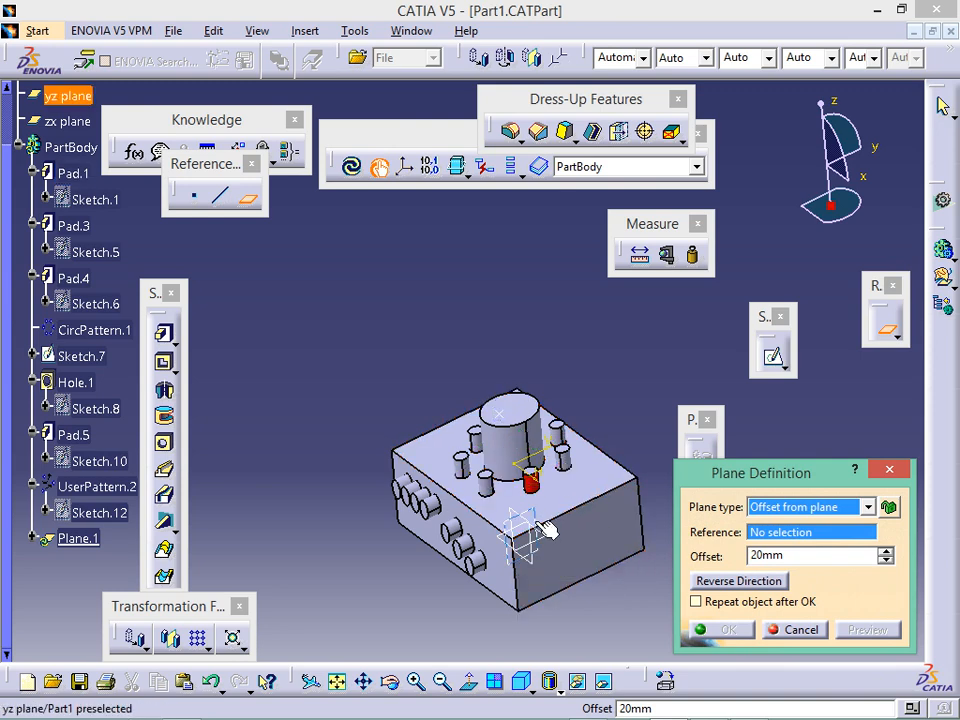
left_click(590, 540)
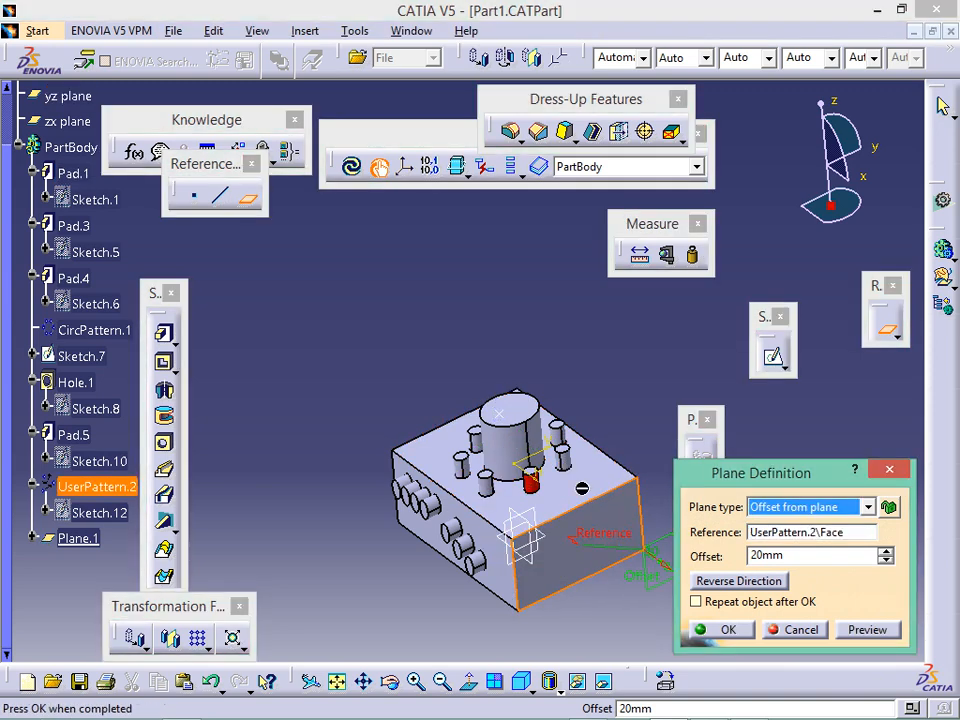
middle_click_drag(586, 476, 536, 431)
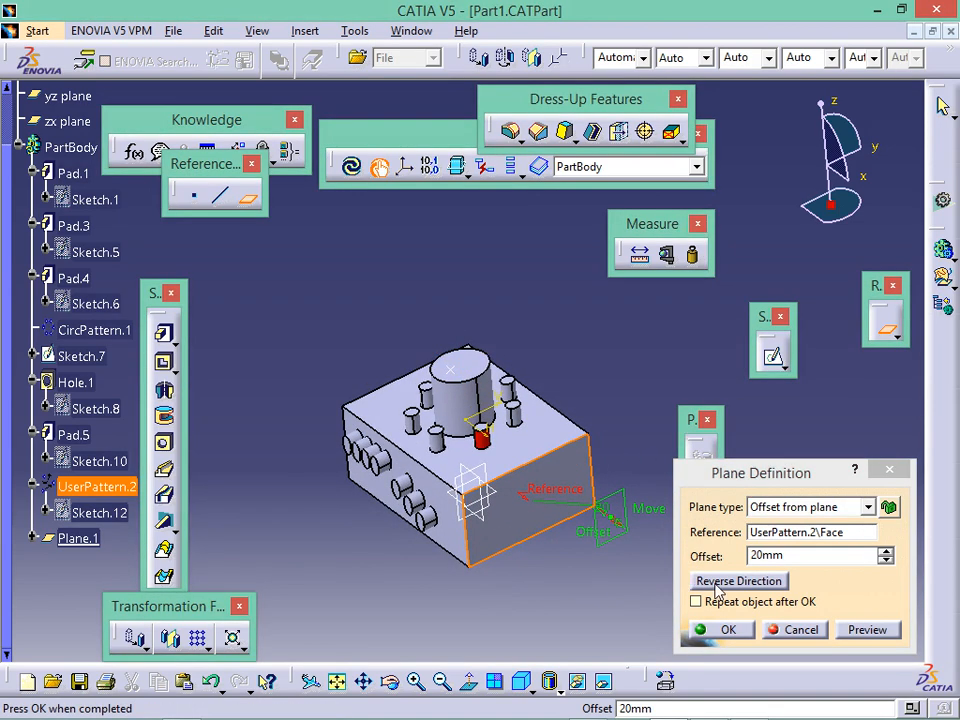
left_click(714, 583)
left_click(716, 584)
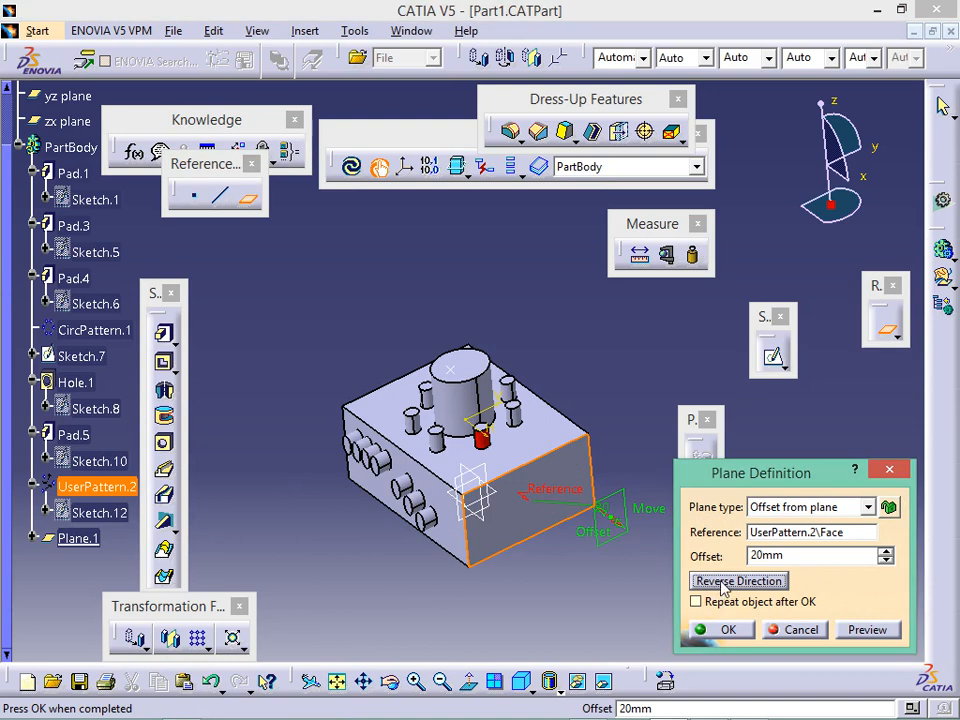
left_click(866, 507)
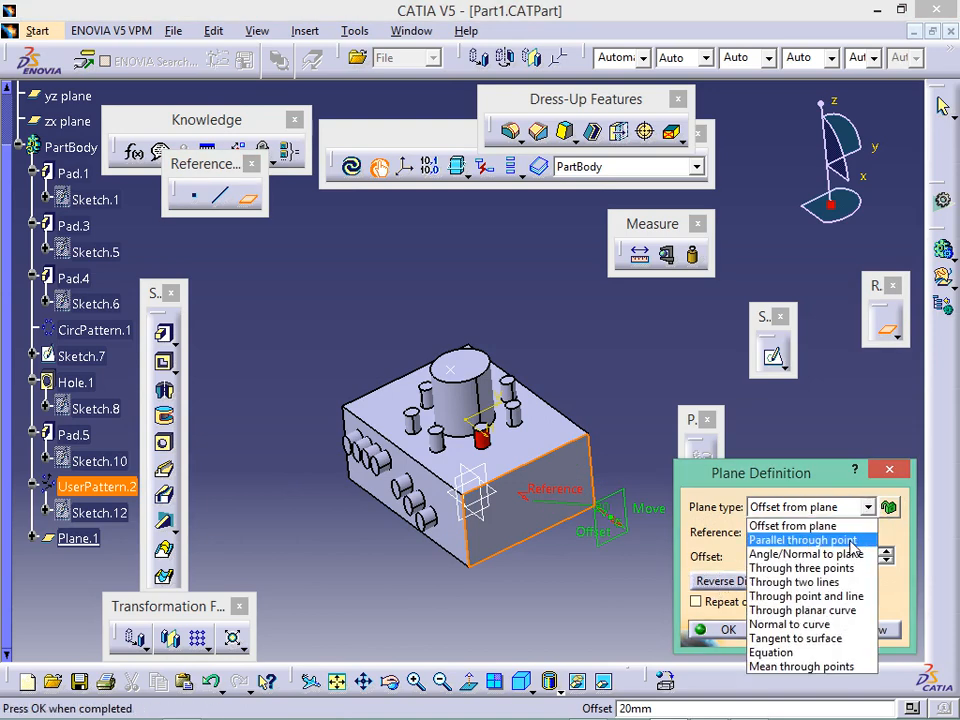
left_click(864, 540)
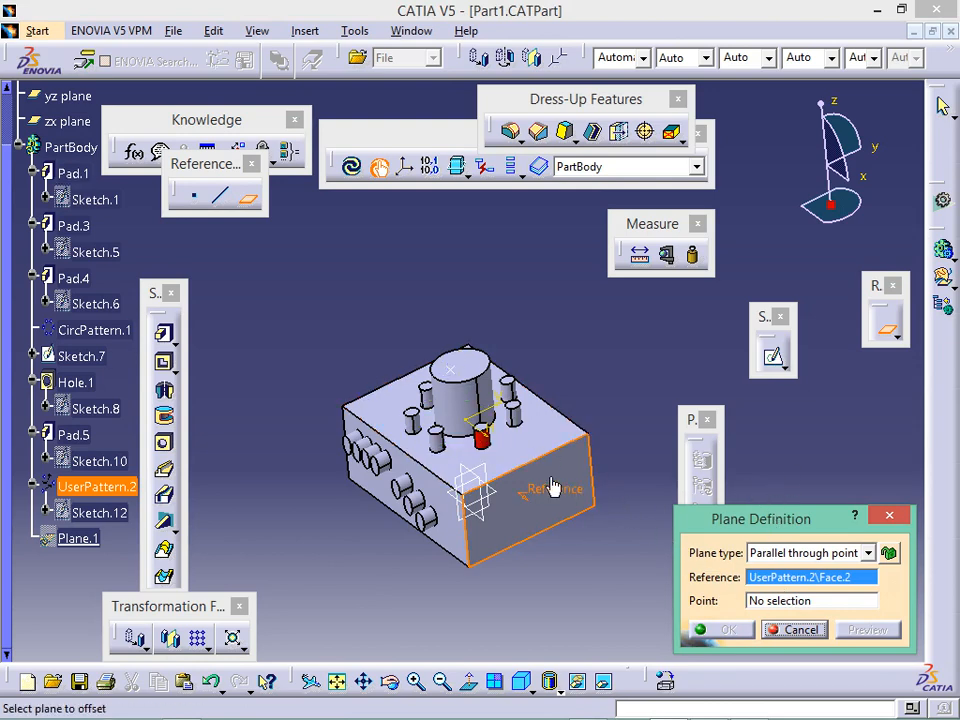
key("Escape")
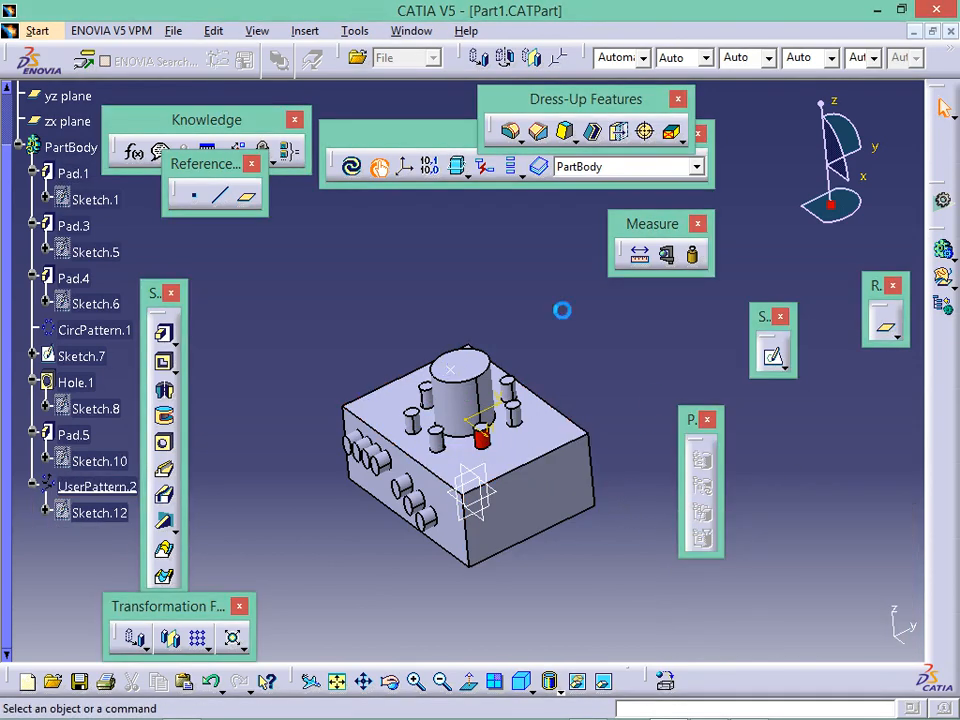
Create a Parallel through point plane referencing the box's plain side face and passing through that face's far upper corner vertex
left_click(248, 198)
left_click(868, 507)
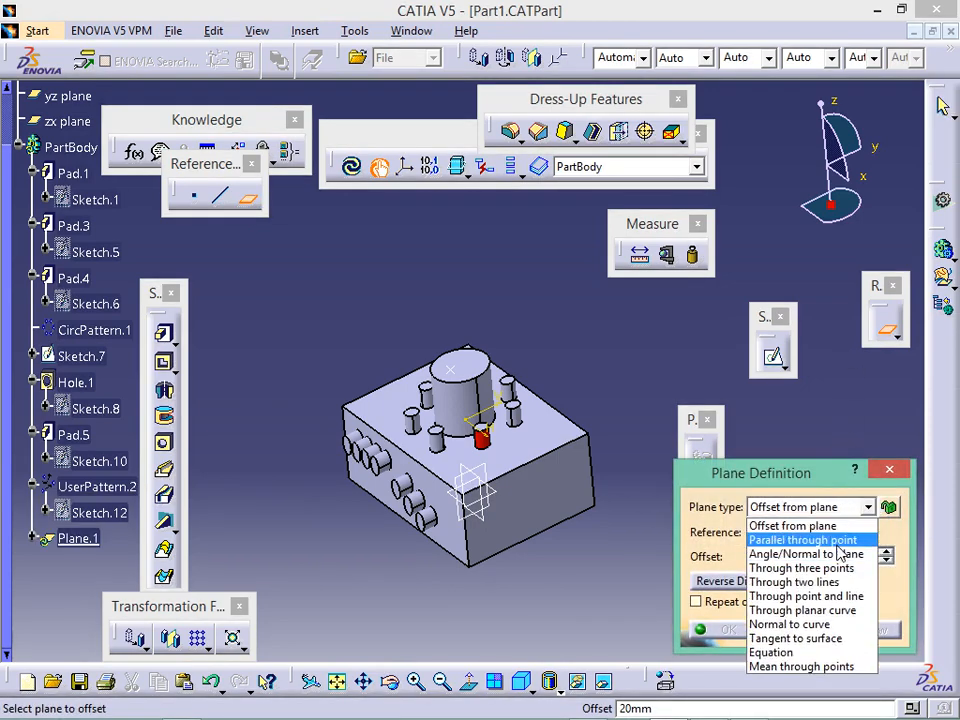
left_click(792, 537)
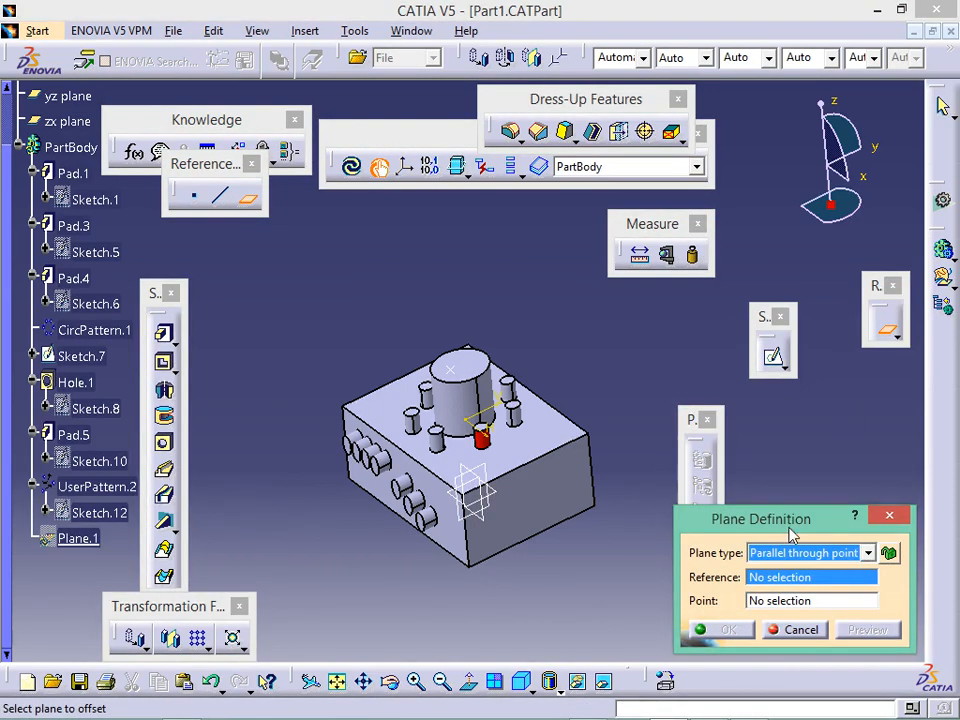
left_click(575, 494)
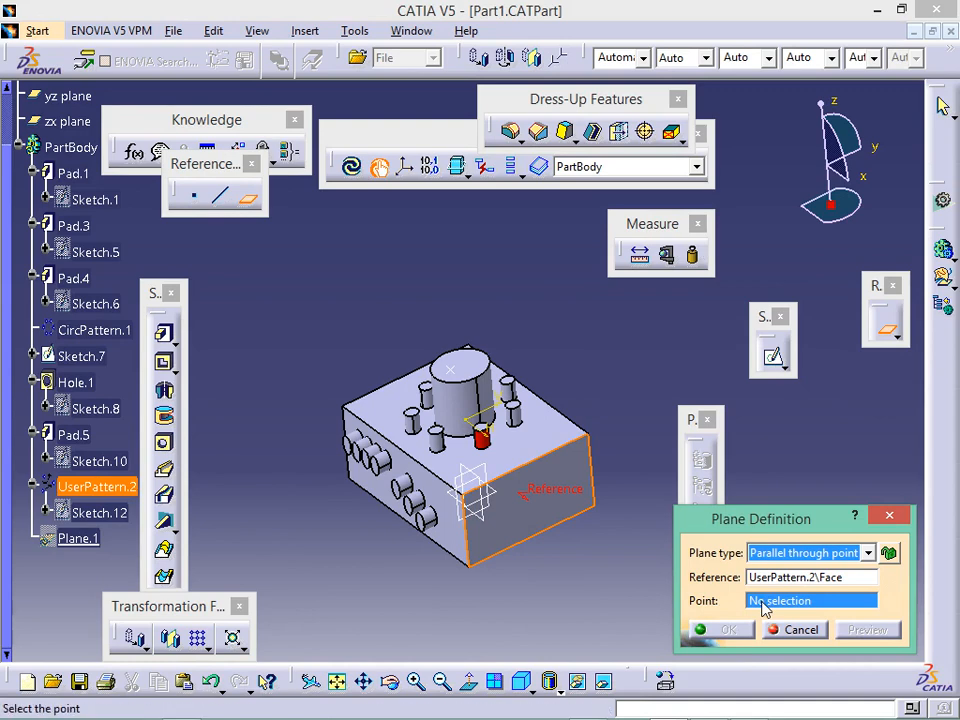
left_click(592, 440)
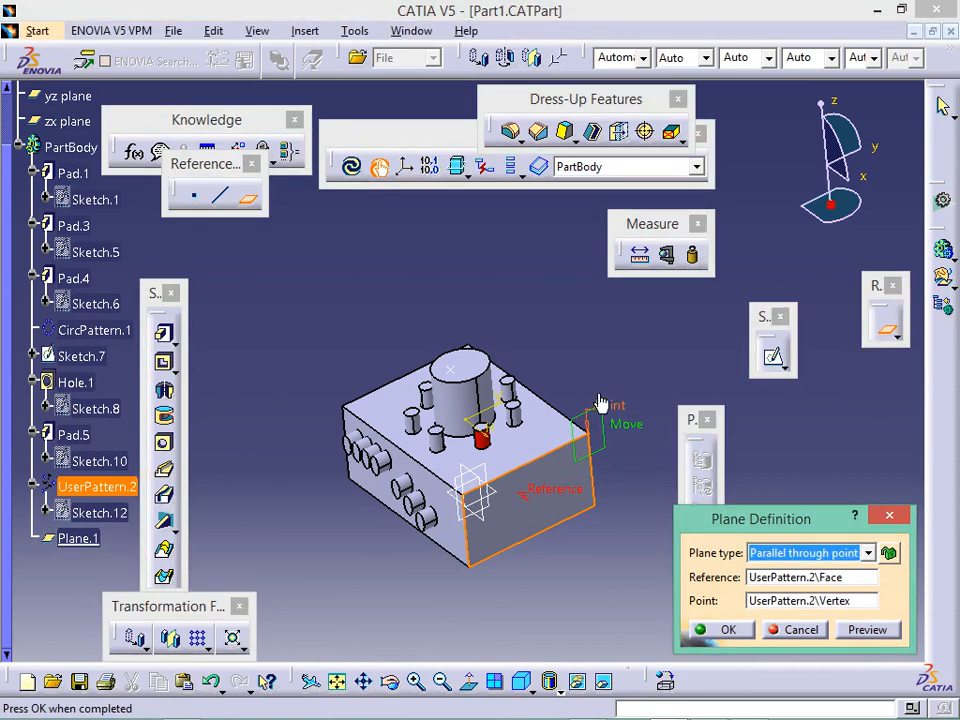
left_click(724, 629)
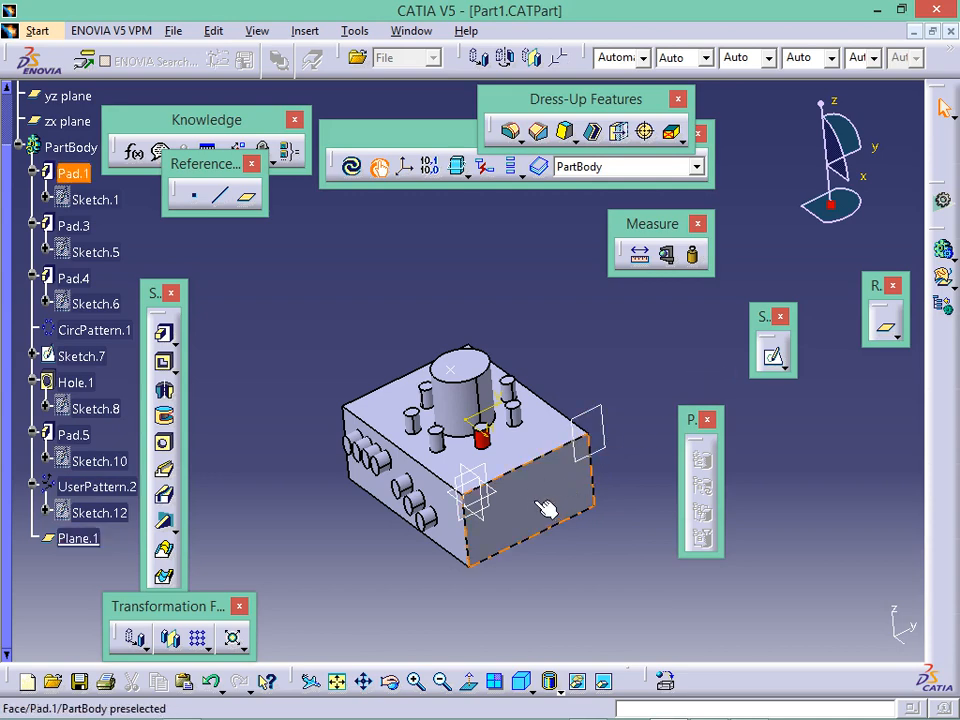
left_click(610, 446)
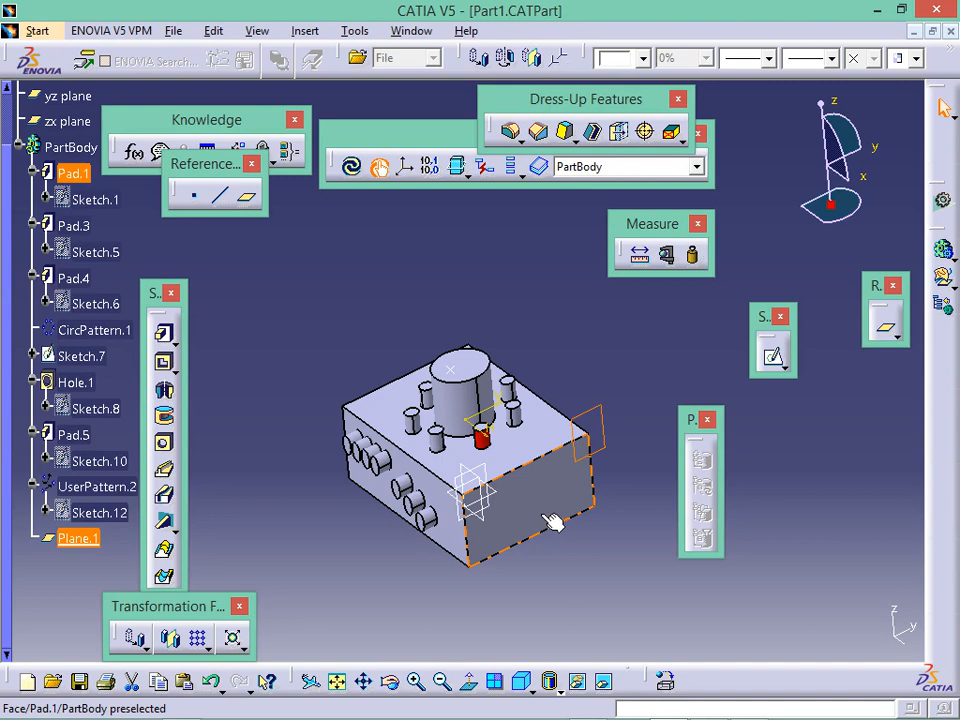
left_click(630, 437)
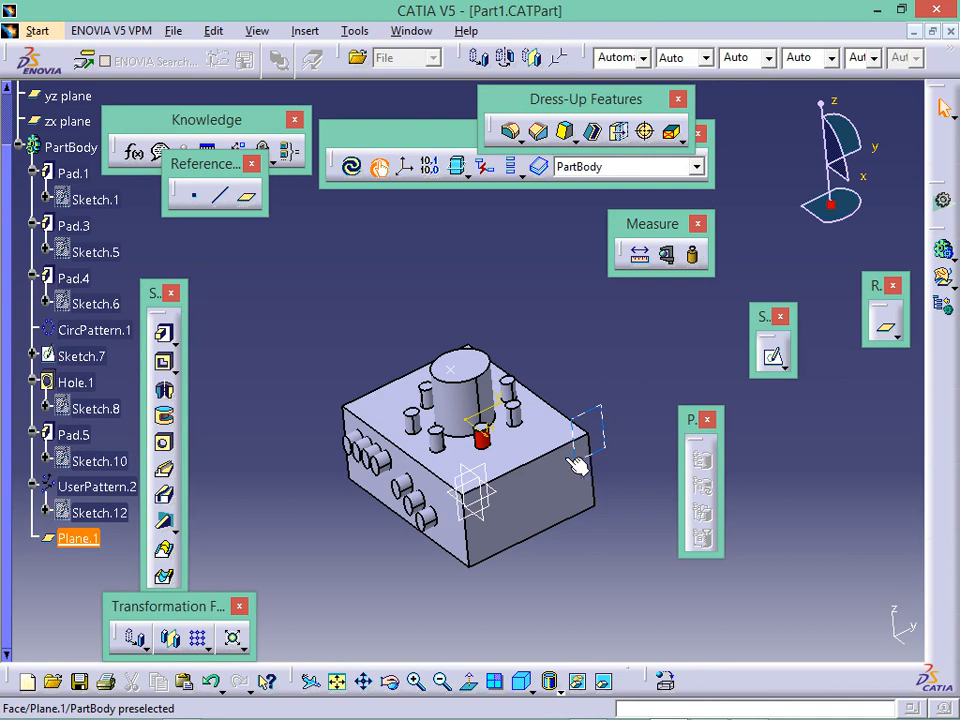
Start a second reference plane definition and look through the available plane types
left_click(246, 196)
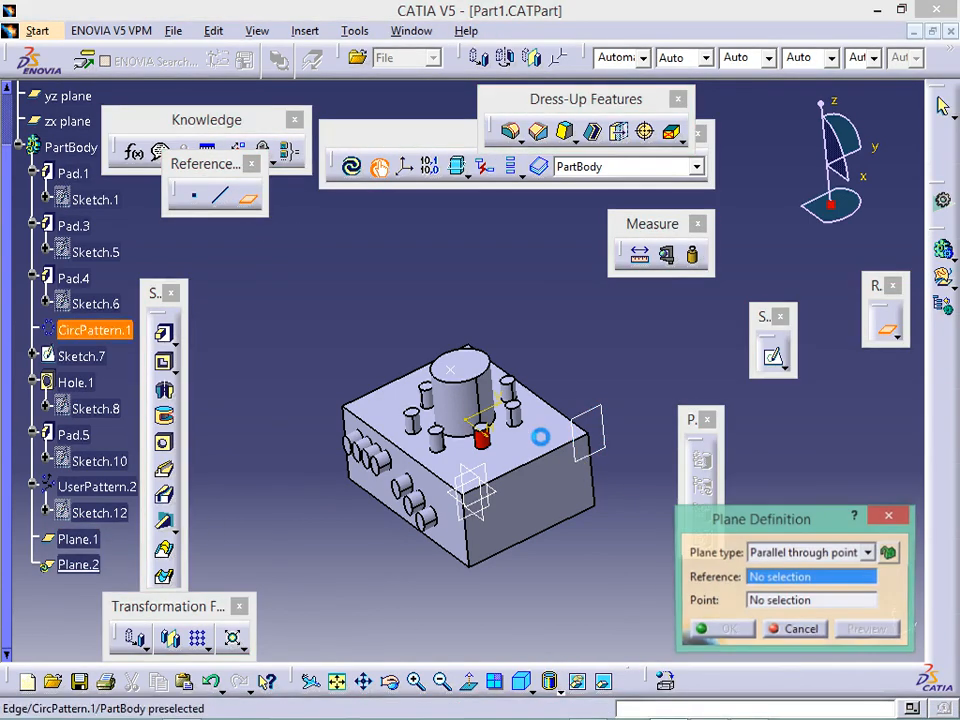
left_click(868, 553)
key("Up")
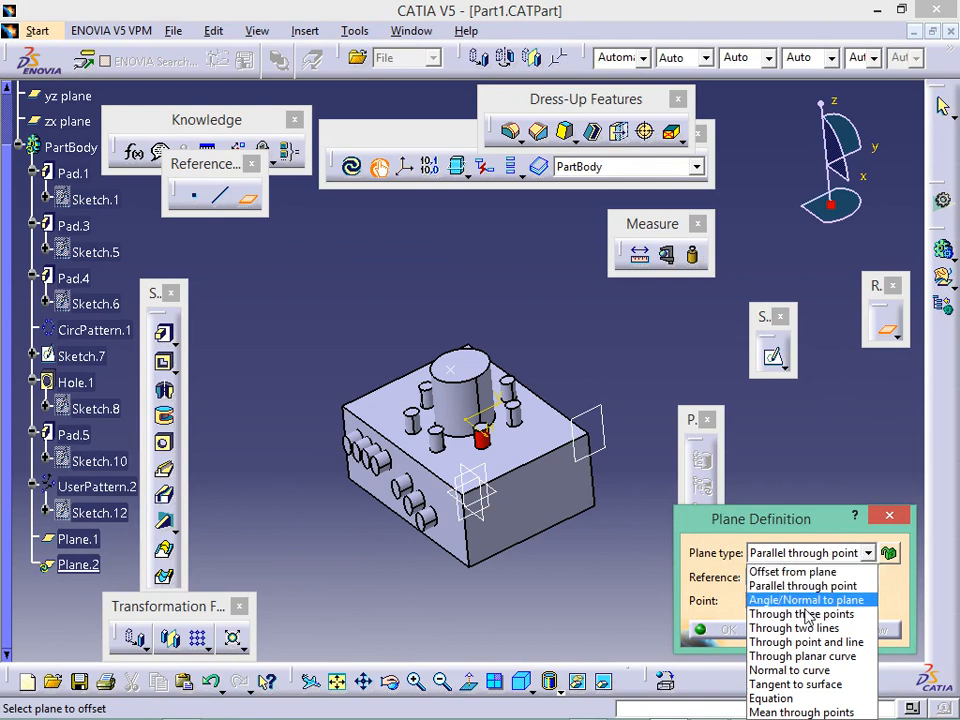
left_click(657, 609)
Switch to Windows Photo Viewer, browse the part drawings from 4.4 to 4.11 for features needing angled planes, and return to CATIA
mouse_move(638, 710)
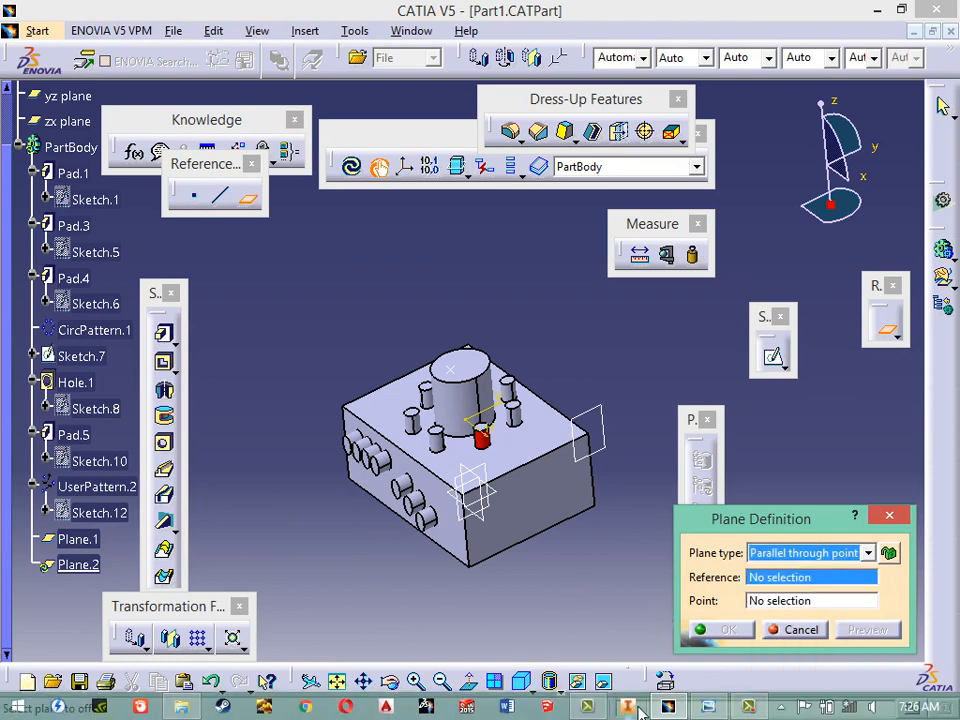
left_click(706, 706)
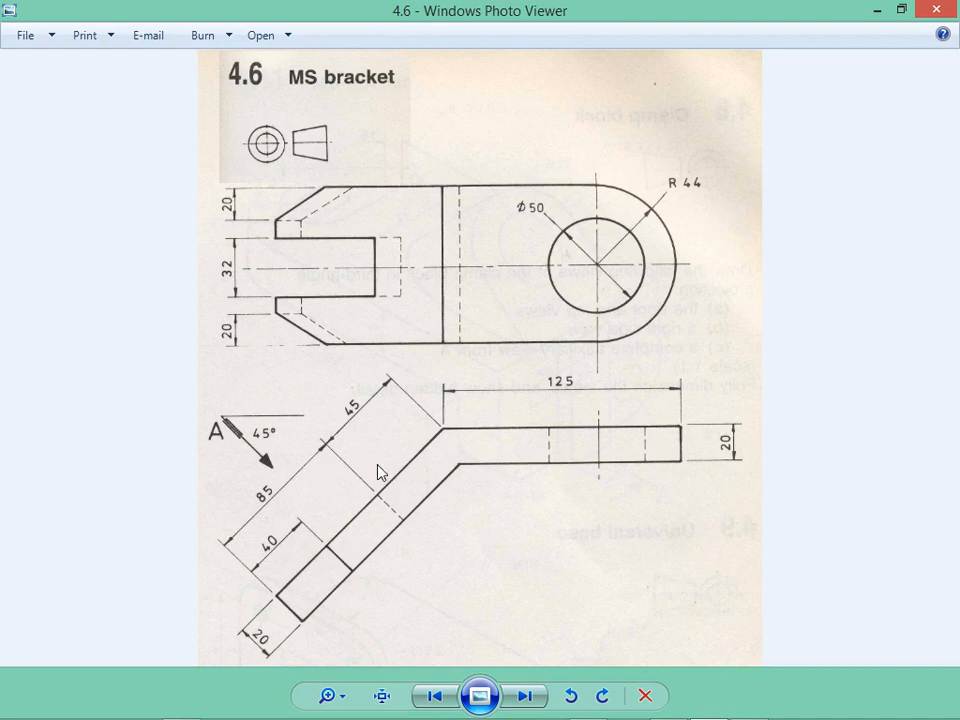
key("Left")
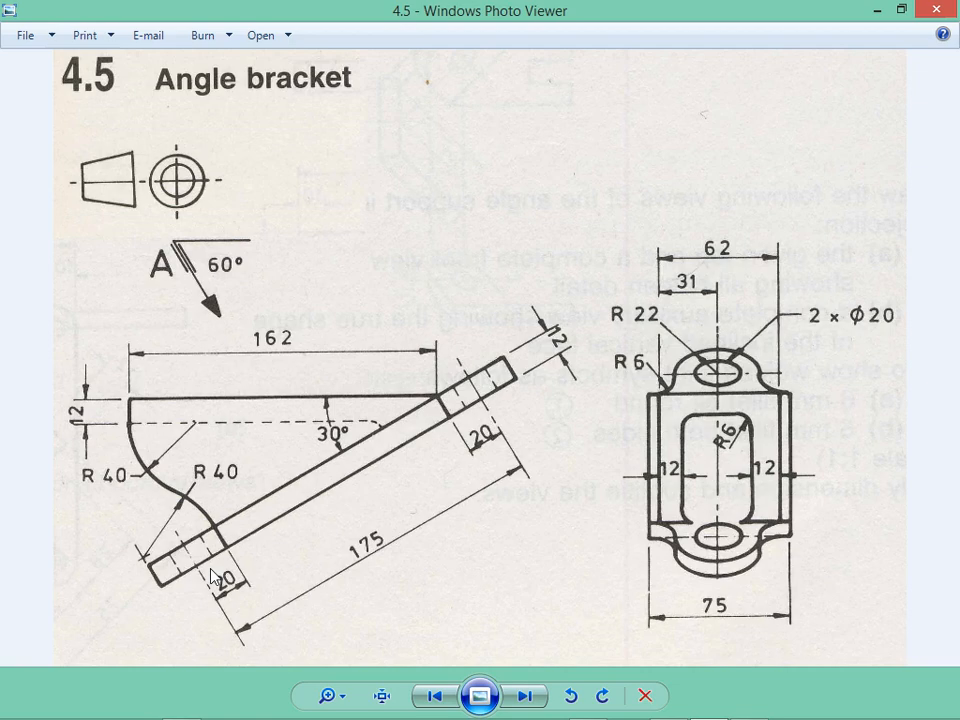
key("Left")
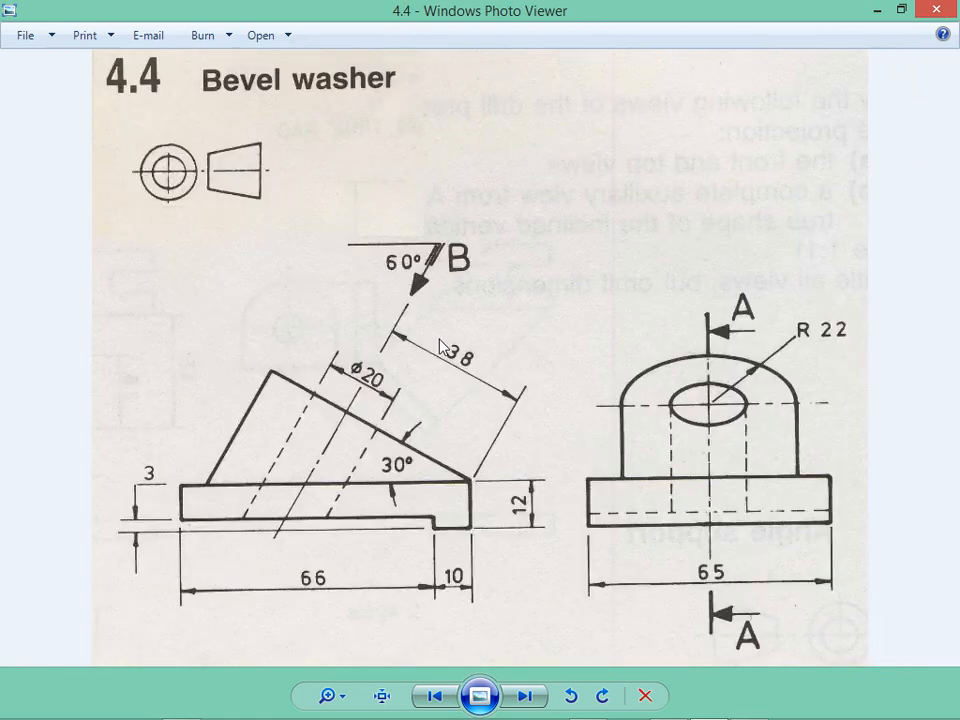
key("Right")
key("Right")
key("Right")
key("Right")
key("Right")
key("Right")
key("Right")
key("Right")
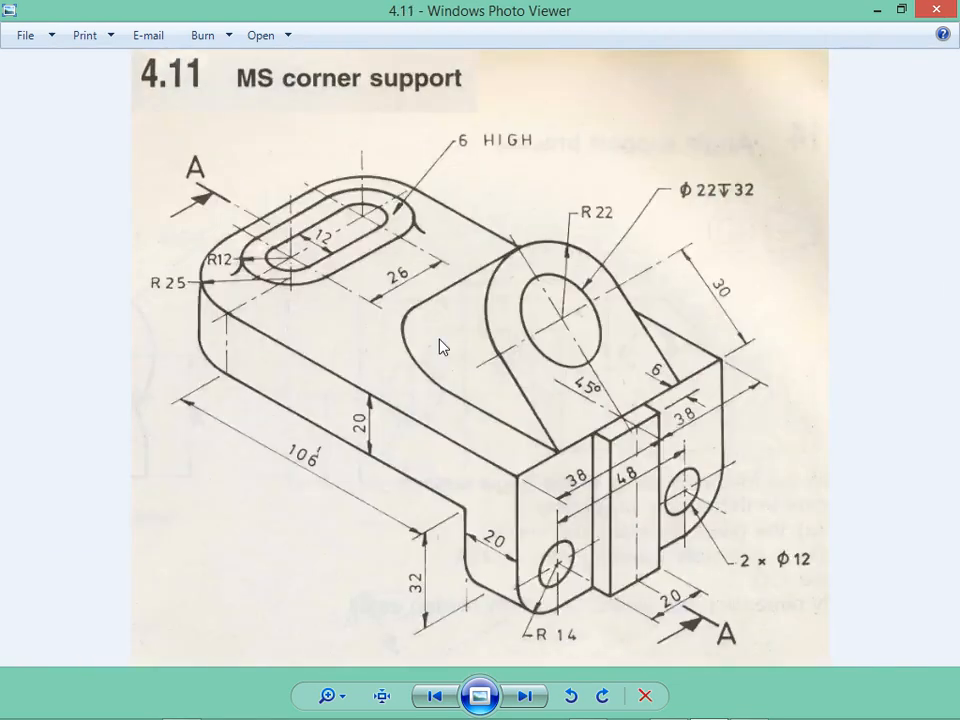
key("Left")
left_click(878, 12)
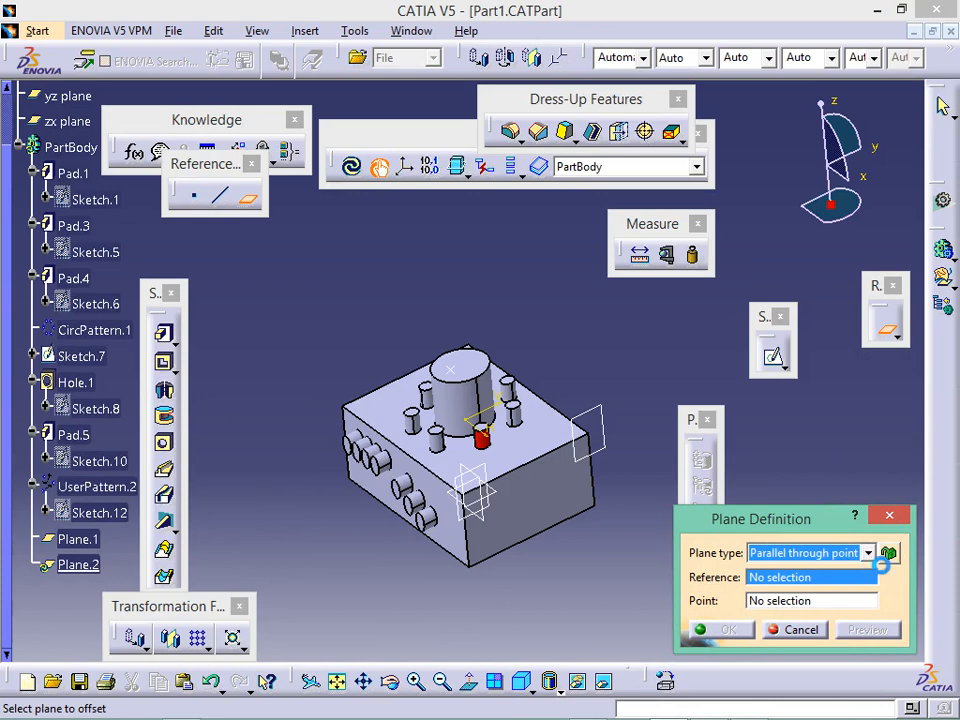
Set the second reference plane's type to Angle/Normal to plane
left_click(868, 553)
left_click(805, 600)
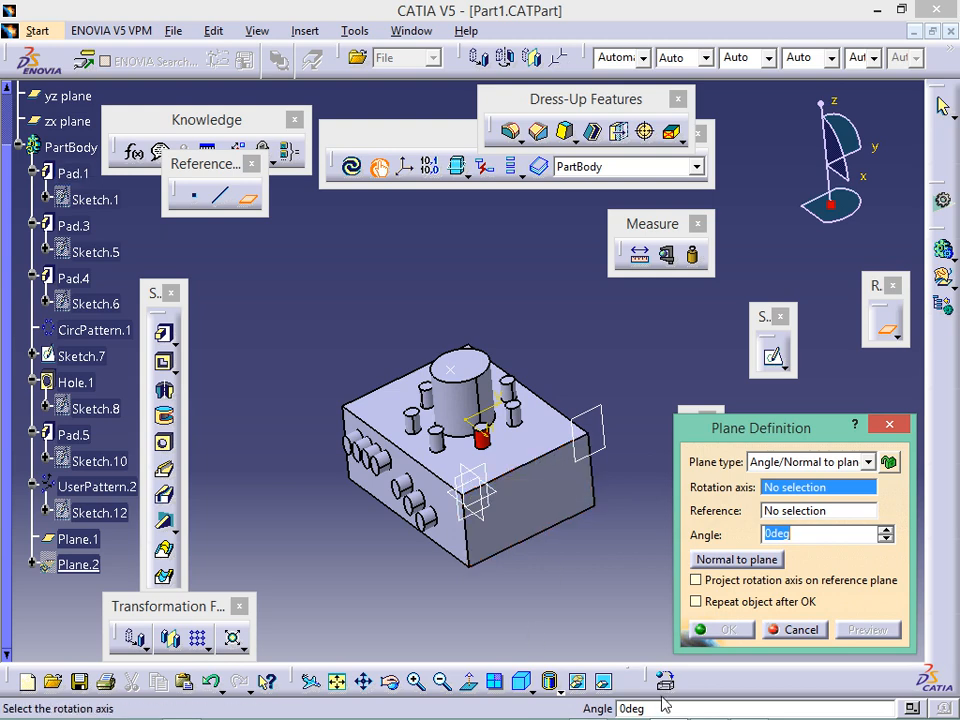
Switch to Windows Photo Viewer, examine the 45° boss on drawing 4.11, and return to CATIA
mouse_move(667, 708)
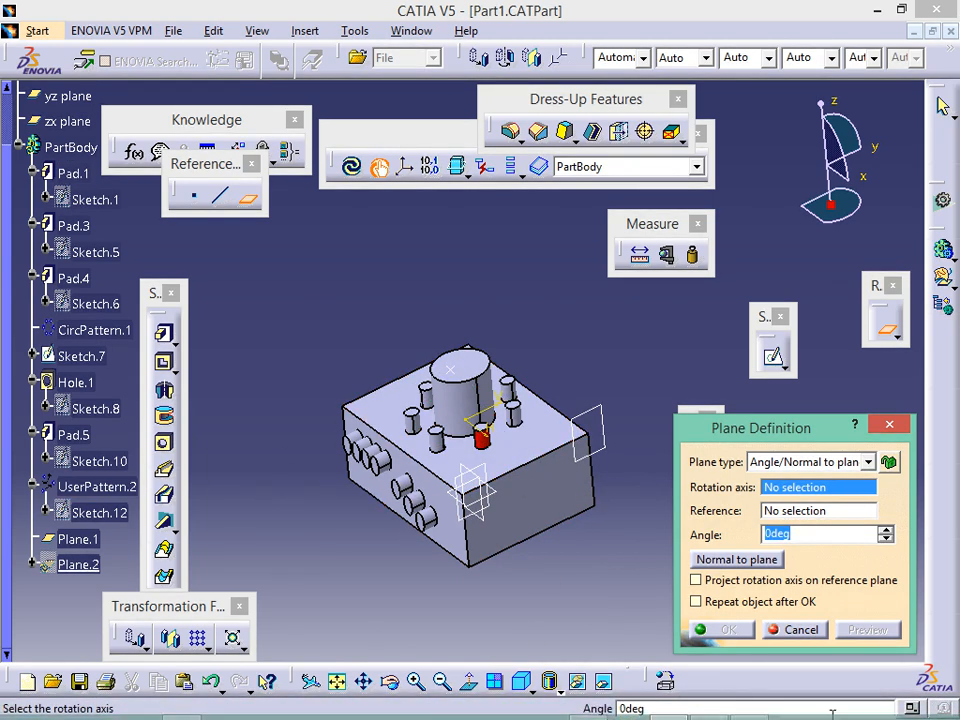
left_click(748, 706)
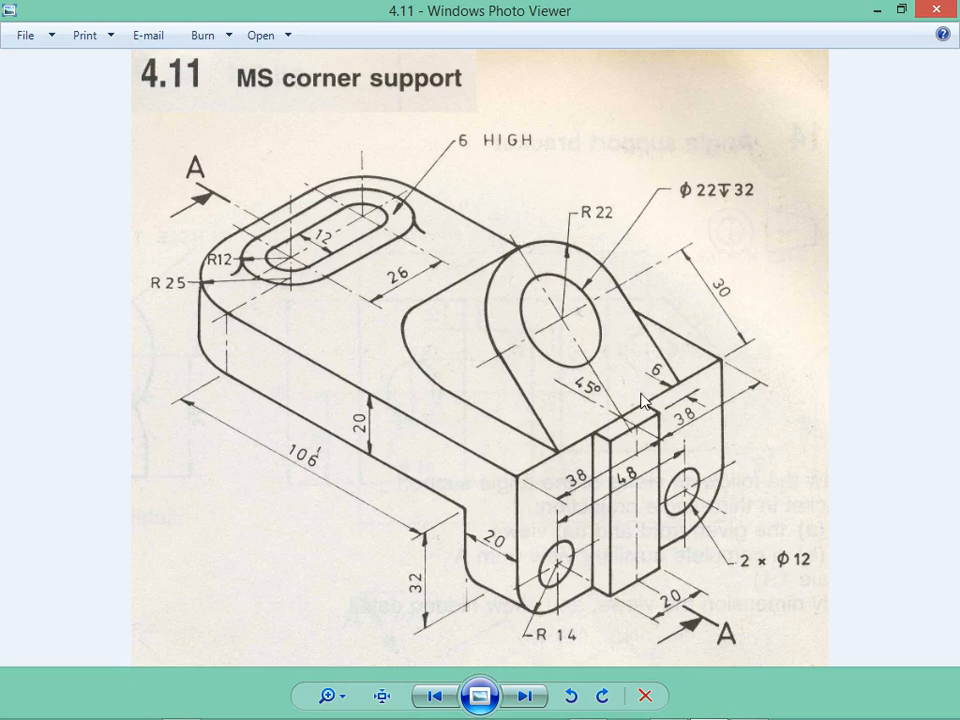
mouse_move(732, 706)
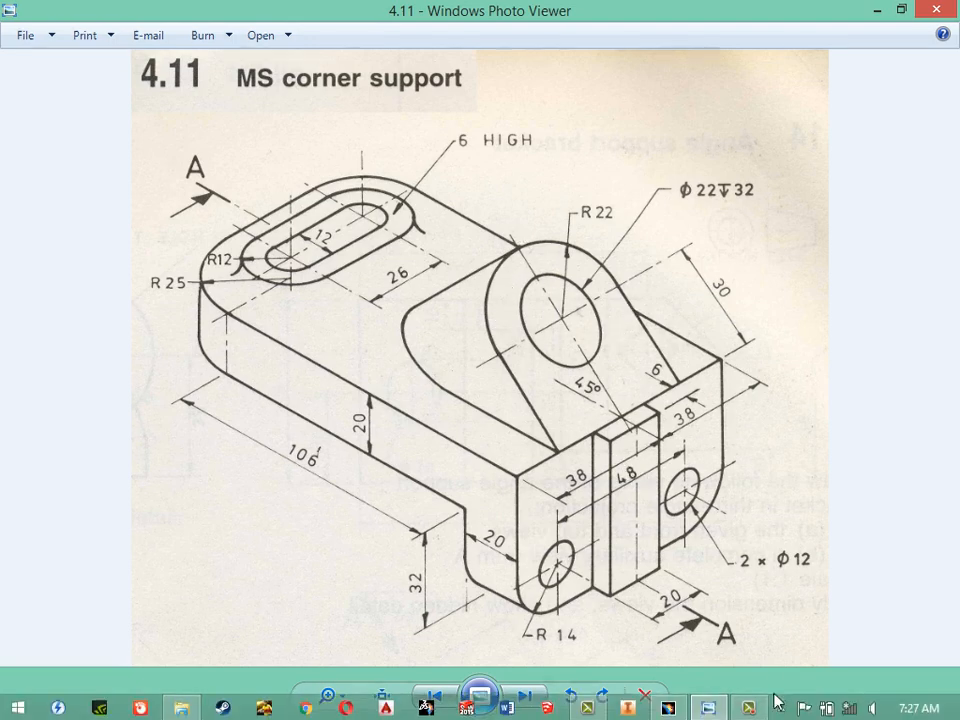
left_click(686, 708)
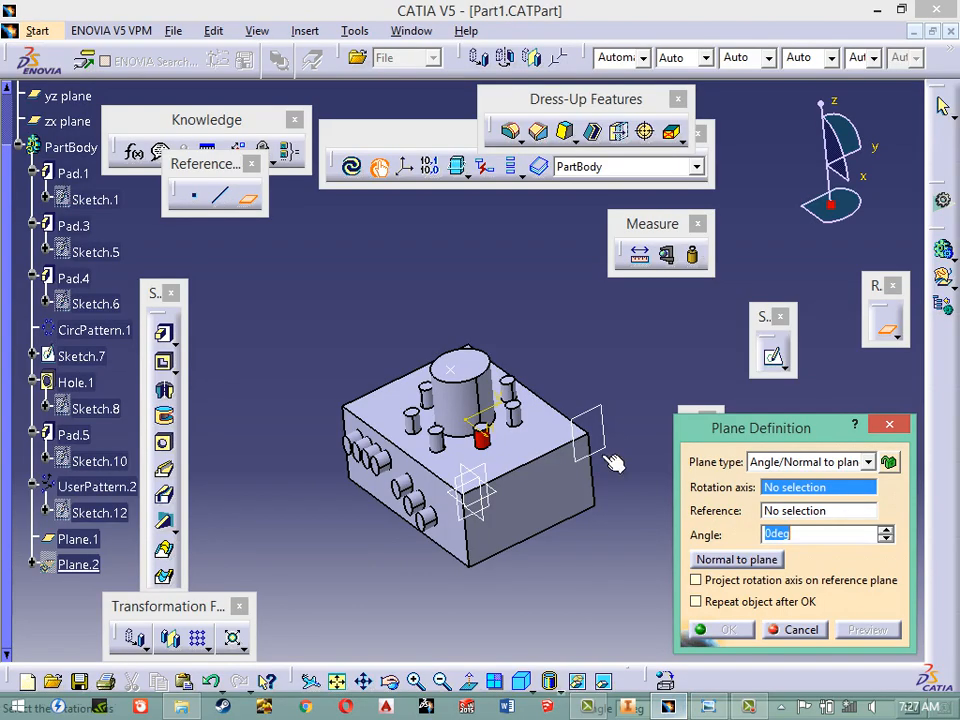
Define the plane's rotation axis as the upper edge of the box's plain side face, with that face as reference, and preview it at 45deg
left_click(550, 462)
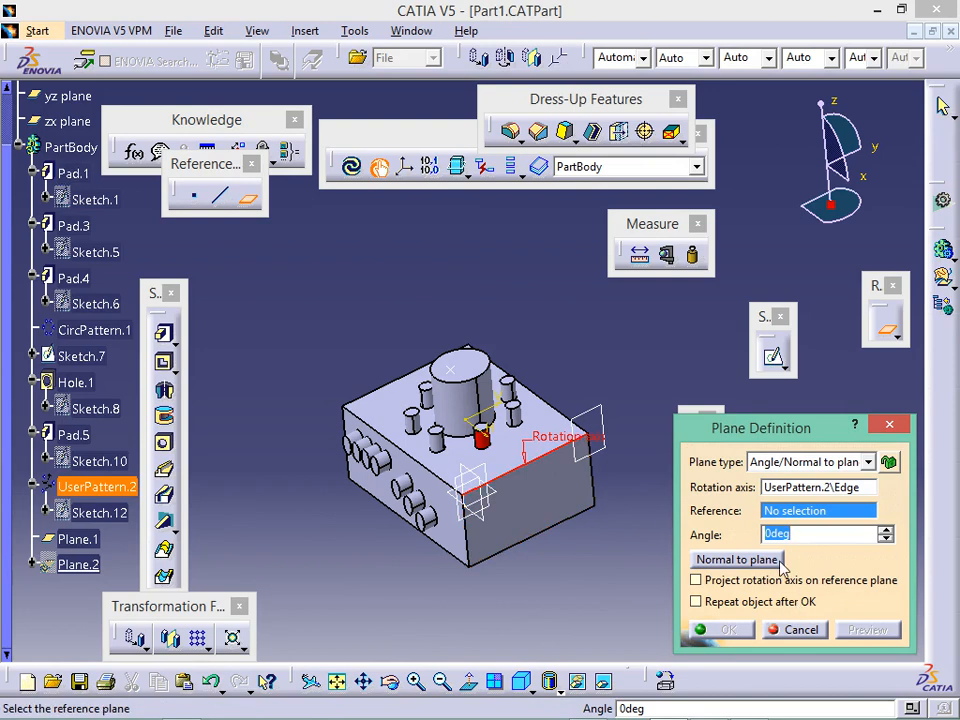
left_click(553, 519)
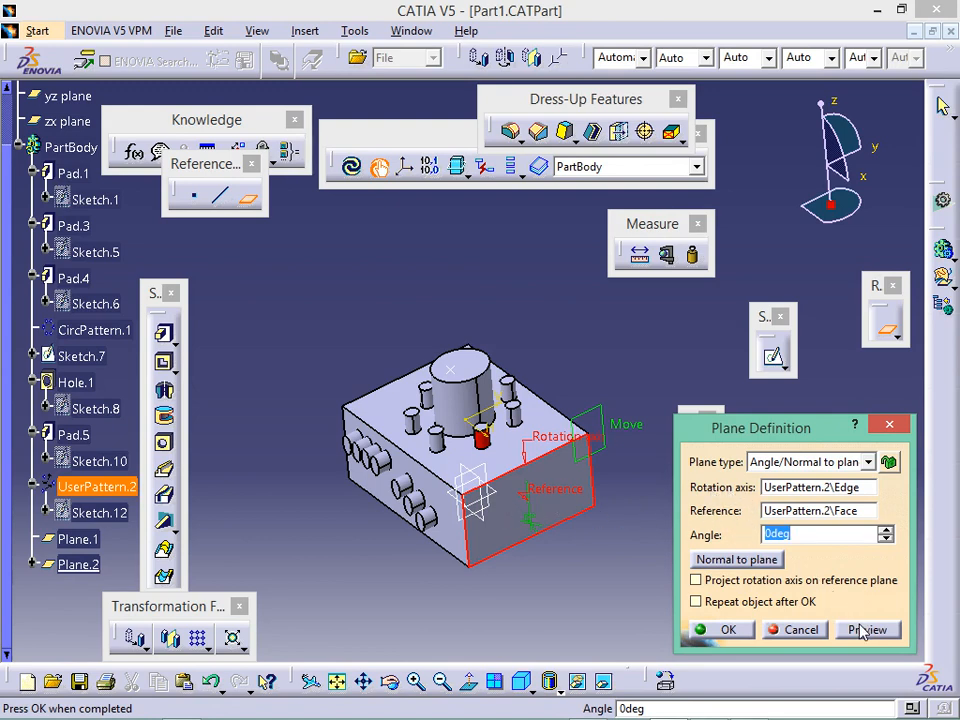
type("45")
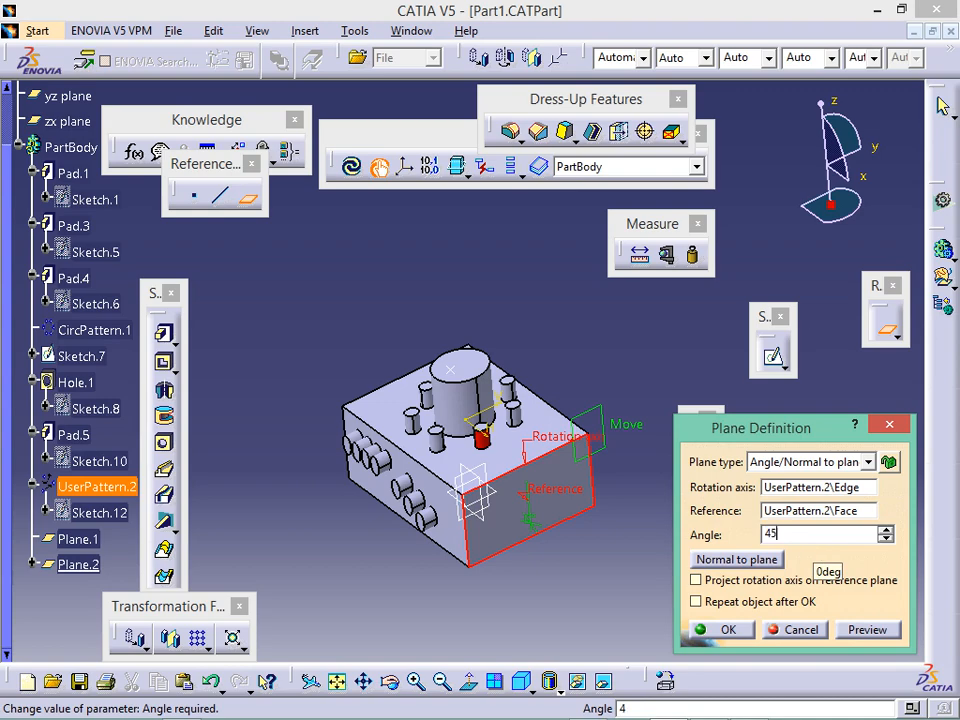
left_click(867, 629)
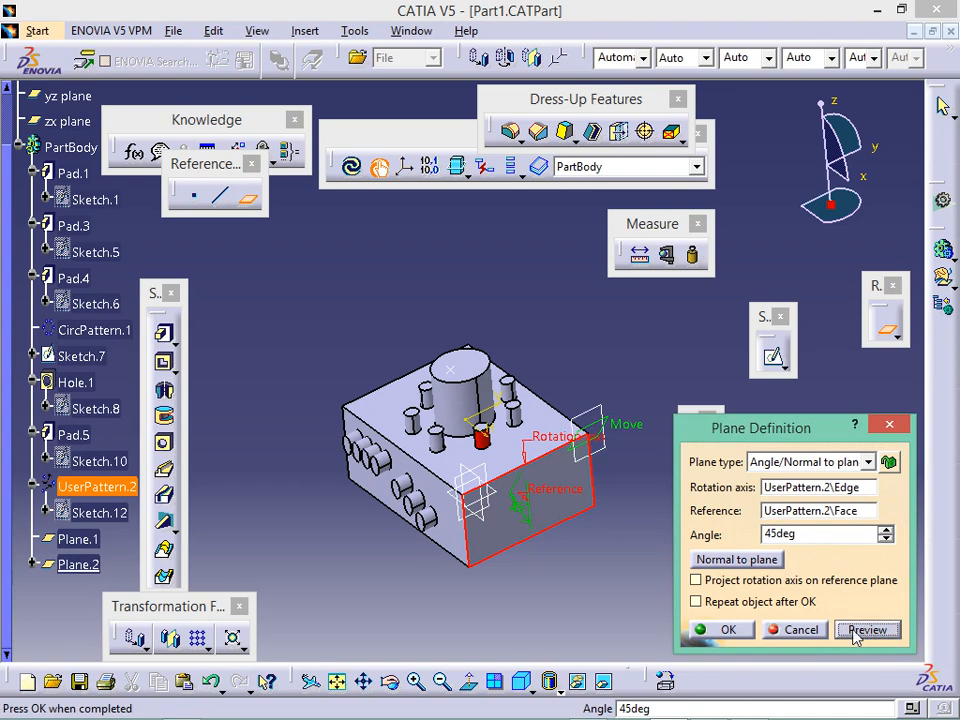
middle_click_drag(380, 385, 561, 422)
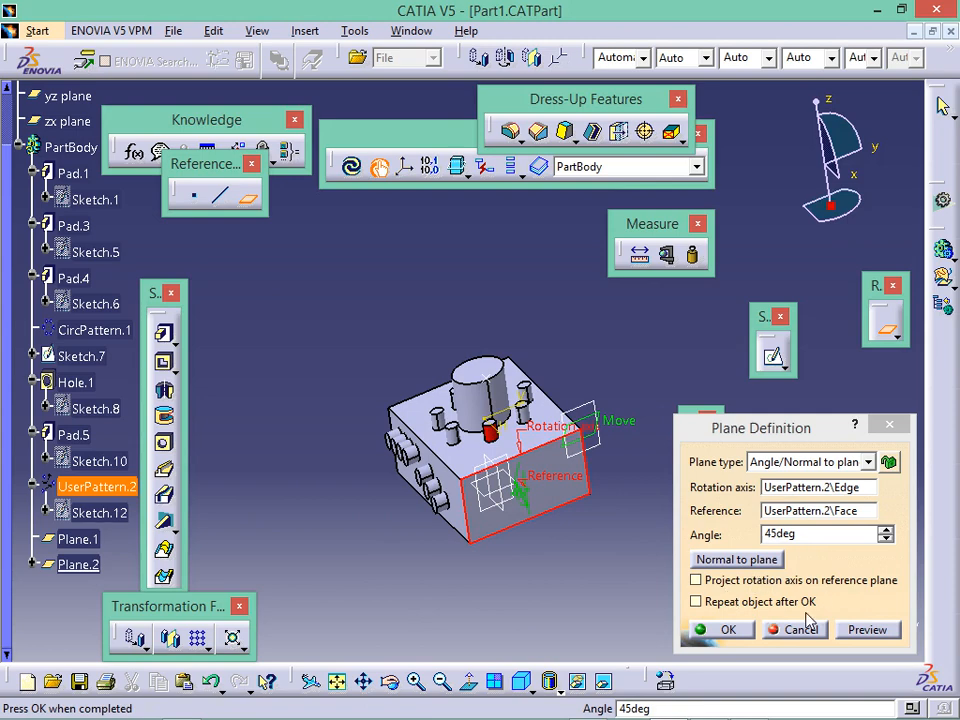
Try the Normal to plane option for the angled plane, and return its angle to 45deg
left_click(796, 582)
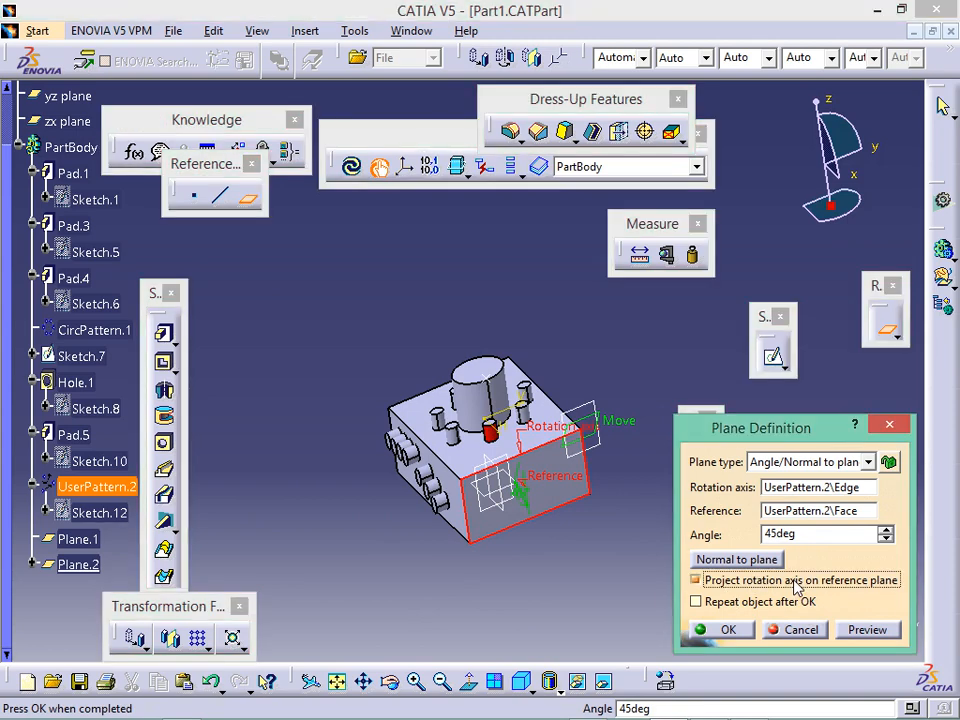
left_click(796, 582)
left_click(829, 539)
key("Return")
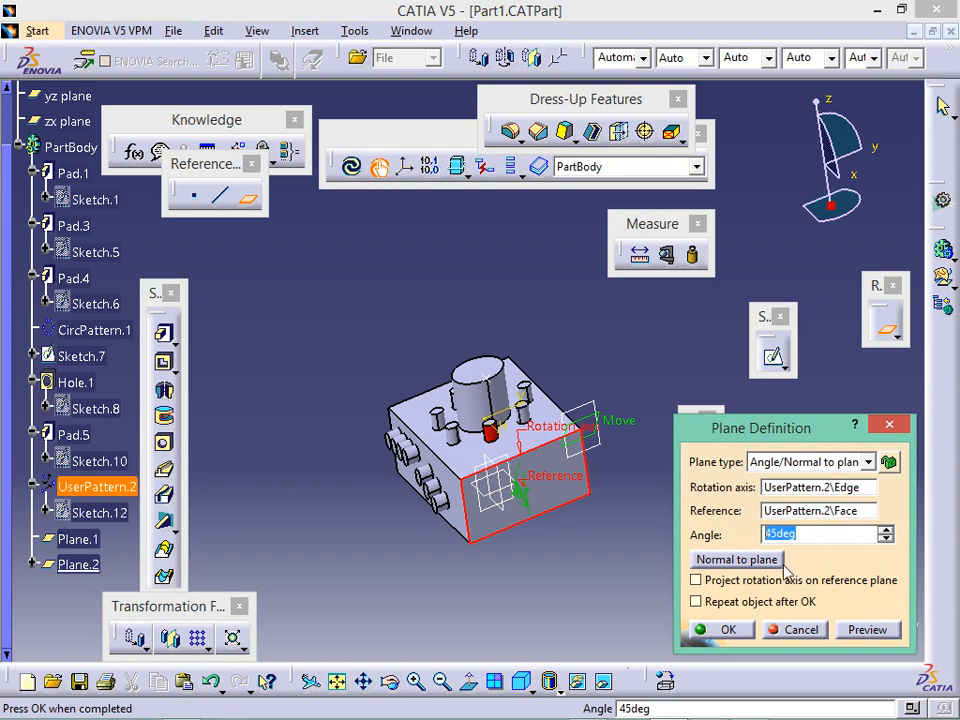
left_click(772, 560)
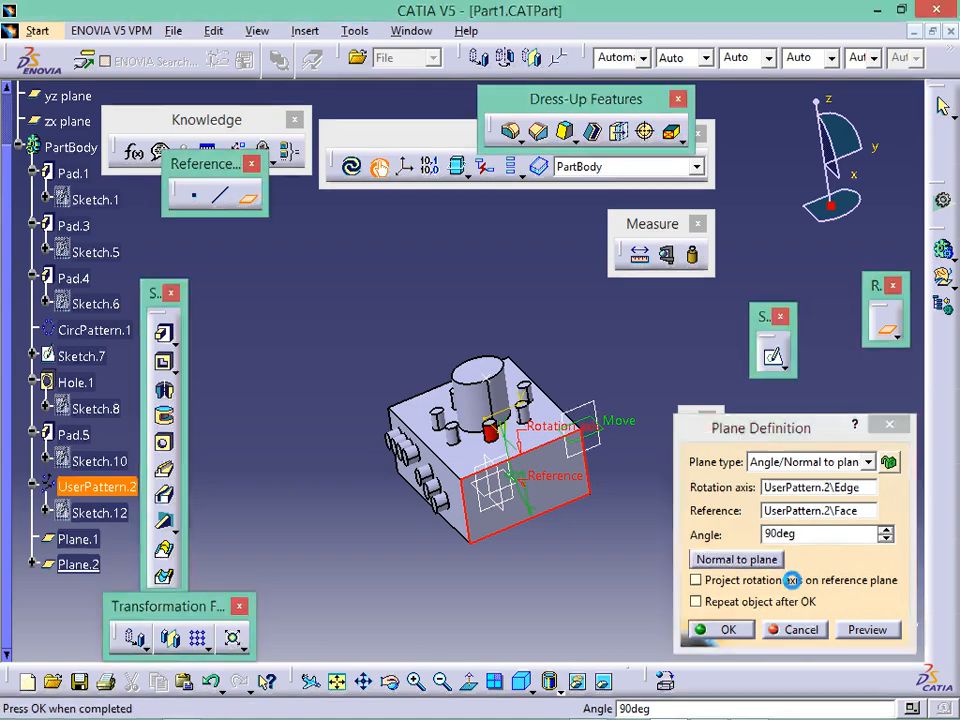
middle_click_drag(463, 527, 625, 430)
left_click_drag(816, 535, 604, 513)
type("4")
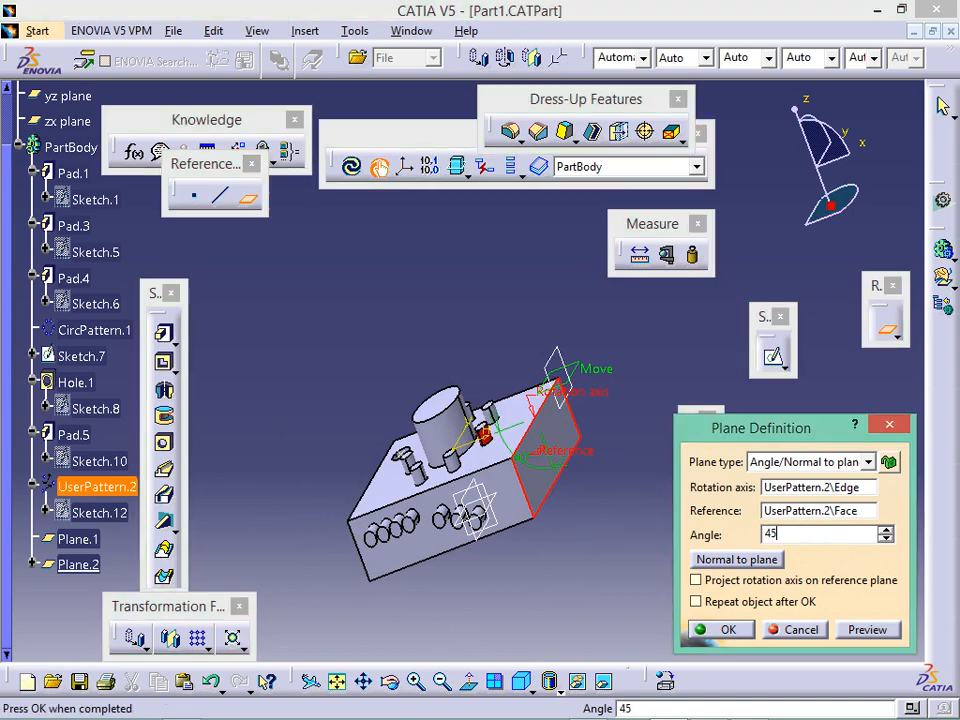
type("5deg")
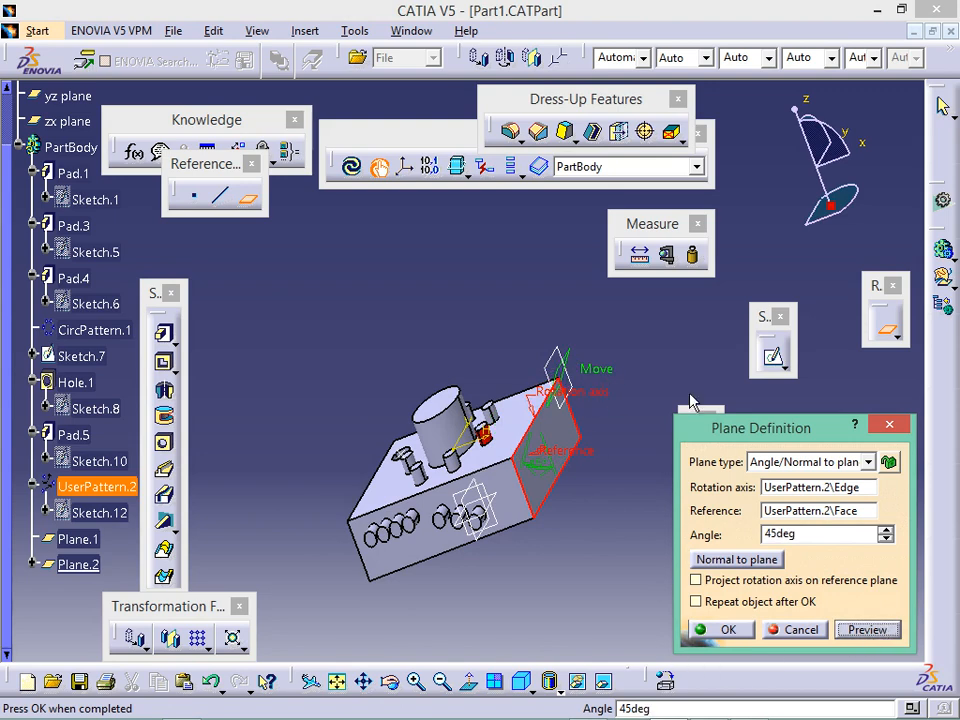
Set the plane's angle to 135deg, preview it, and create the angled plane
left_click_drag(815, 535, 710, 545)
type("135")
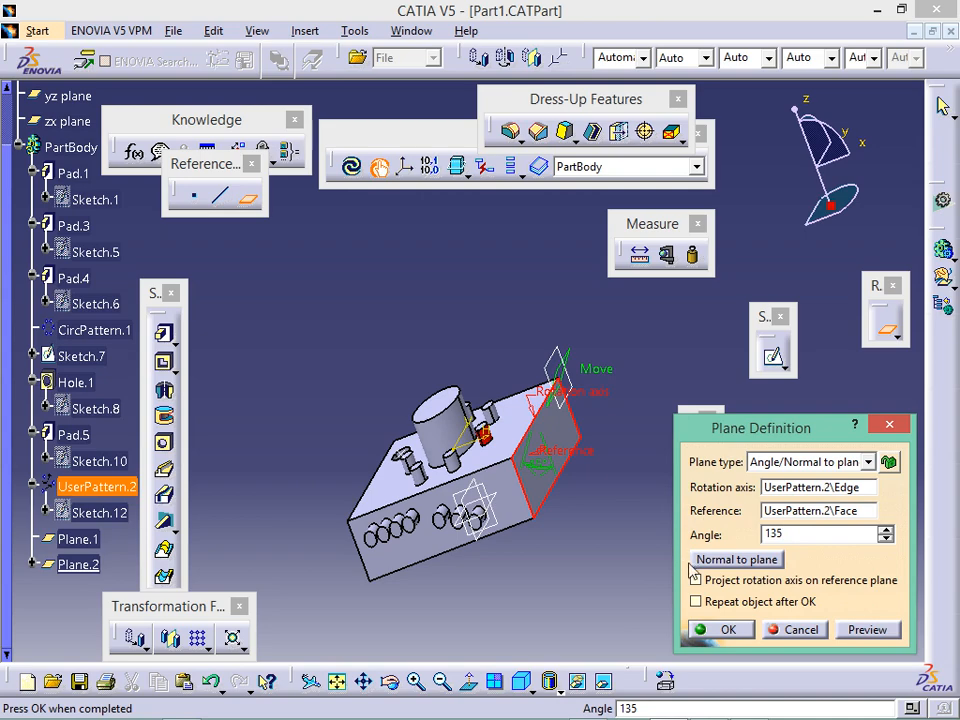
type("deg")
left_click(897, 628)
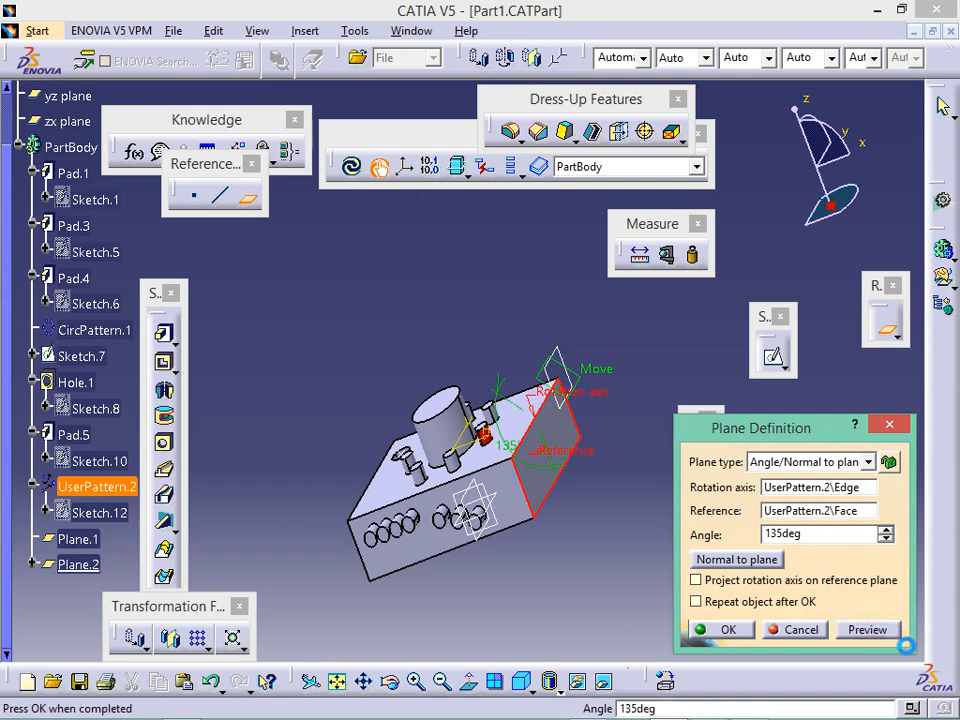
middle_click_drag(576, 552, 592, 527)
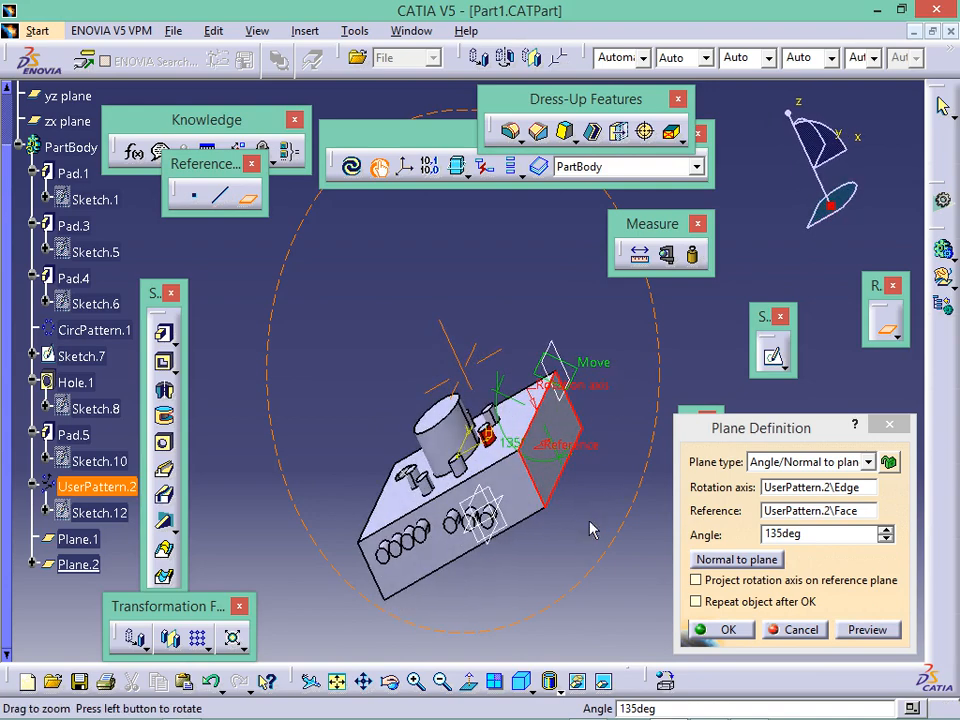
left_click(729, 629)
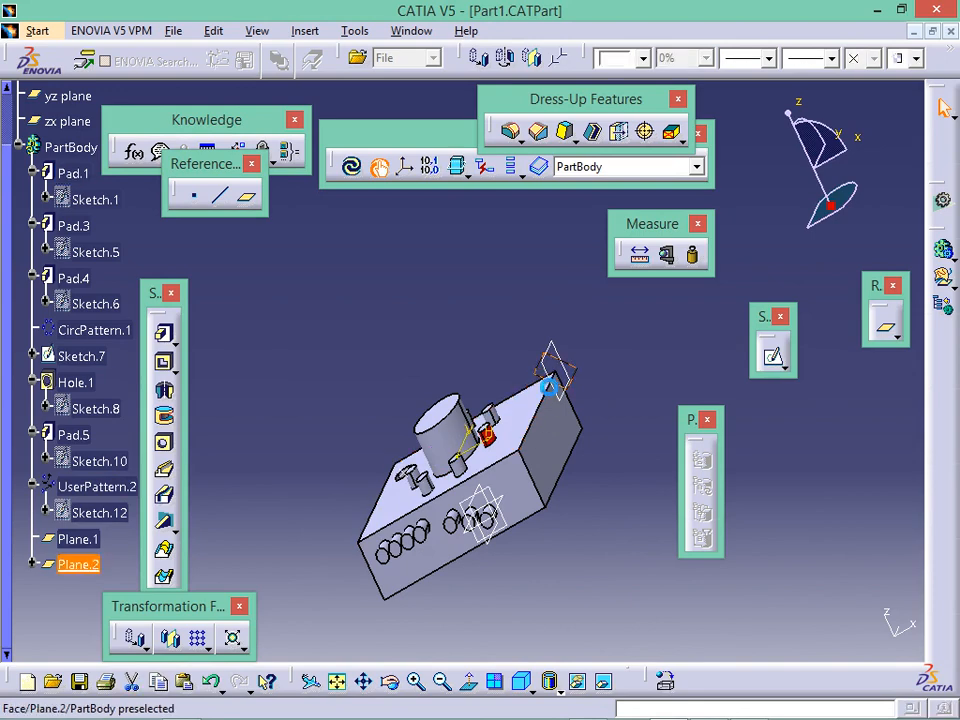
Open a sketch on the angled plane, compare its orientation with drawing 4.11, and exit the sketch without drawing
left_click(548, 380)
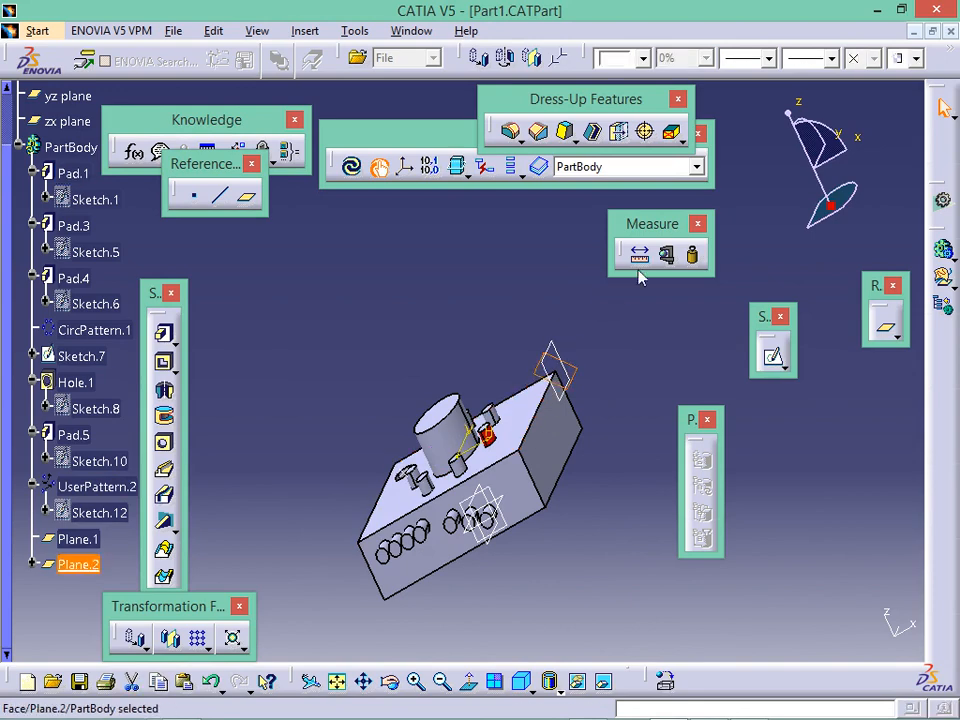
left_click(773, 355)
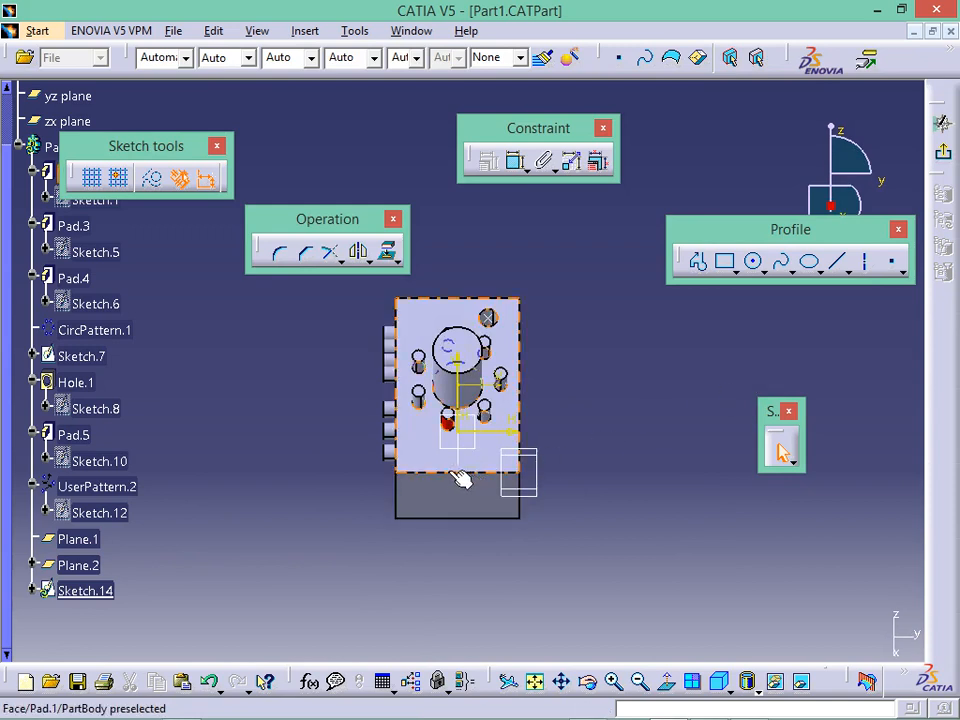
key("alt+Tab")
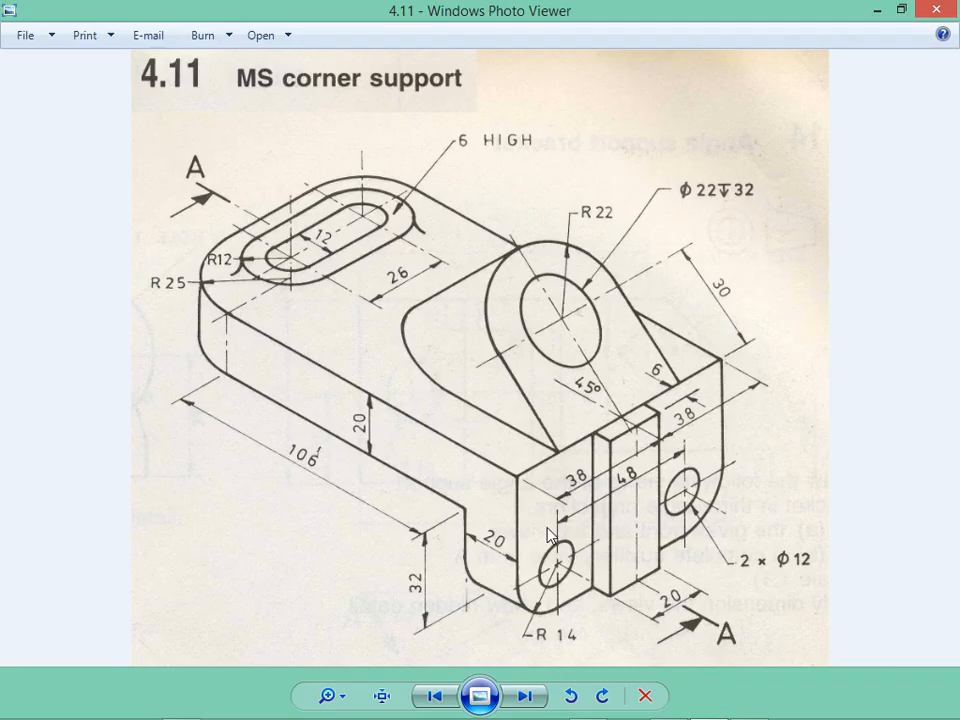
key("alt+Tab")
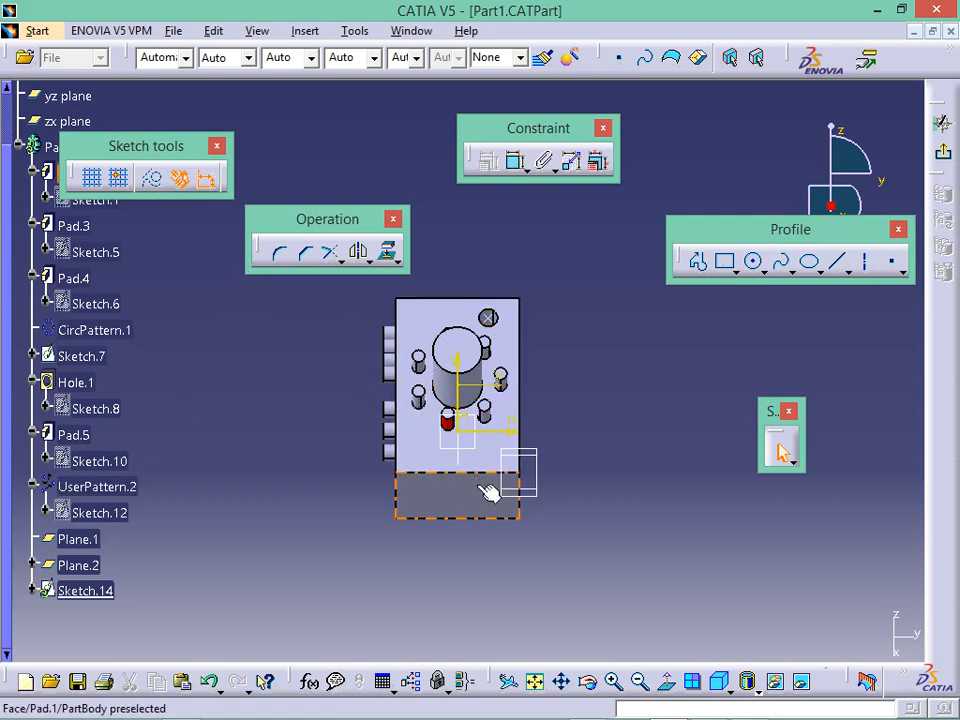
key("alt+Tab")
key("alt+Tab")
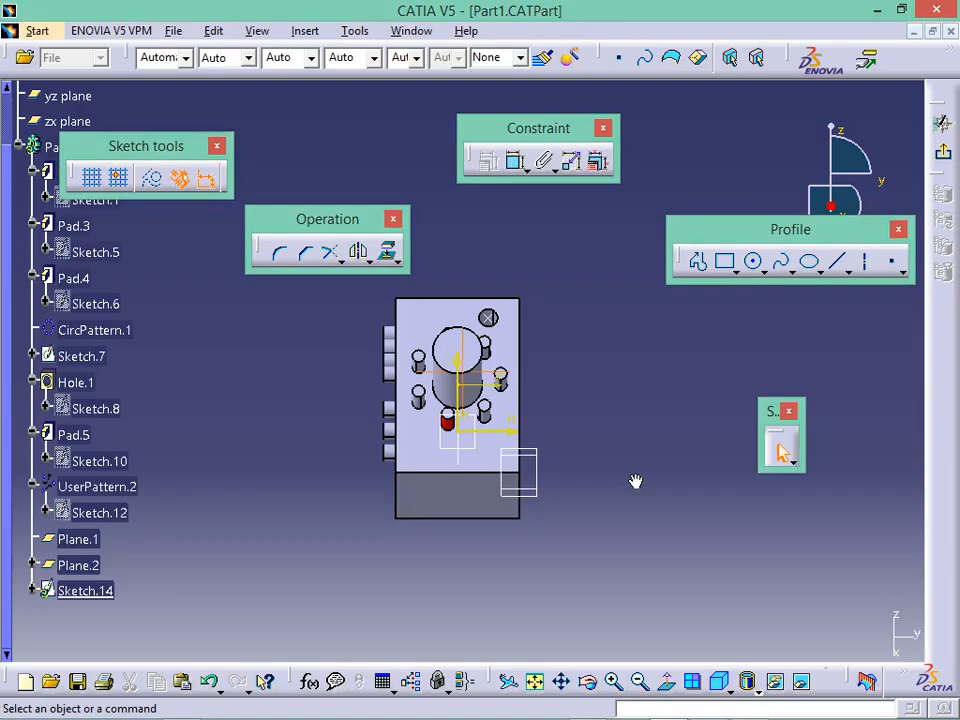
middle_click_drag(634, 482, 700, 350)
left_click(946, 153)
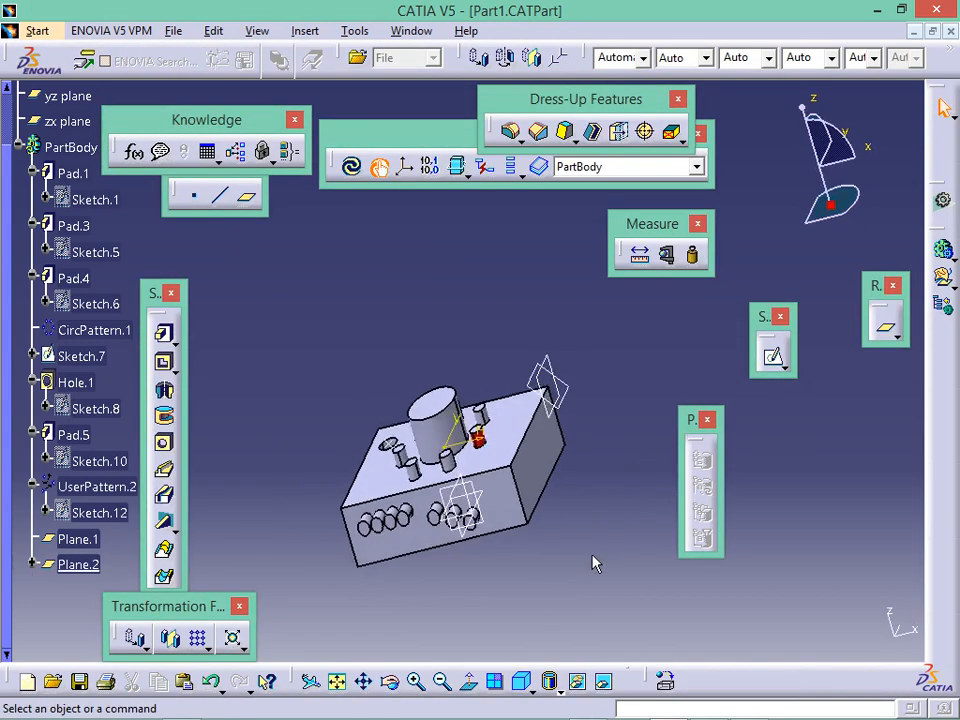
Delete the Parallel through point plane at the box's upper corner
left_click(553, 360)
right_click(86, 539)
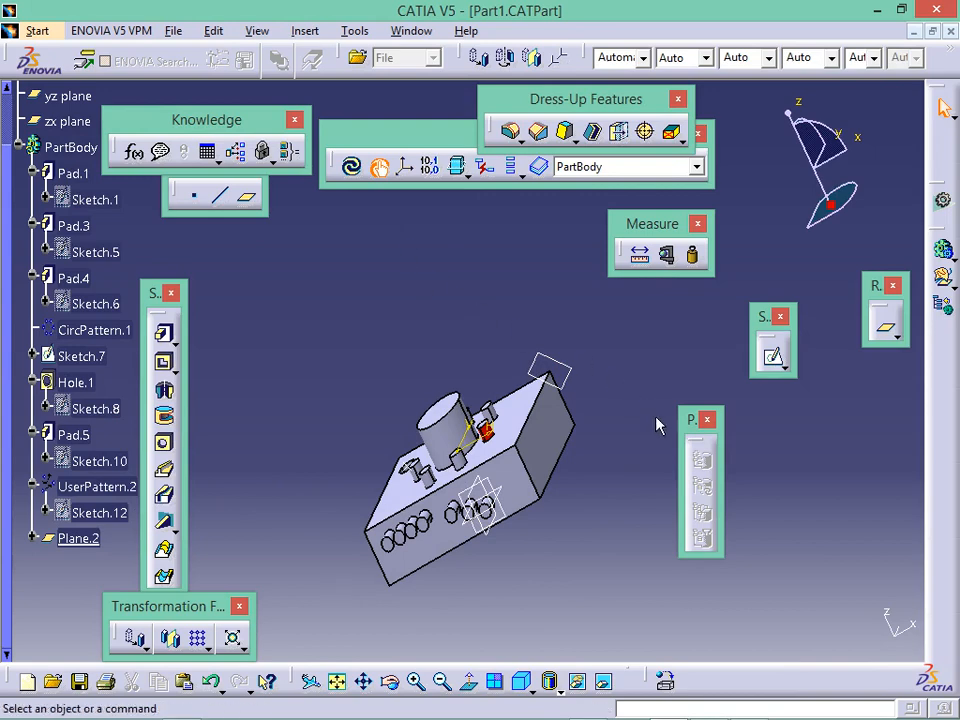
Sketch a circle about 47 mm in diameter on the angled plane, just beyond the box's far edge, and restore the view normal to the sketch
left_click(576, 392)
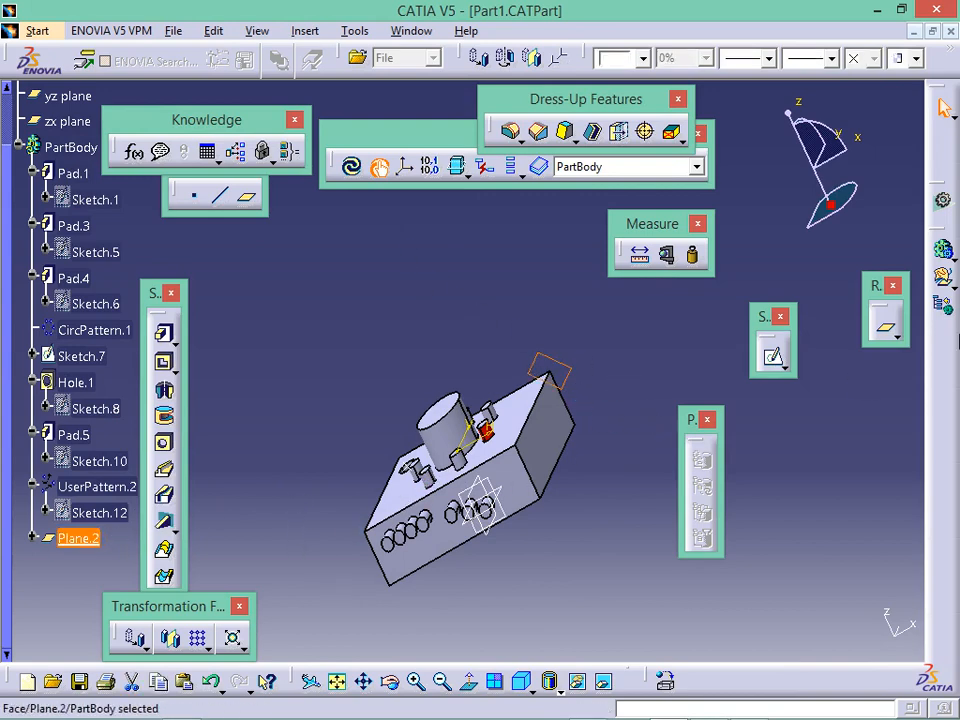
left_click(771, 356)
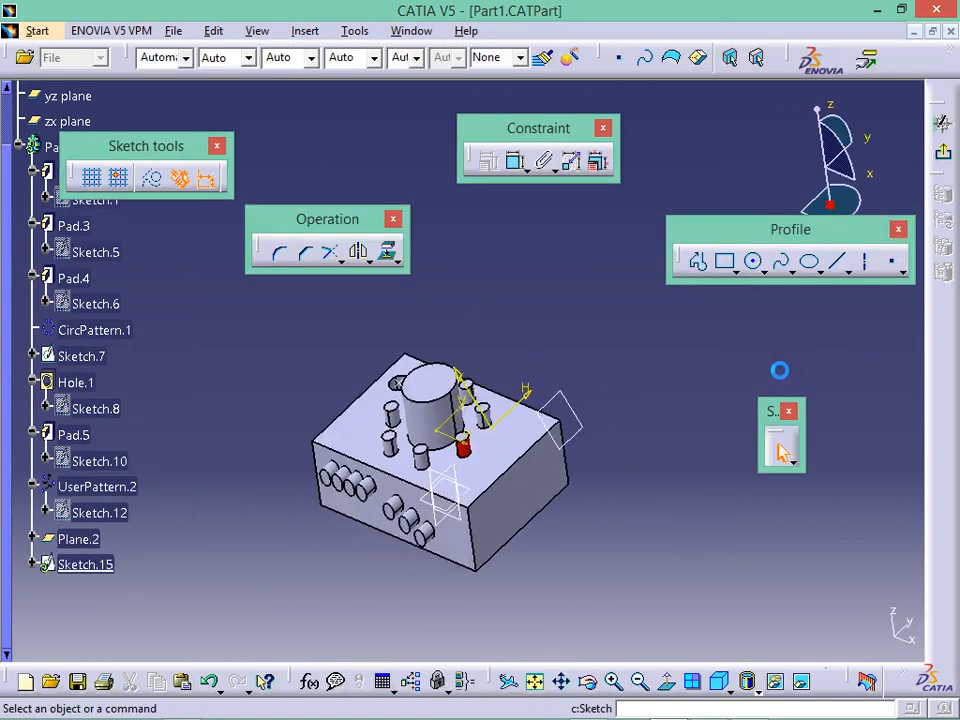
left_click(753, 261)
left_click(454, 251)
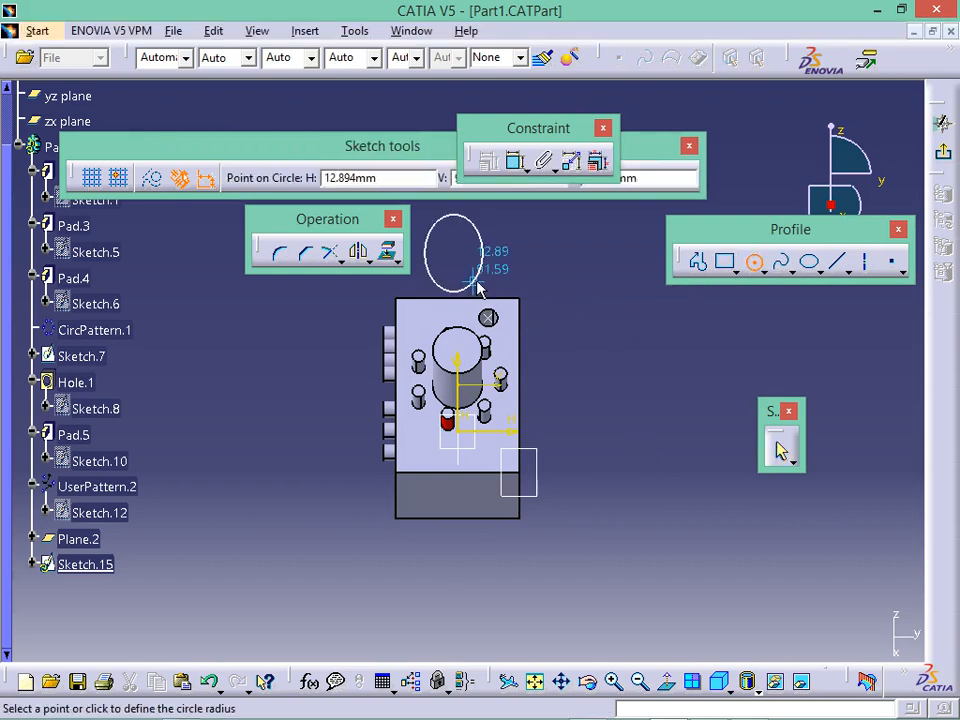
left_click(478, 276)
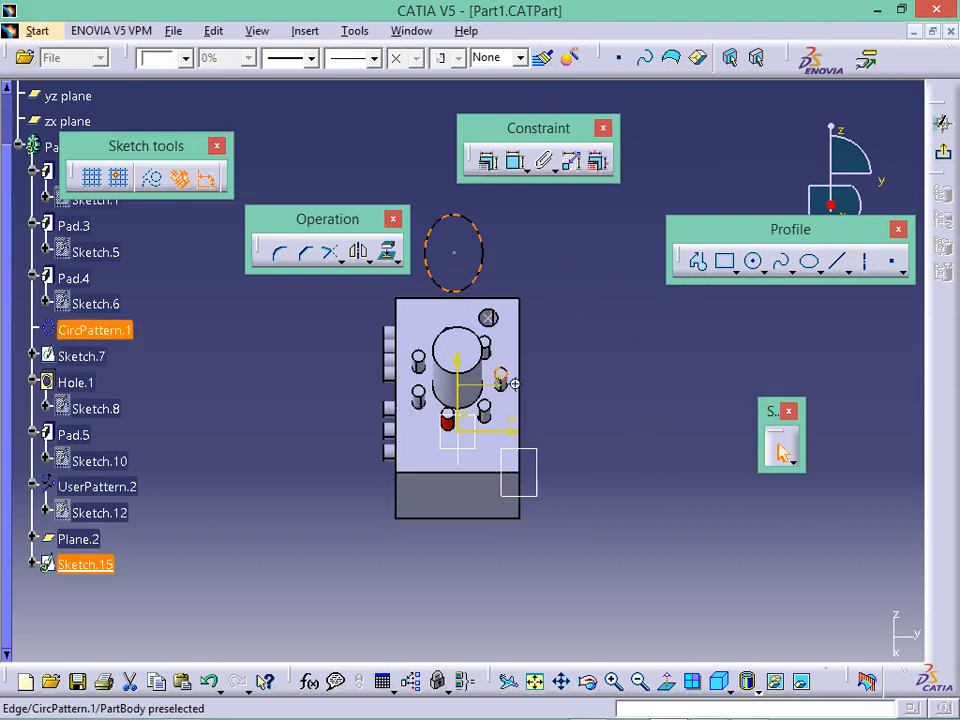
mouse_move(499, 381)
middle_mouse_down()
mouse_move(733, 252)
mouse_move(666, 285)
mouse_move(543, 321)
middle_mouse_up()
left_click(615, 286)
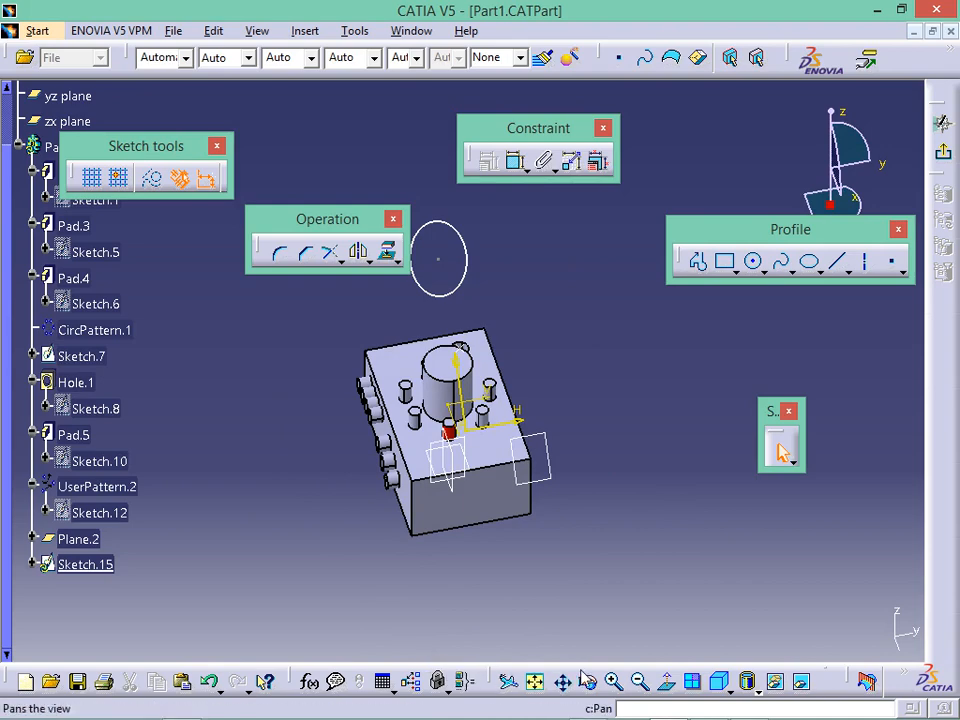
left_click(668, 684)
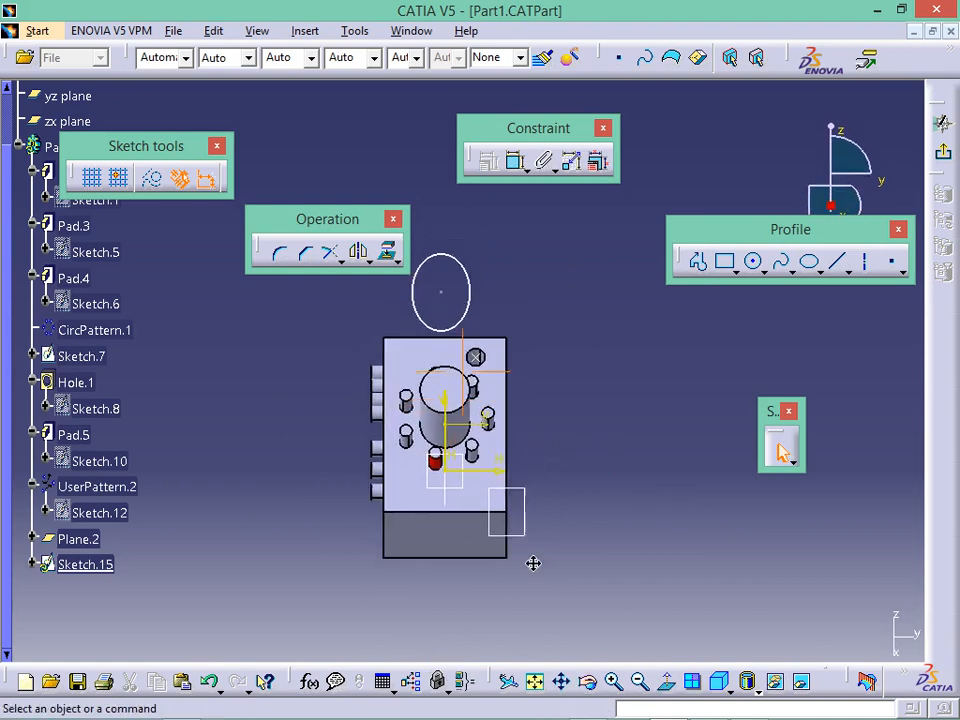
Check the R22 boss on drawing 4.11 and dimension the sketched circle with a diameter of 44 mm
key("alt+Tab")
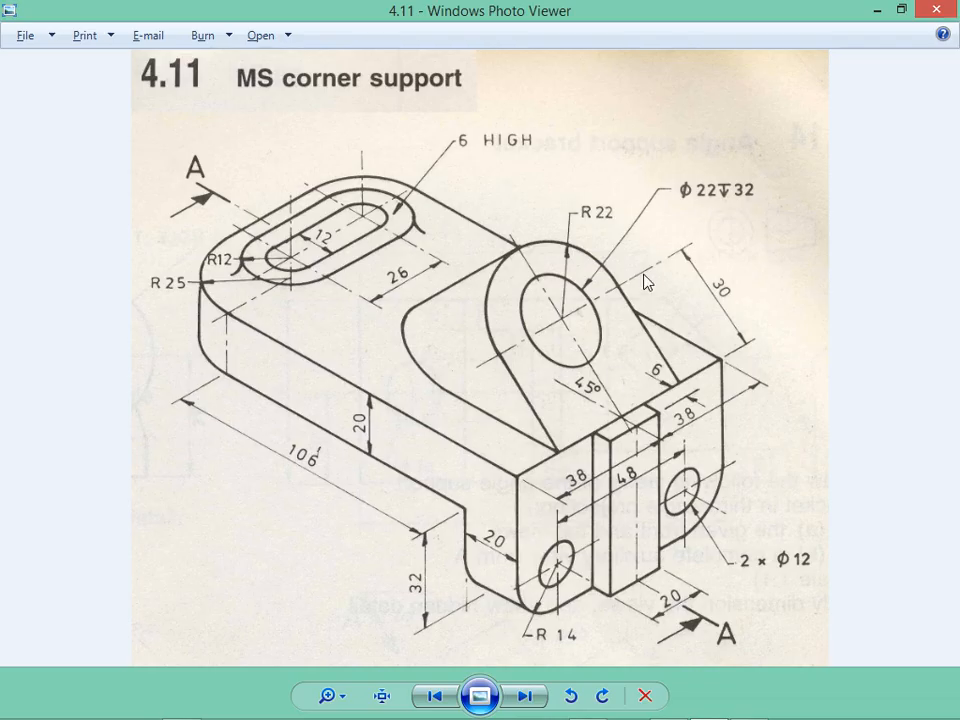
key("alt+Tab")
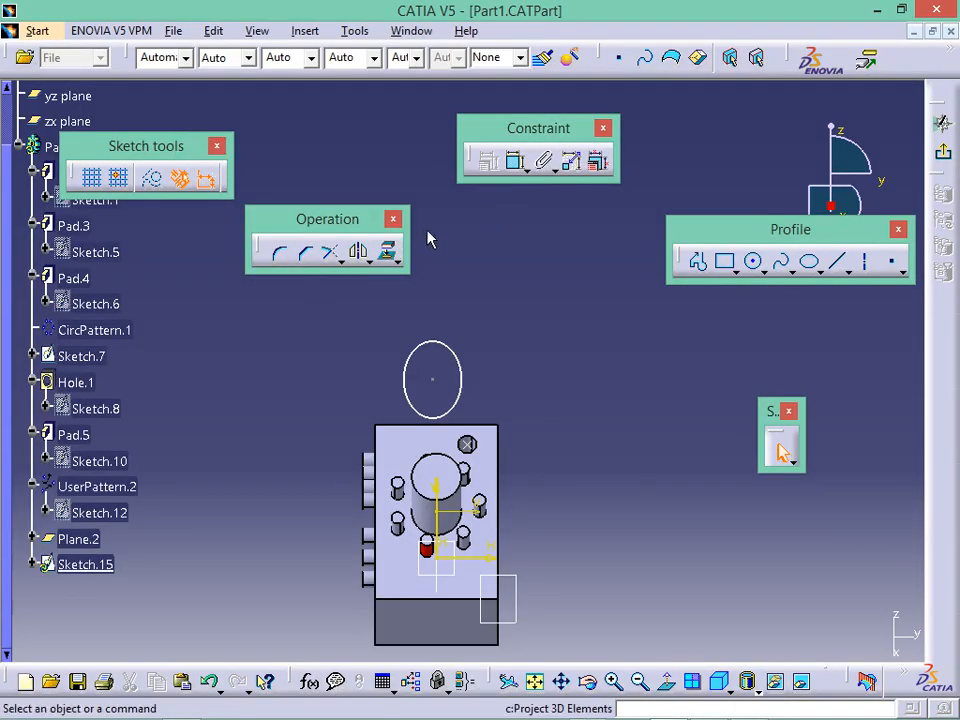
left_click(455, 368)
left_click(510, 317)
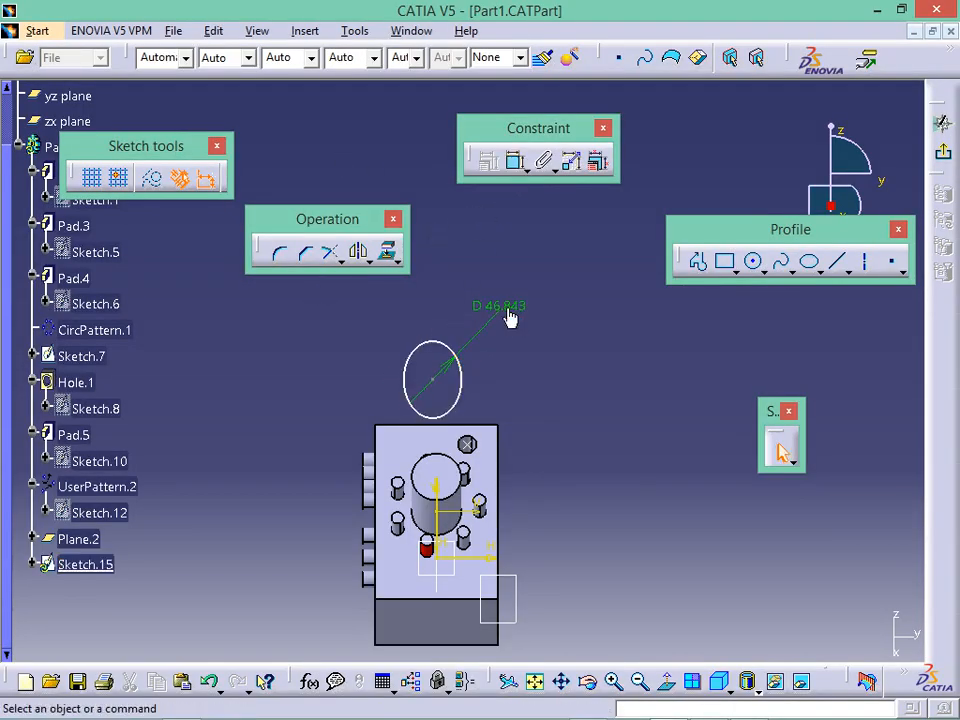
double_click(508, 312)
type("44")
key("Return")
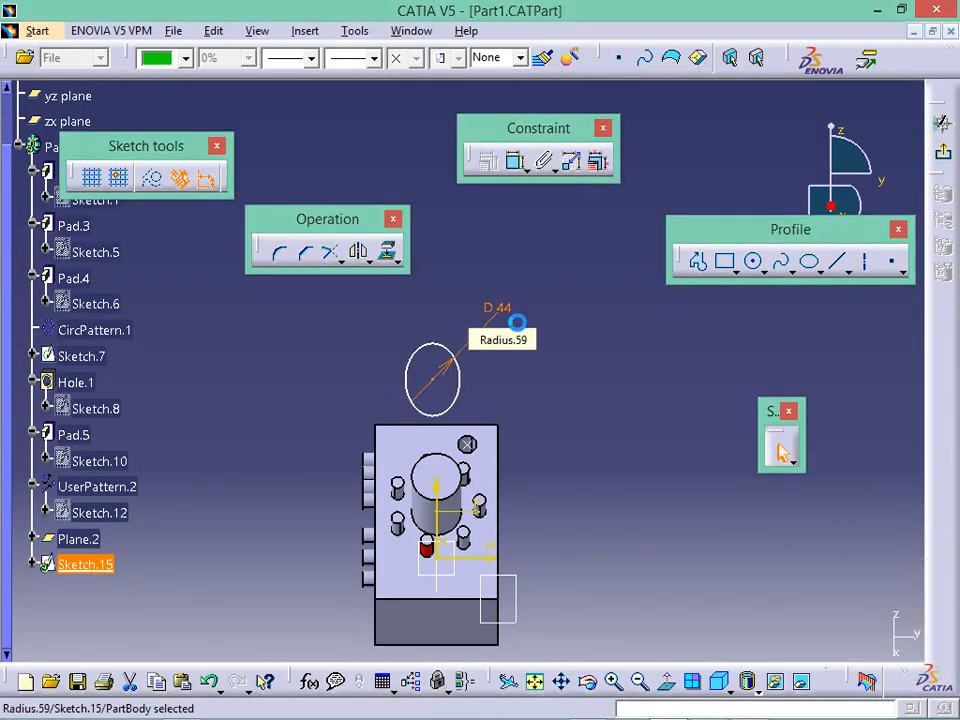
Draw a line from the circle's centre to the sketch origin area and convert it into a construction line
key("alt+Tab")
key("alt+Tab")
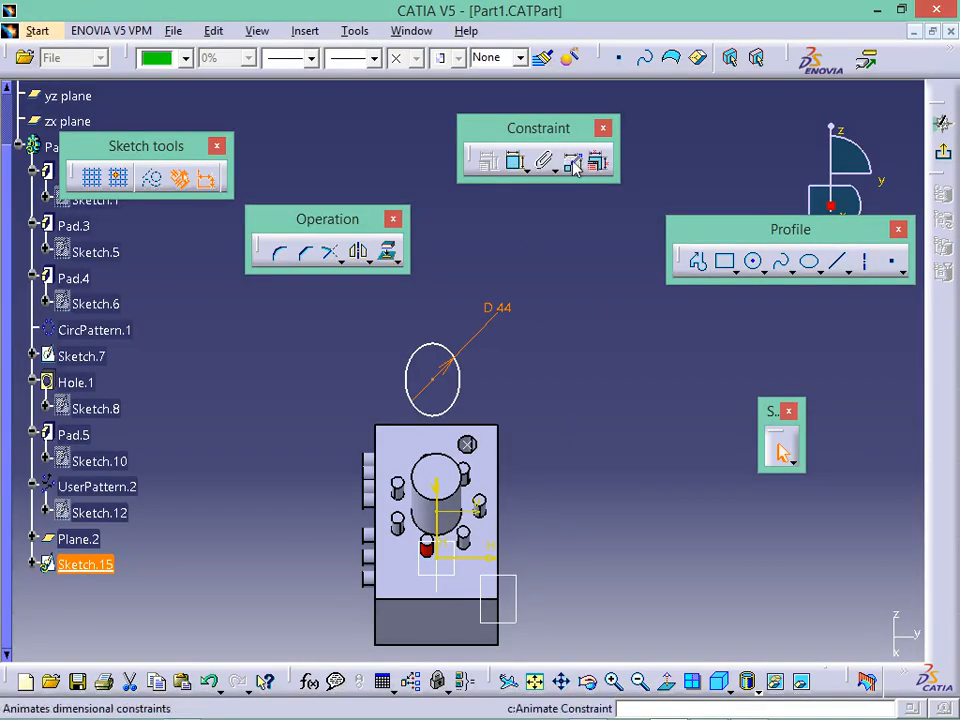
left_click(840, 263)
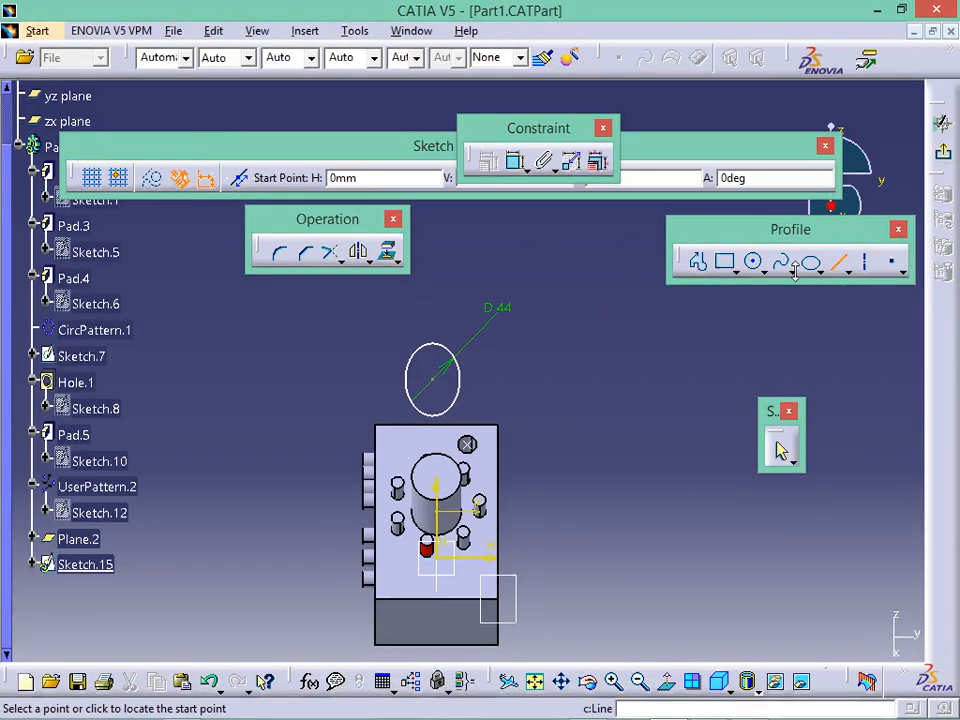
left_click(436, 376)
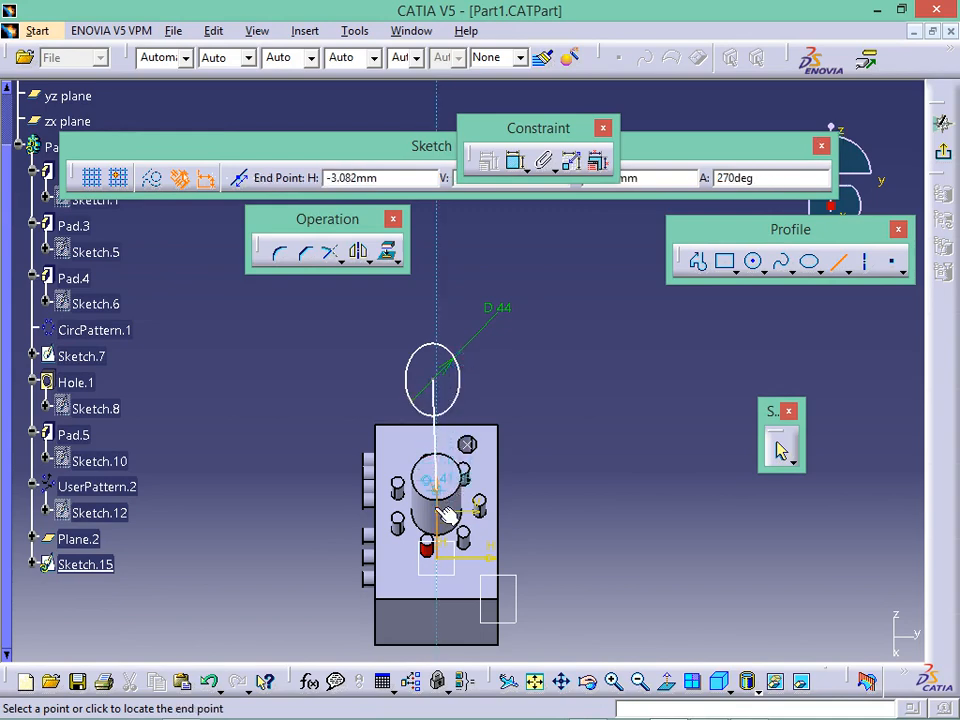
left_click(445, 568)
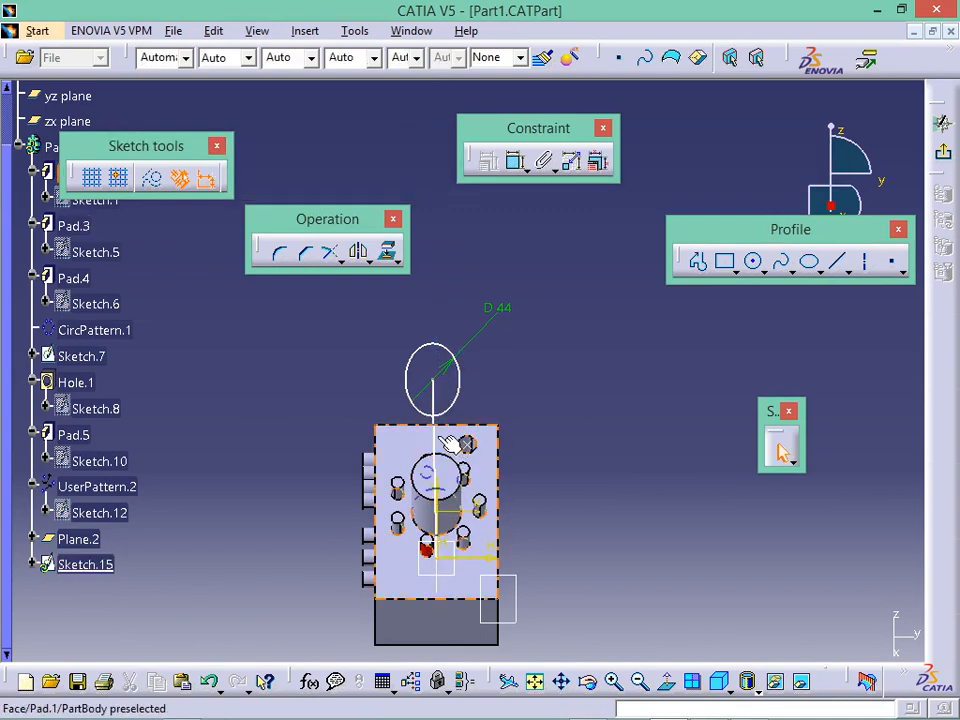
left_click(152, 178)
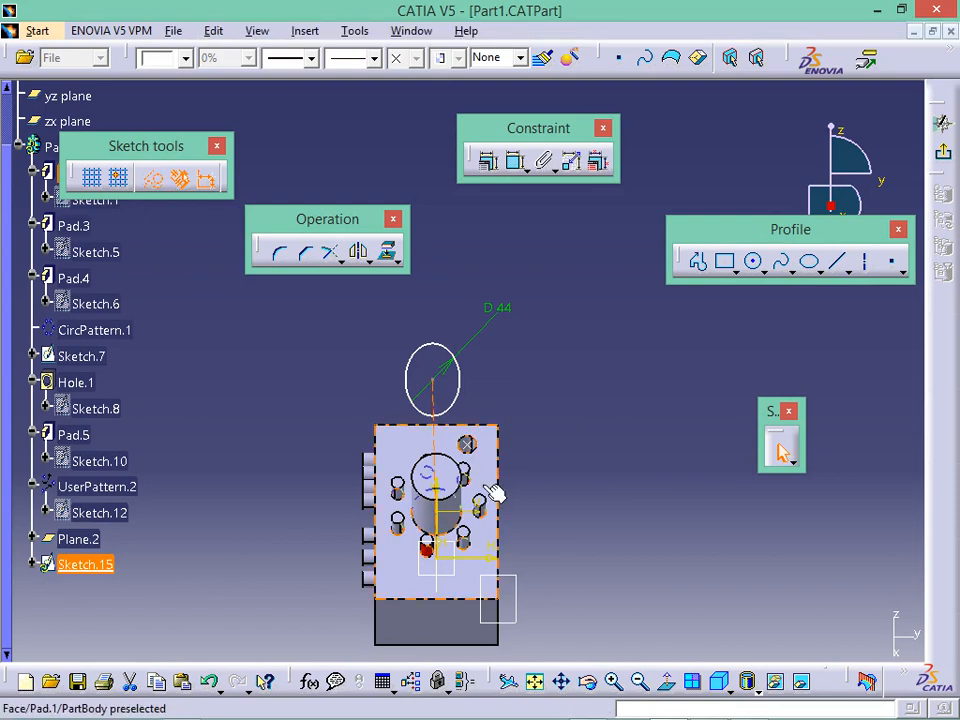
left_click(568, 378)
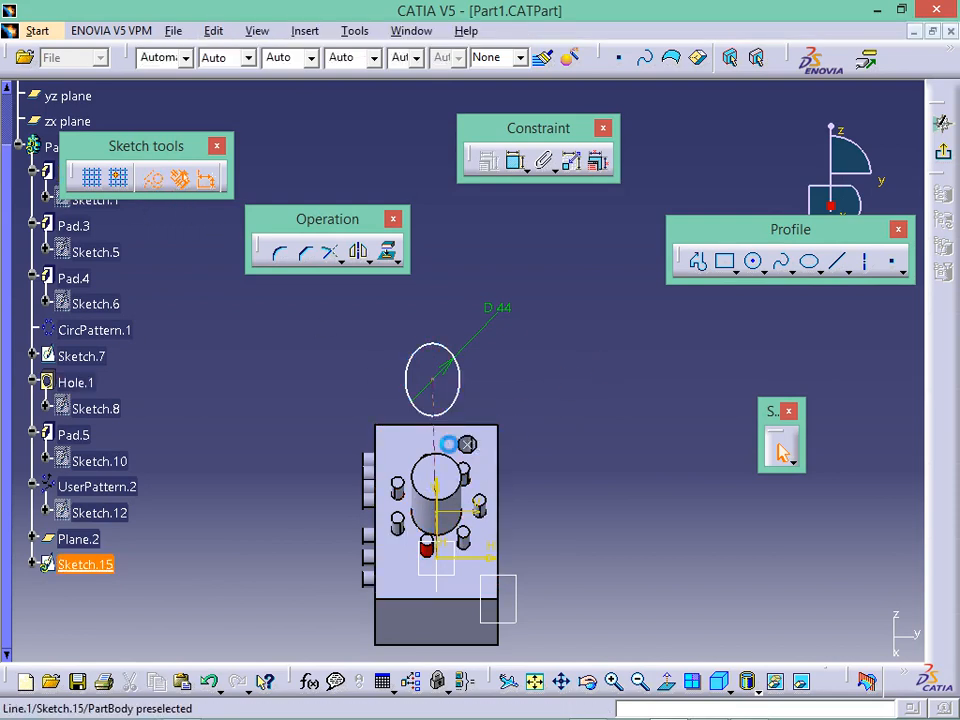
Apply a Vertical constraint to the construction centreline running from the circle's centre
left_click(434, 432)
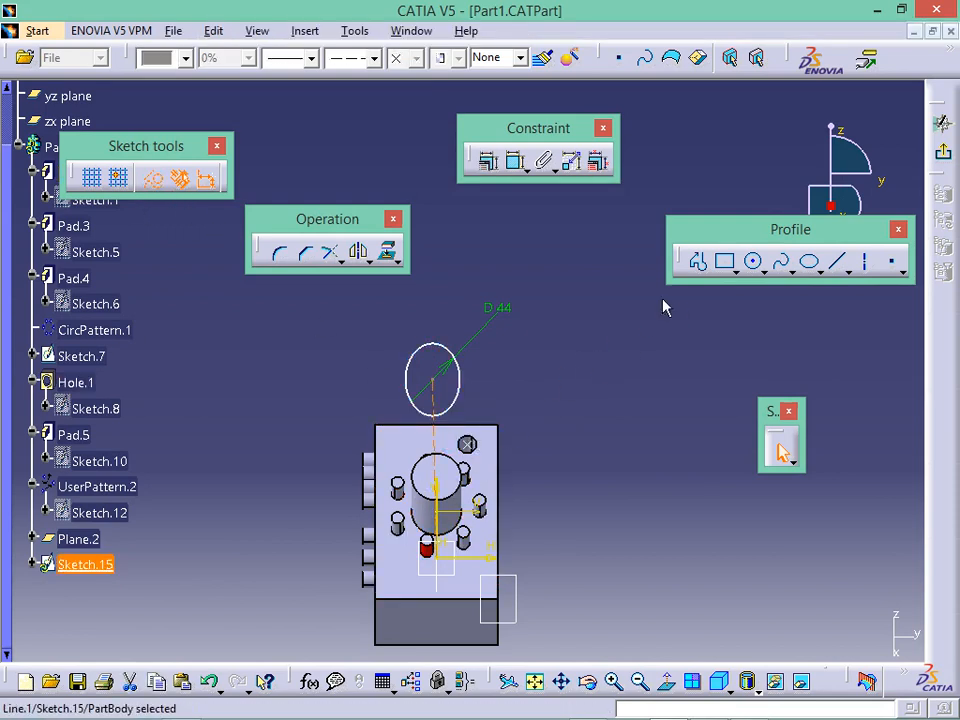
left_click(490, 162)
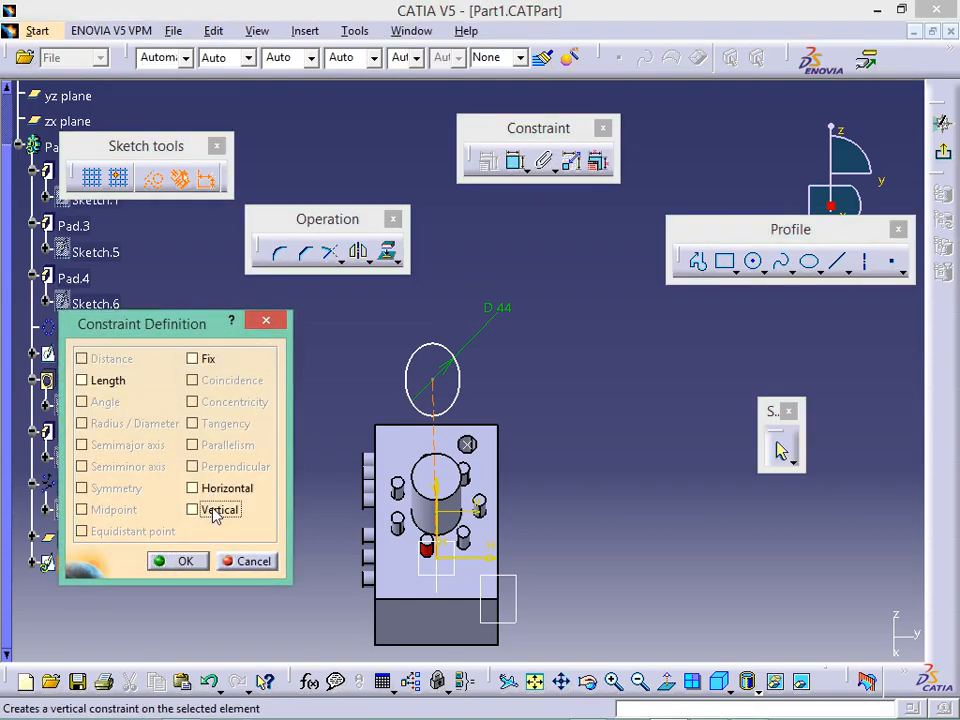
left_click(193, 510)
left_click(200, 562)
Check the boss on drawing 4.11 and move the 44 mm circle along its centreline until it overlaps the box's far edge
key("alt+Tab")
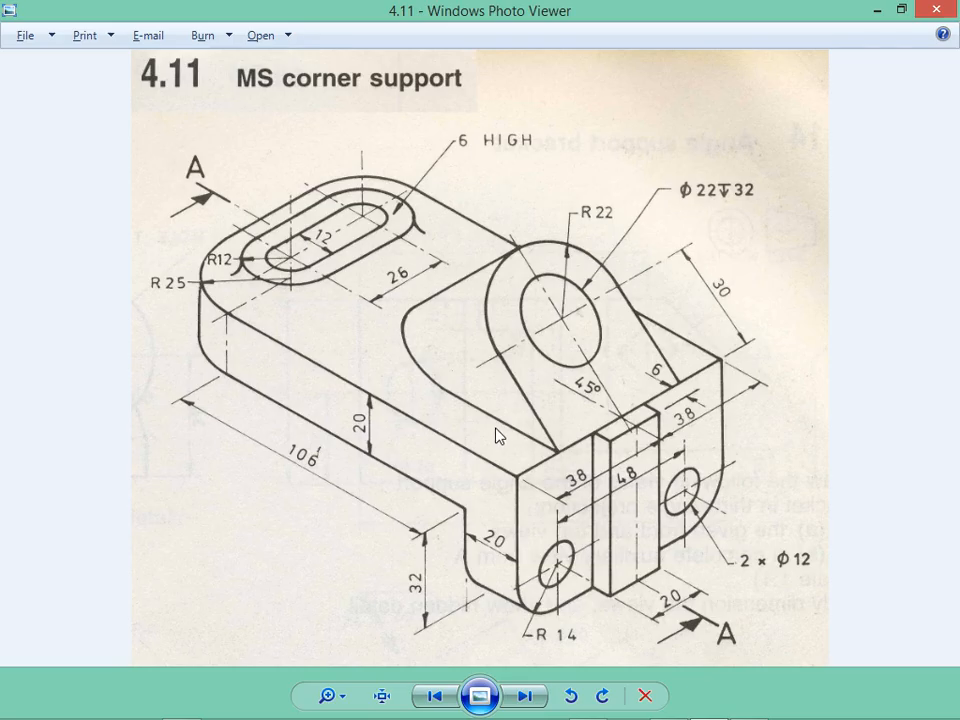
key("alt+Tab")
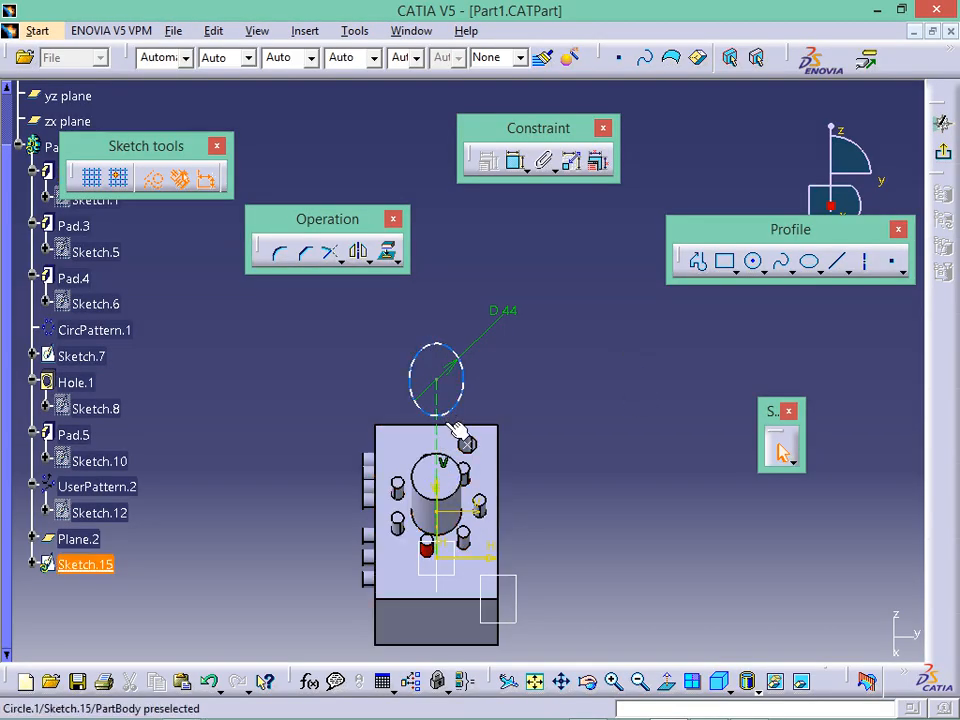
left_click_drag(447, 416, 446, 454)
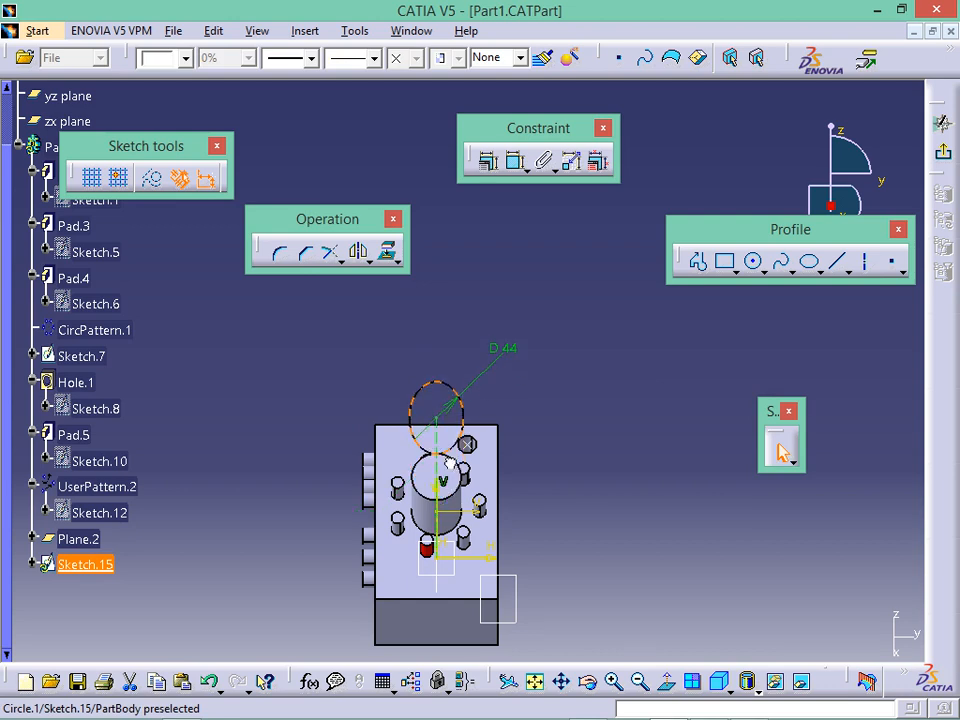
left_click(552, 423)
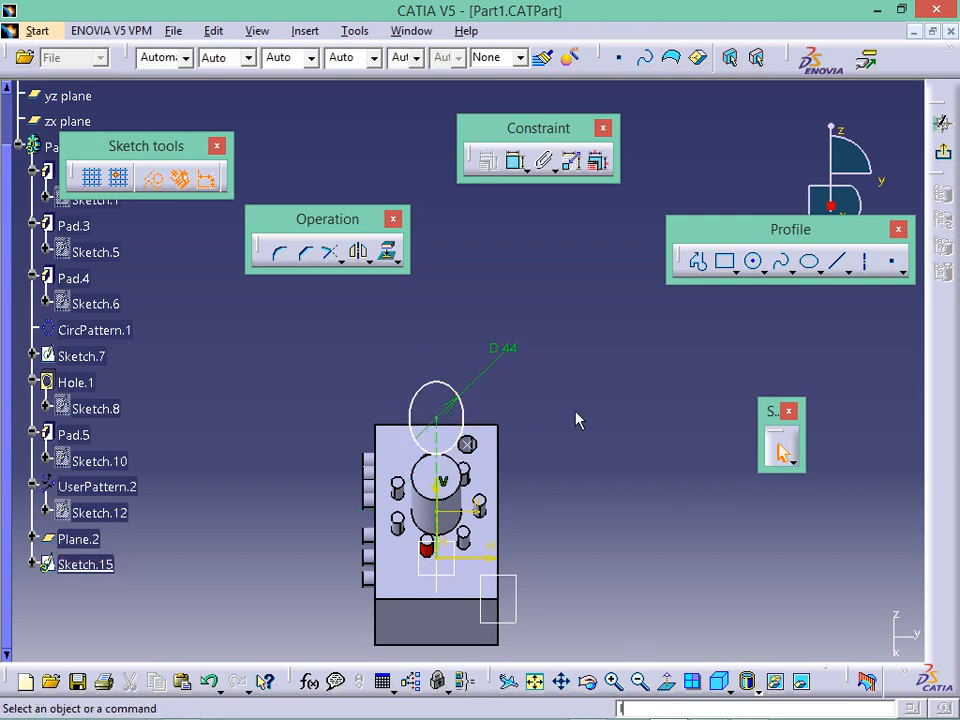
Draw two roughly vertical lines, one on each side of the circle, and make them standard elements
left_click(837, 261)
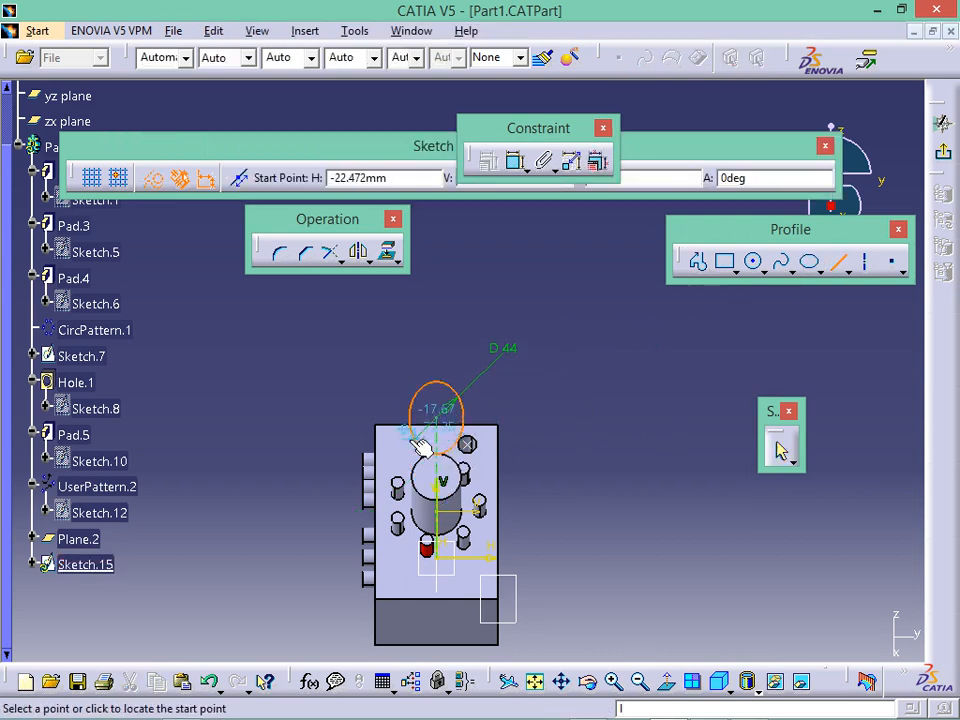
left_click(381, 348)
left_click(386, 636)
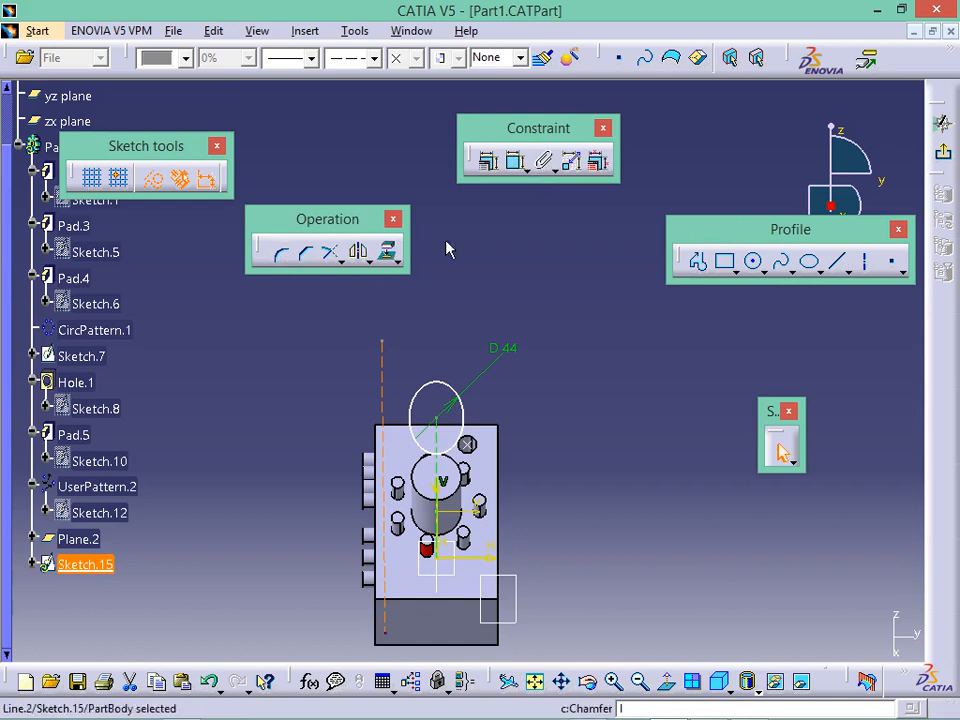
left_click(843, 266)
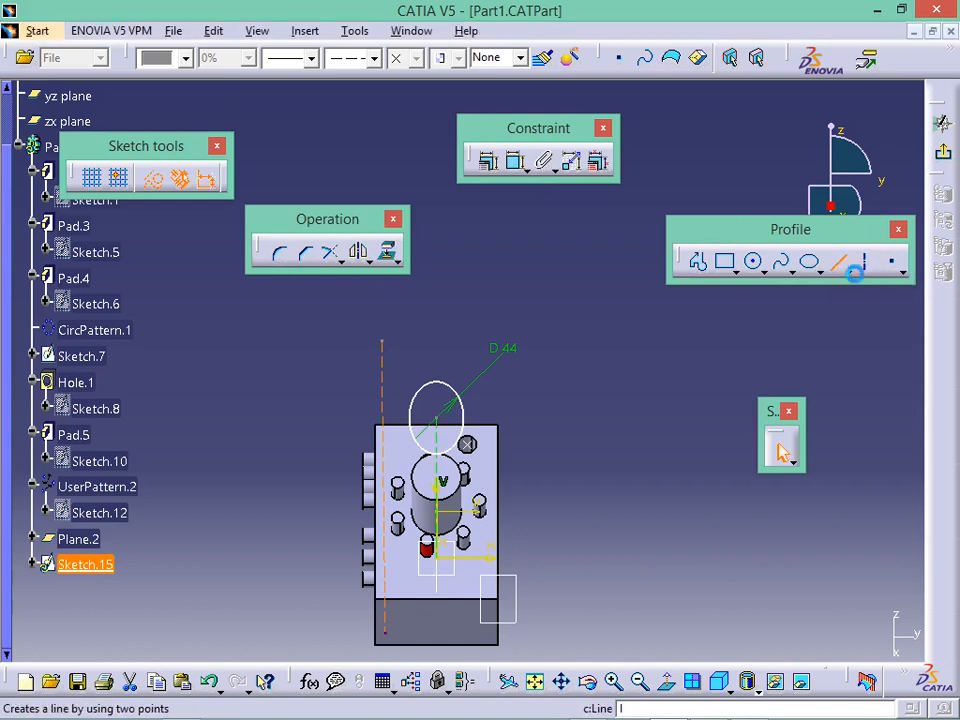
left_click(570, 352)
left_click(570, 541)
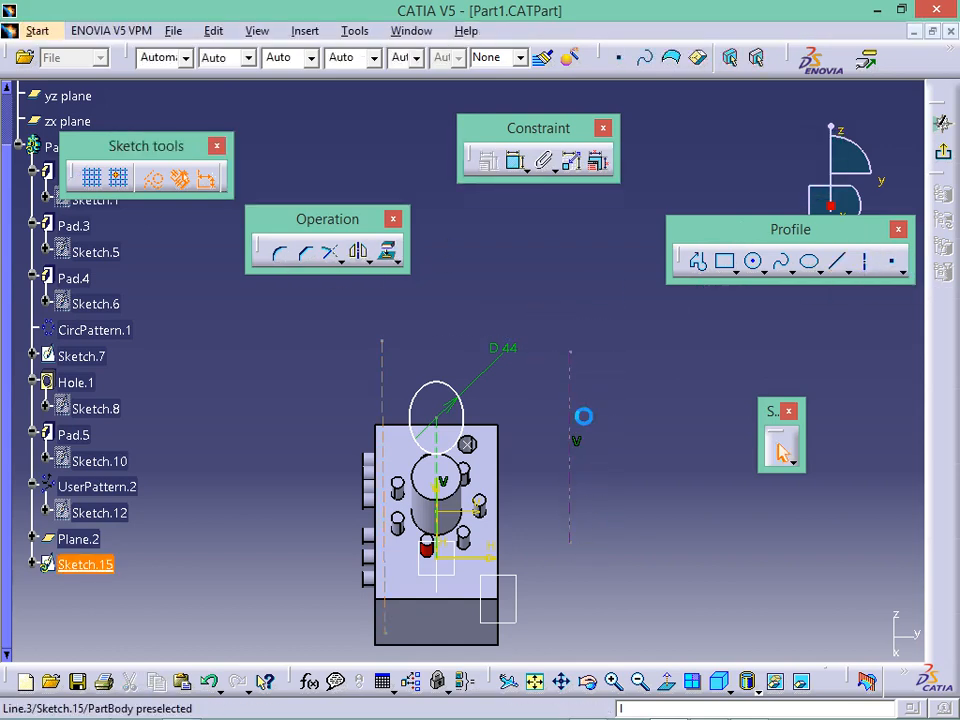
left_click(153, 180)
Apply a Vertical constraint to the line on the circle's left side
left_click(382, 378)
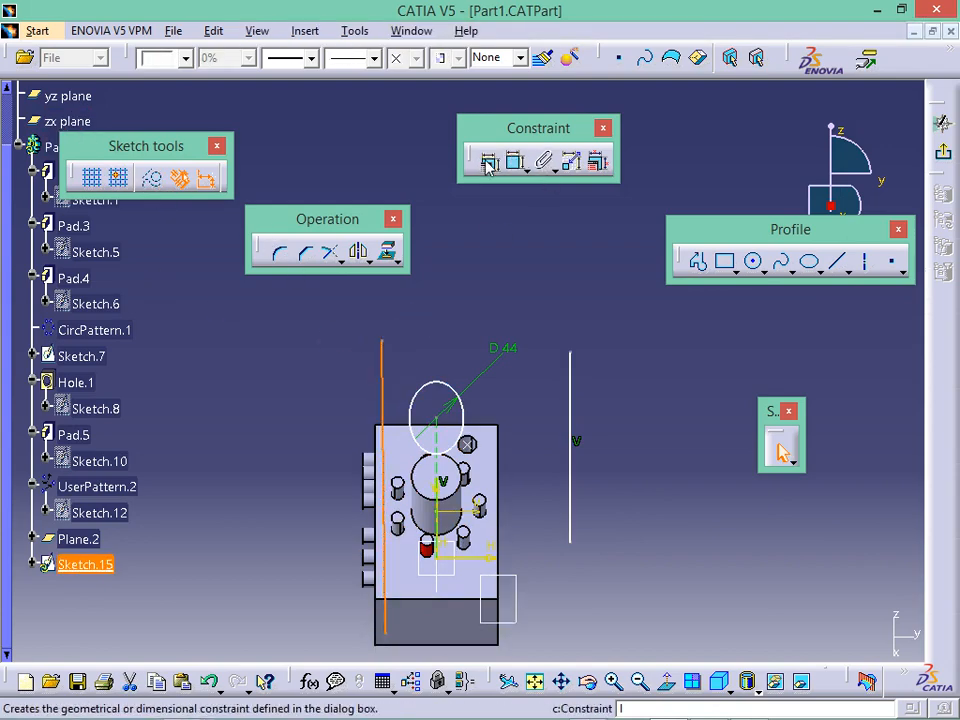
left_click(544, 161)
left_click(193, 510)
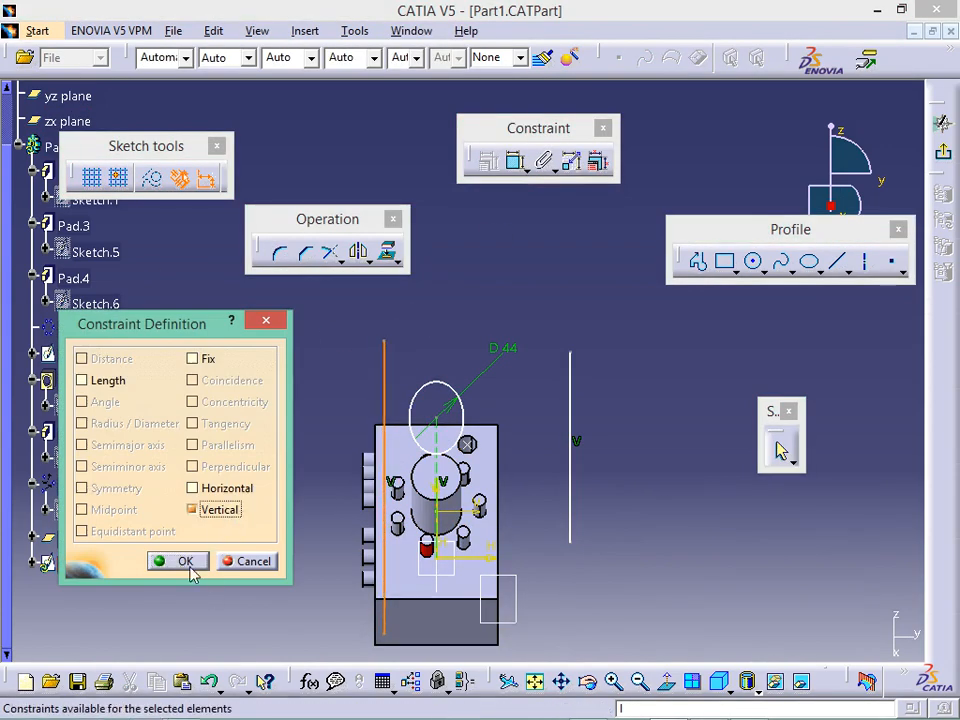
left_click(191, 566)
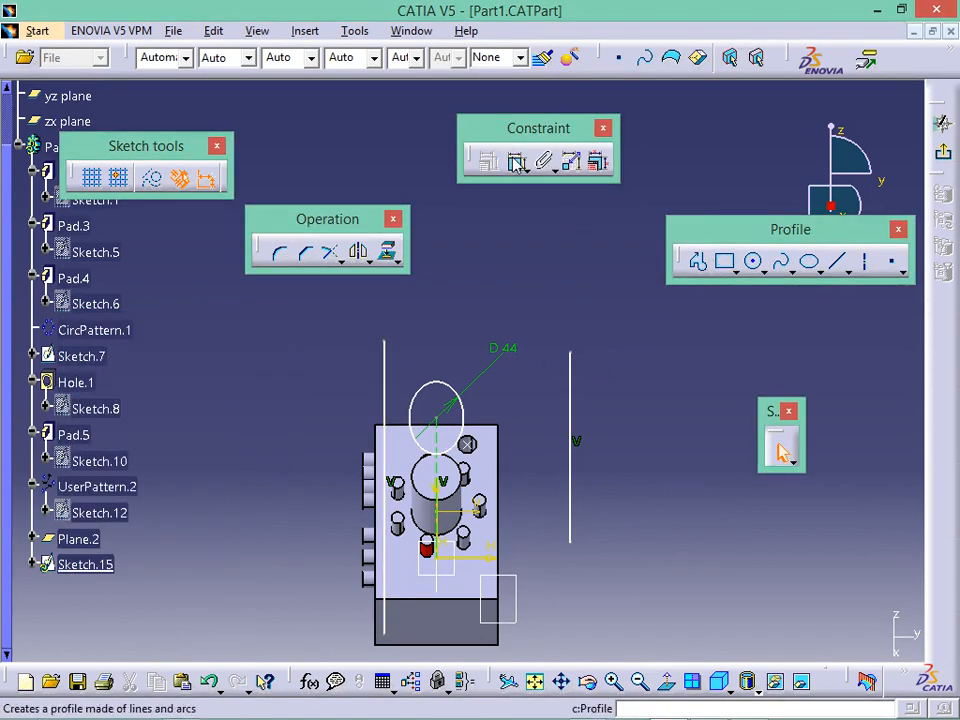
left_click(516, 161)
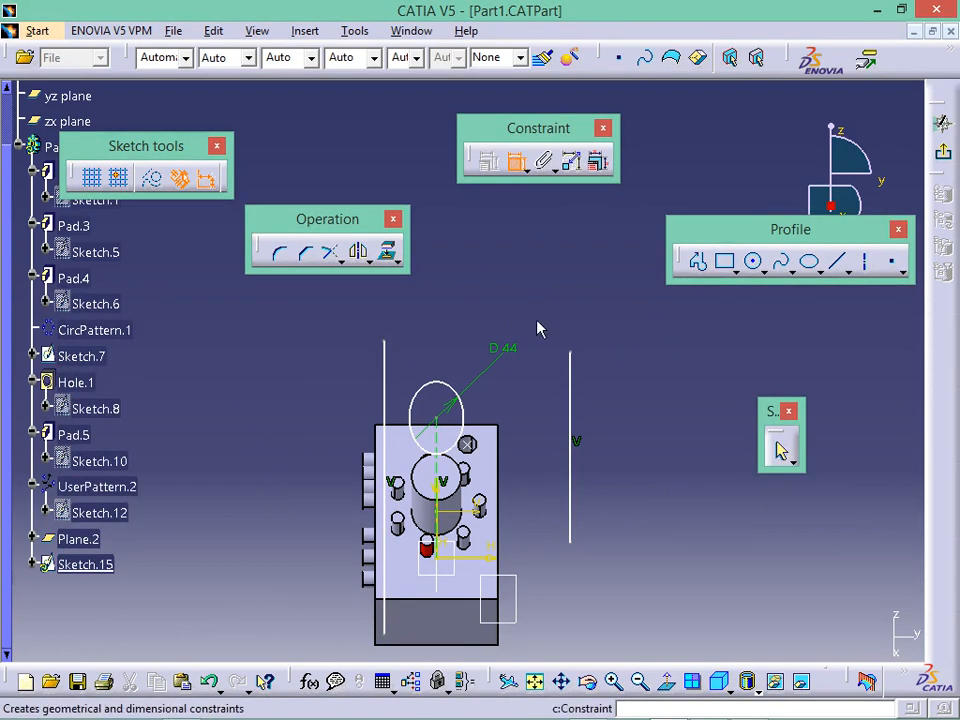
left_click(574, 386)
key("Escape")
Make both vertical side lines tangent to the 44 mm circle with Tangency constraints
left_click(474, 425)
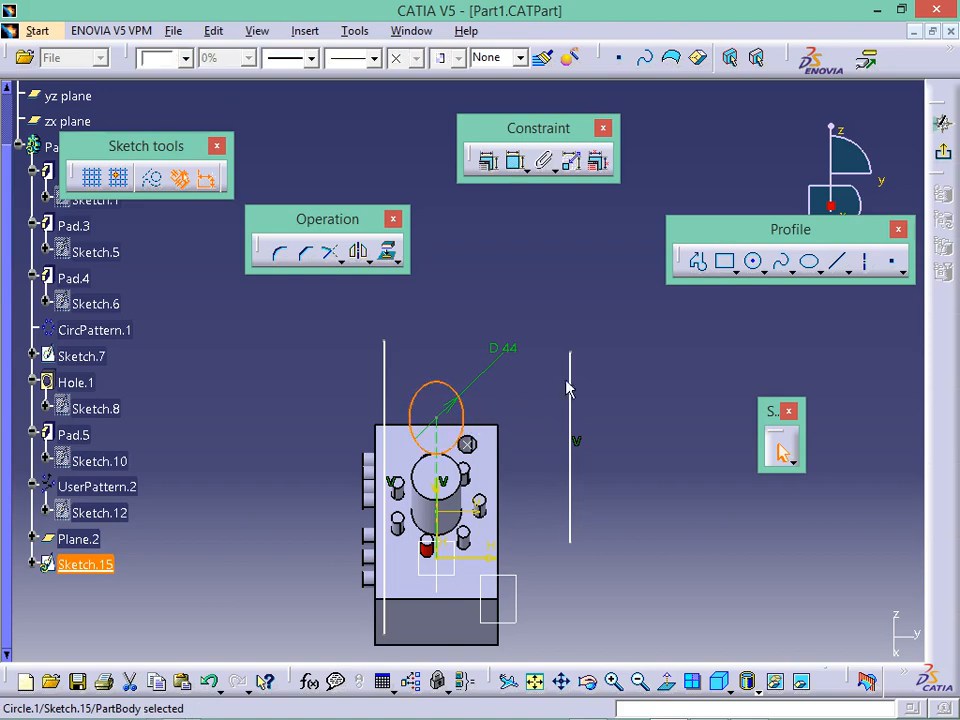
left_click(584, 393, "ctrl")
left_click(489, 161)
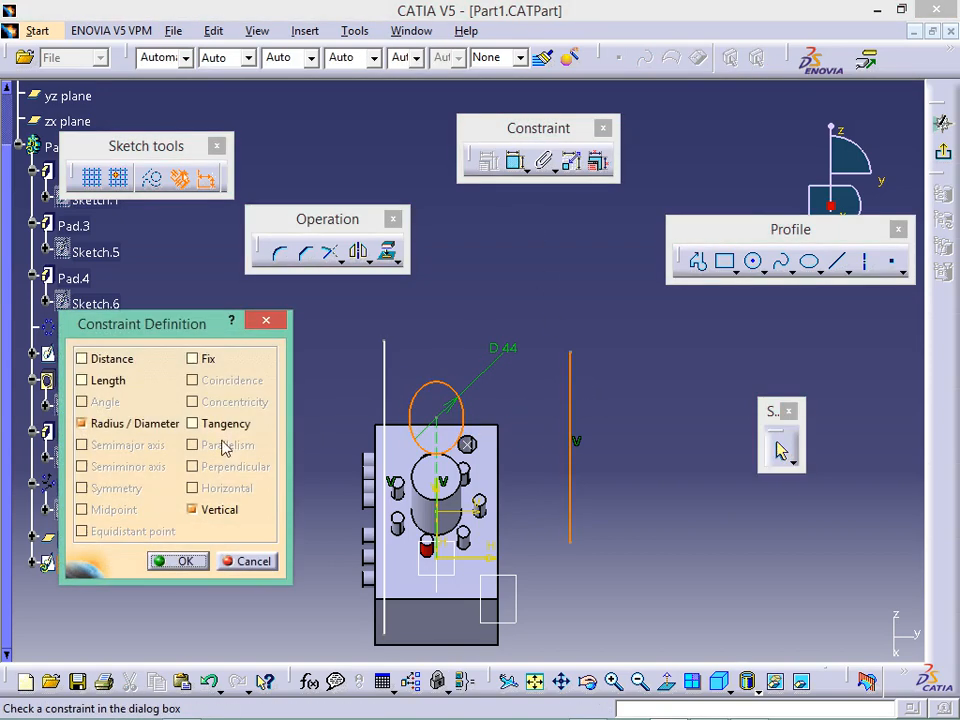
left_click(224, 424)
left_click(184, 560)
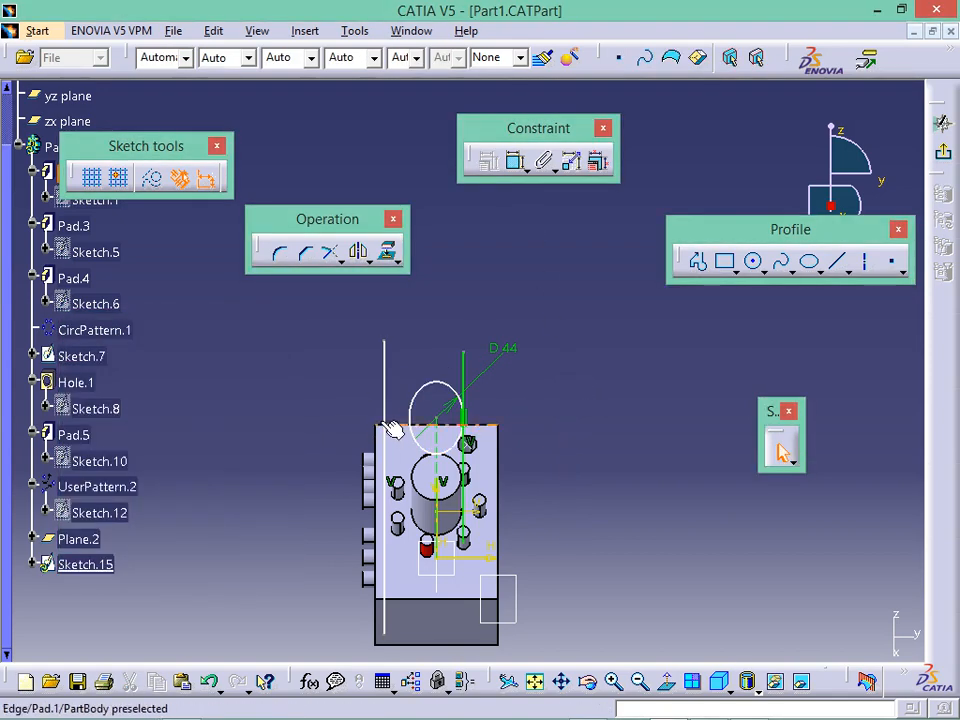
left_click(385, 380)
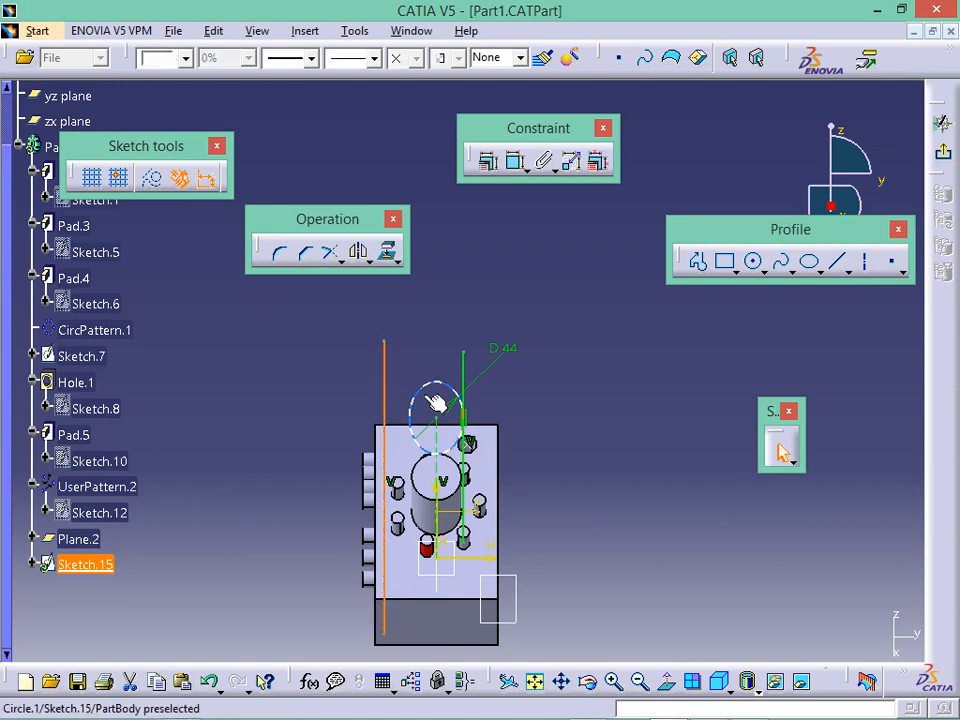
left_click(489, 162)
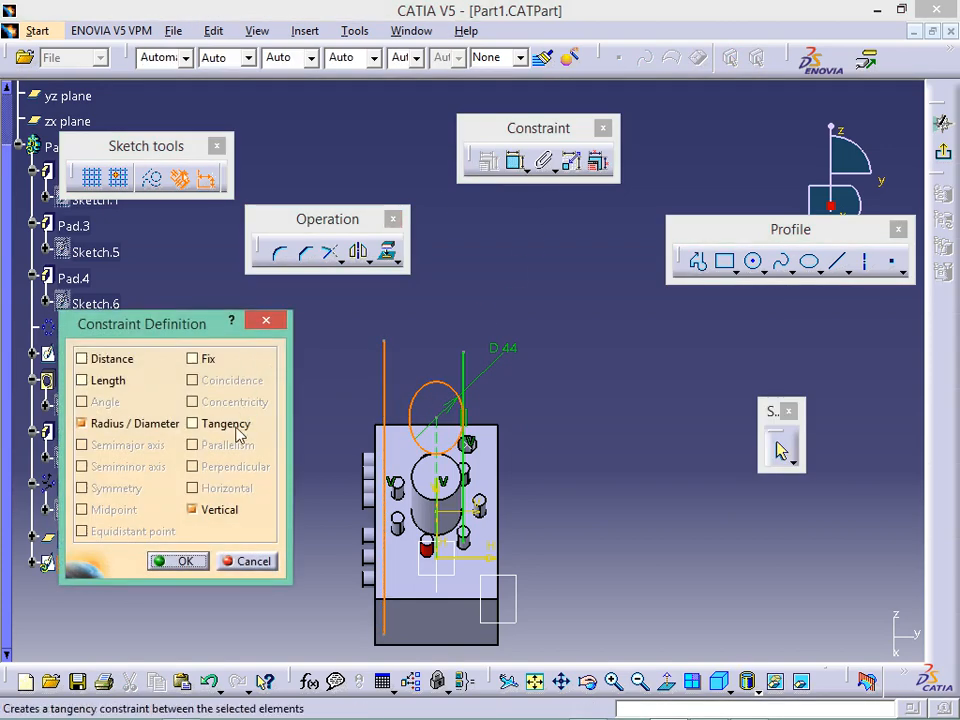
left_click(178, 561)
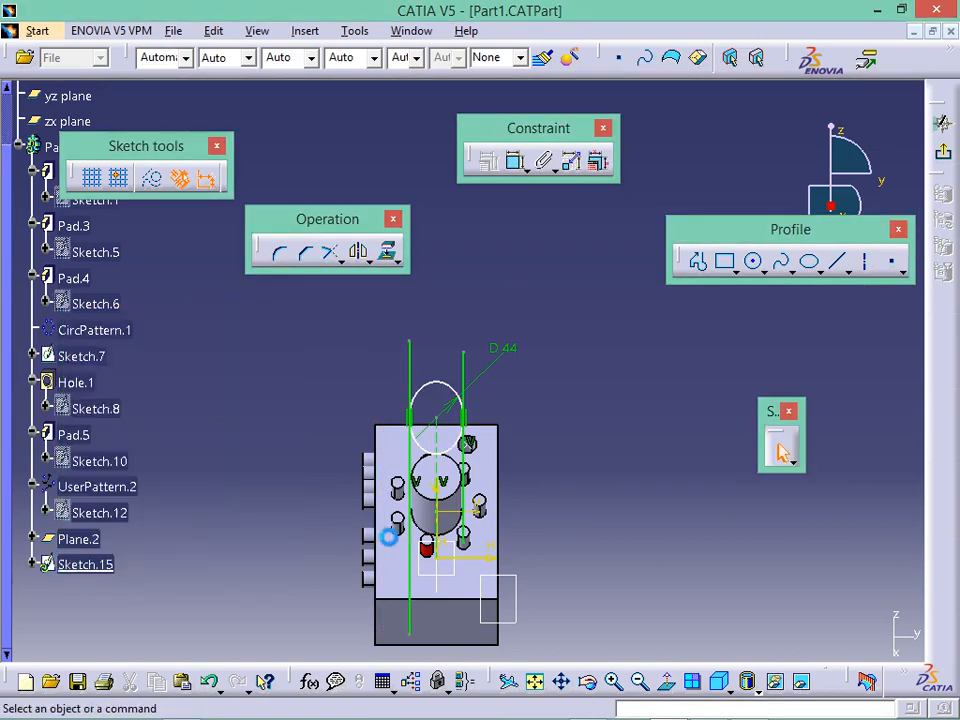
Stretch the right tangent line past the near edge of the box's upper face and project that edge as a construction element
left_click(476, 548)
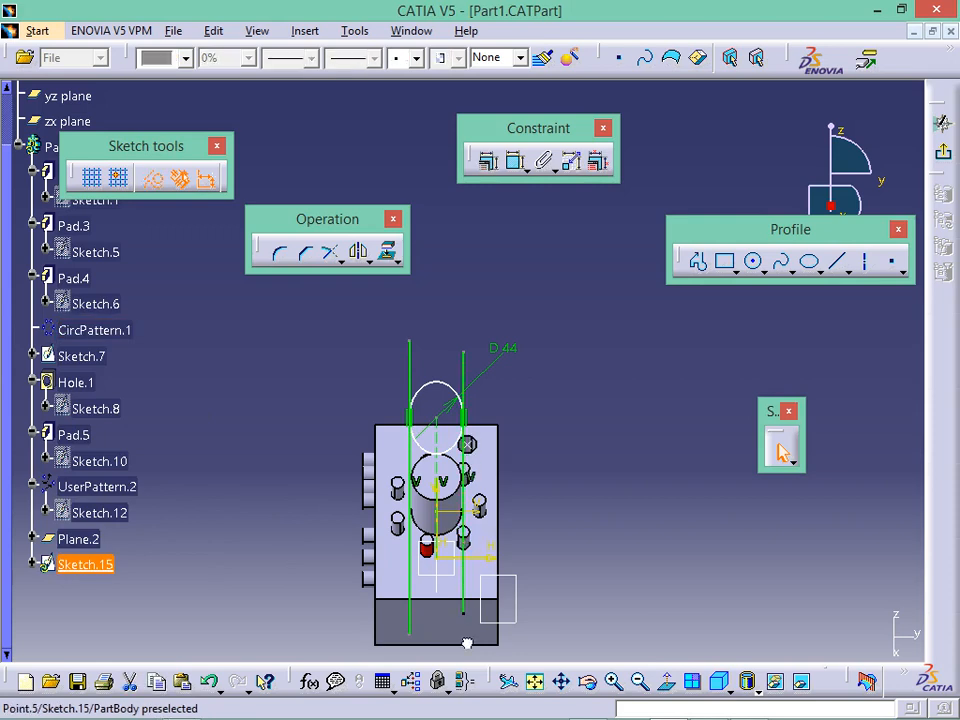
left_click(671, 531)
middle_click_drag(553, 559, 503, 370)
left_click(502, 372)
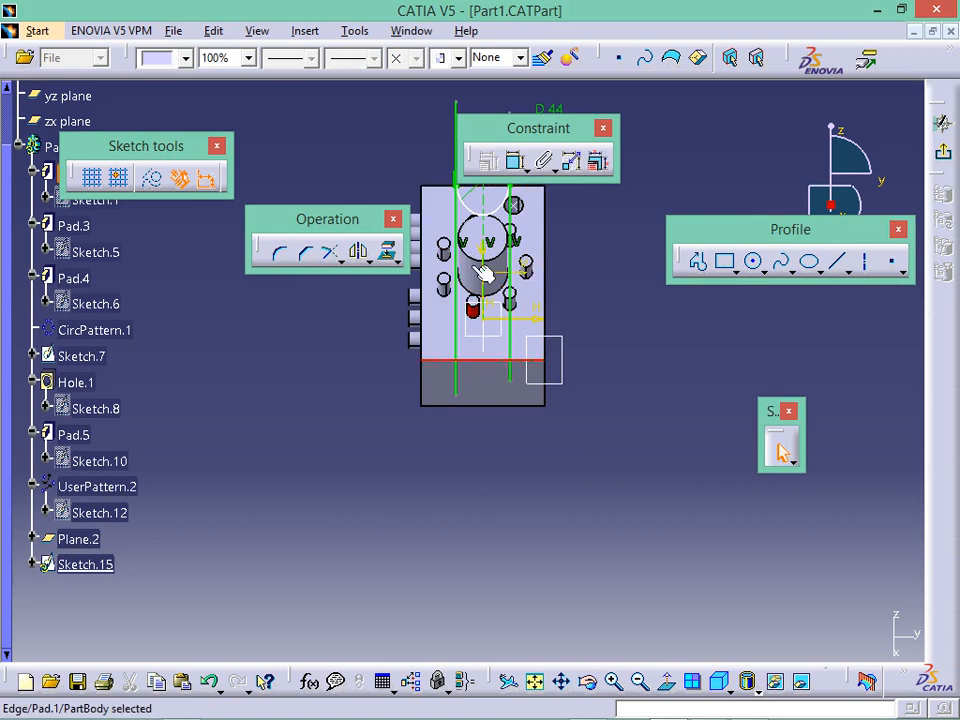
left_click(387, 251)
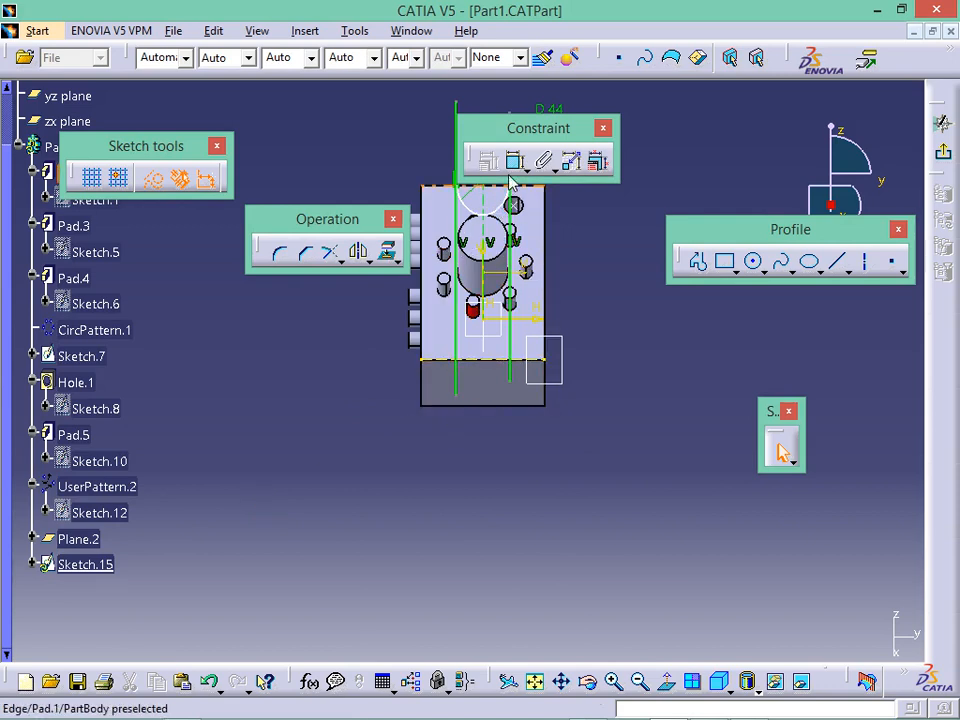
Quick-trim both tangent lines beyond the projected edge and above their tangent points on the circle
left_click(340, 263)
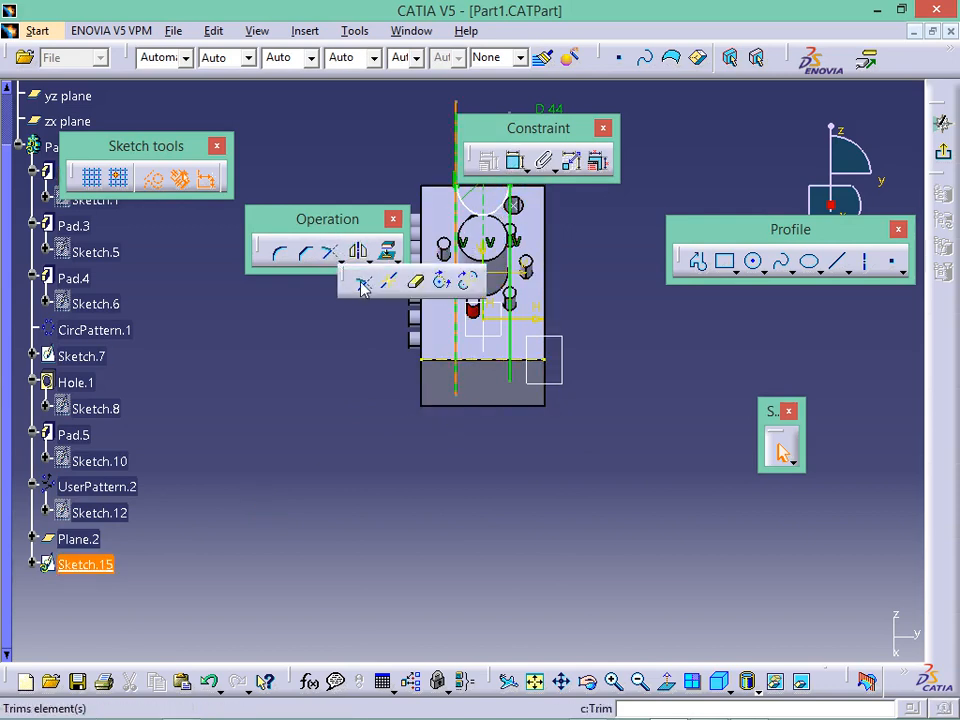
left_click(457, 385)
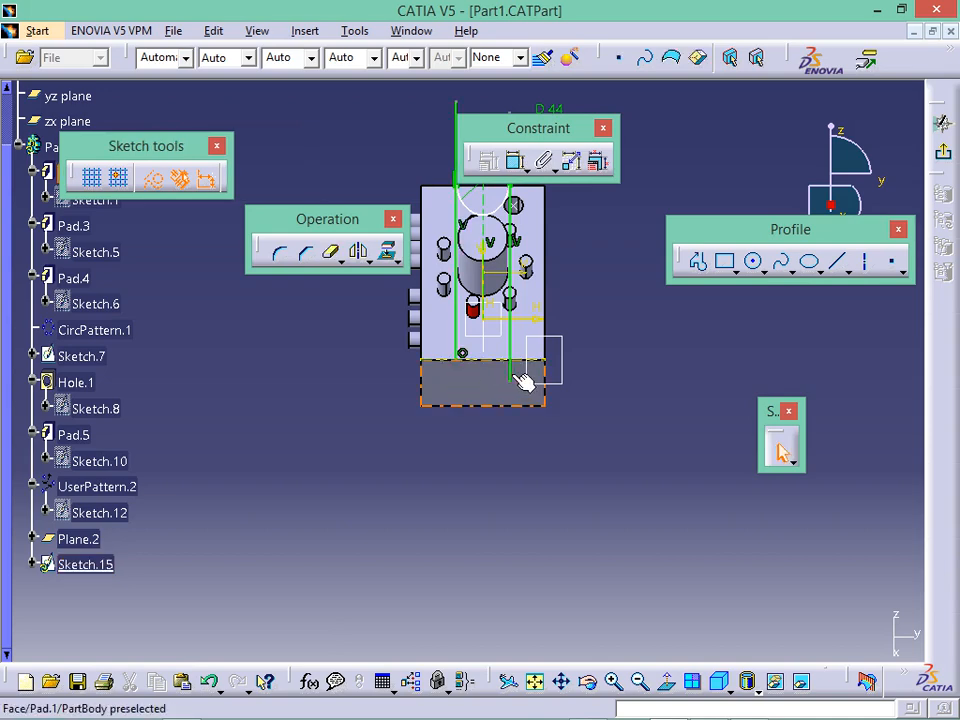
left_click(512, 377)
middle_click_drag(513, 368, 510, 558)
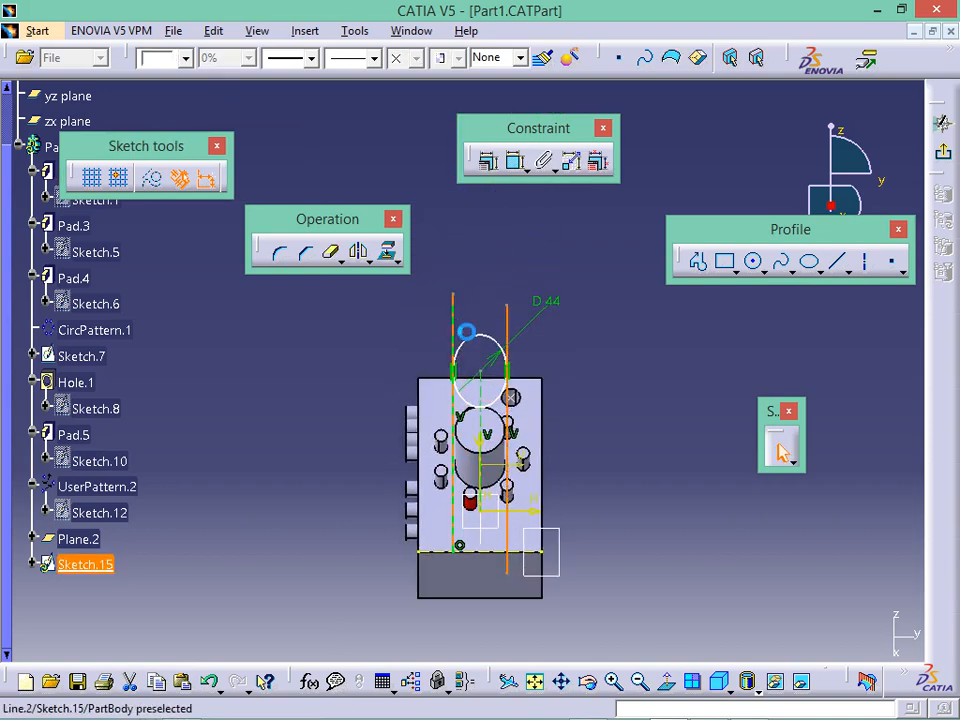
left_click(435, 298)
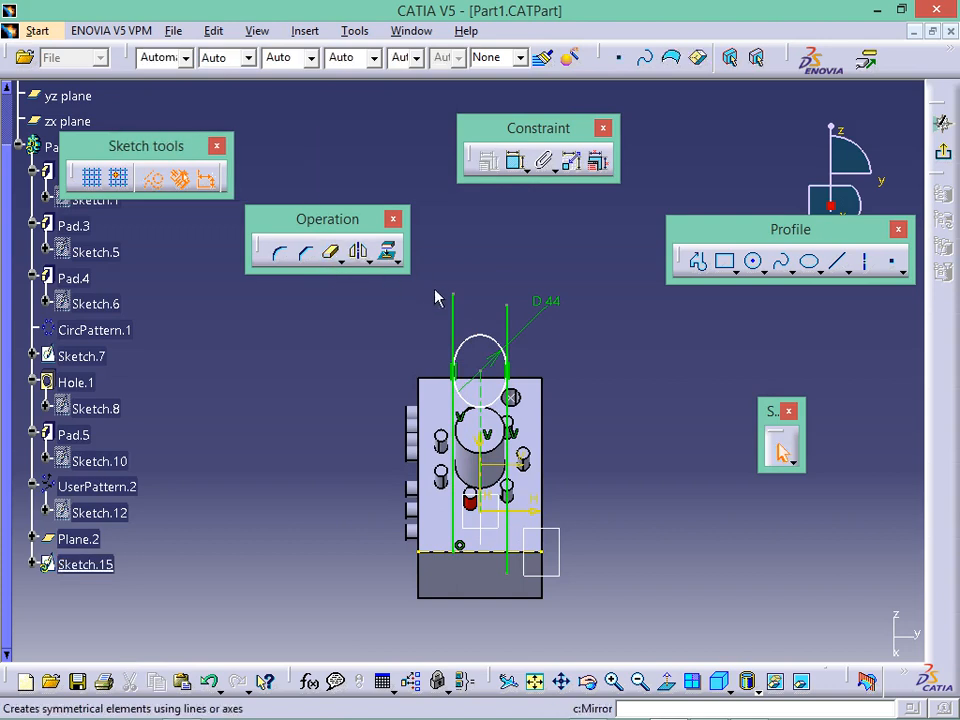
left_click(331, 252)
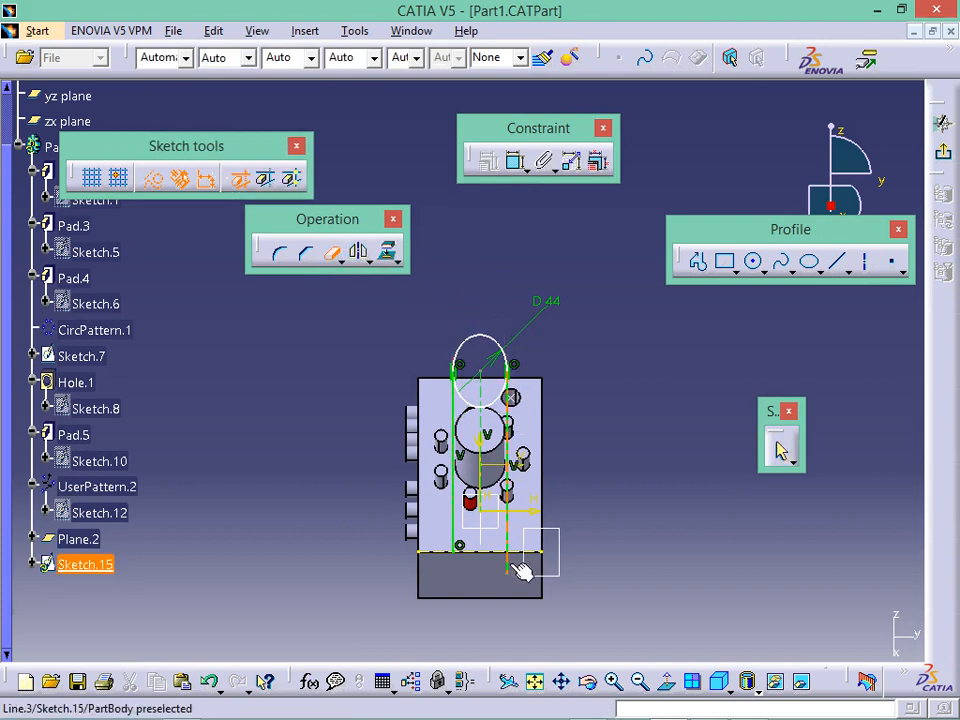
key("Escape")
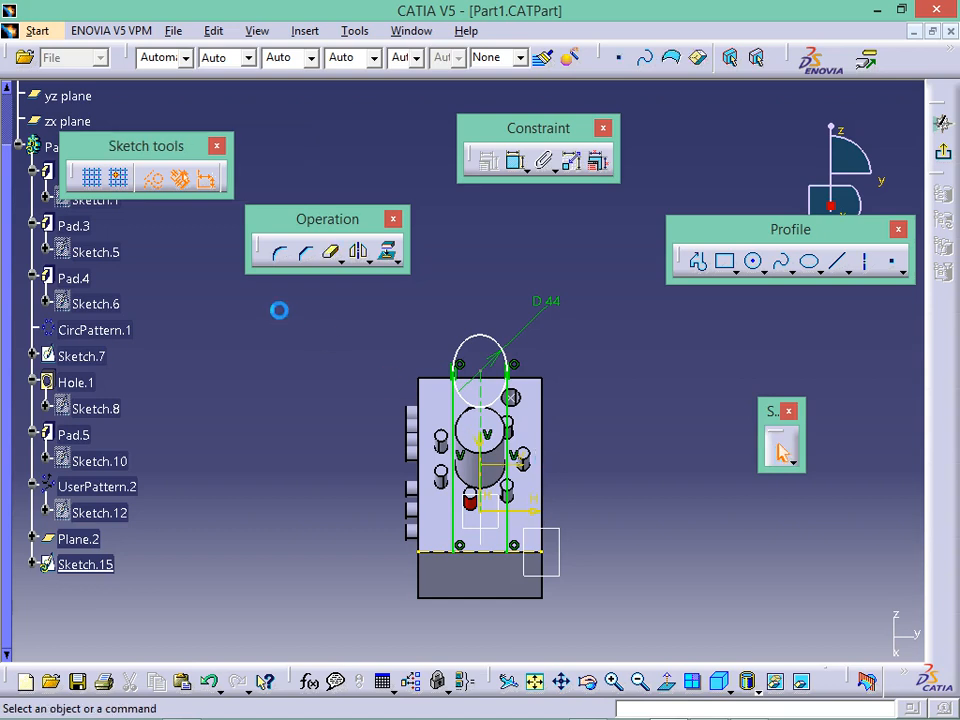
Dimension the length of the left tangent line and set it to 30 mm
left_click(515, 160)
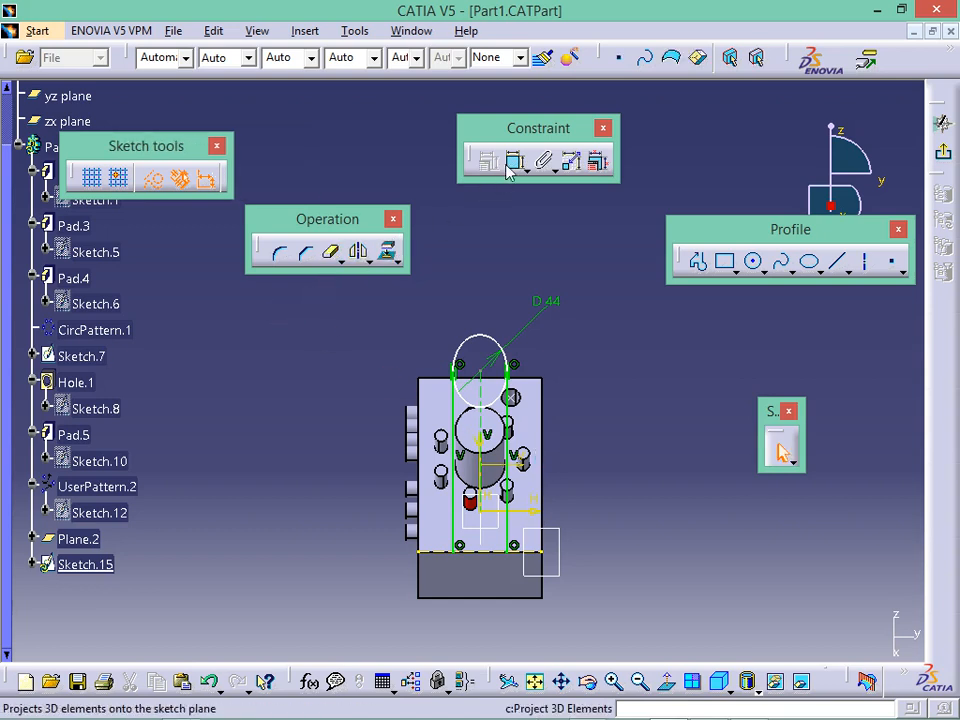
left_click(454, 411)
left_click(357, 423)
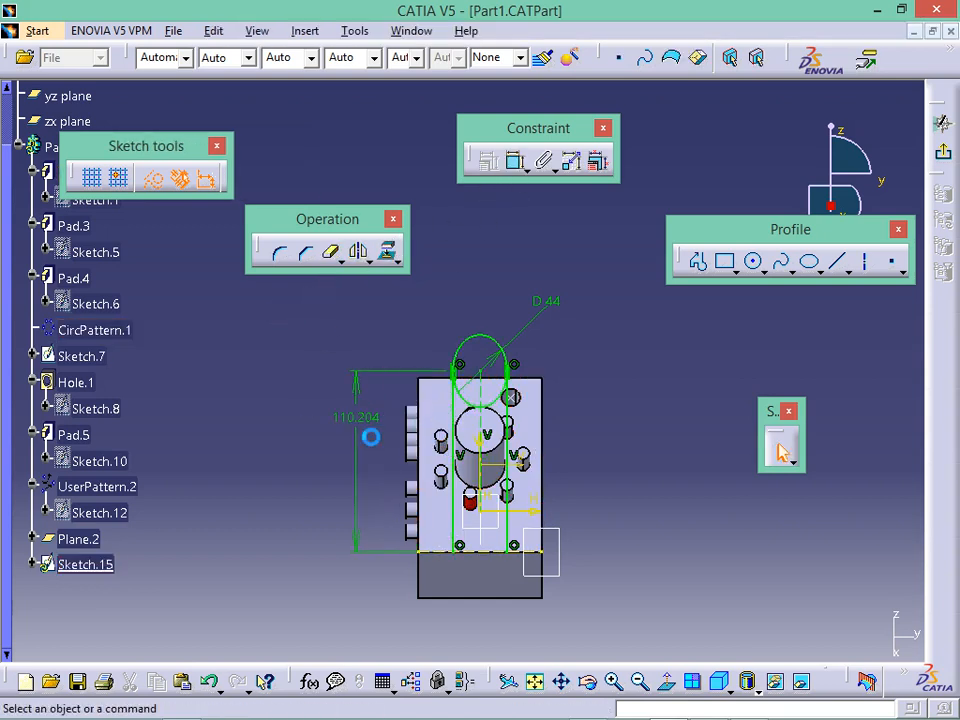
double_click(361, 425)
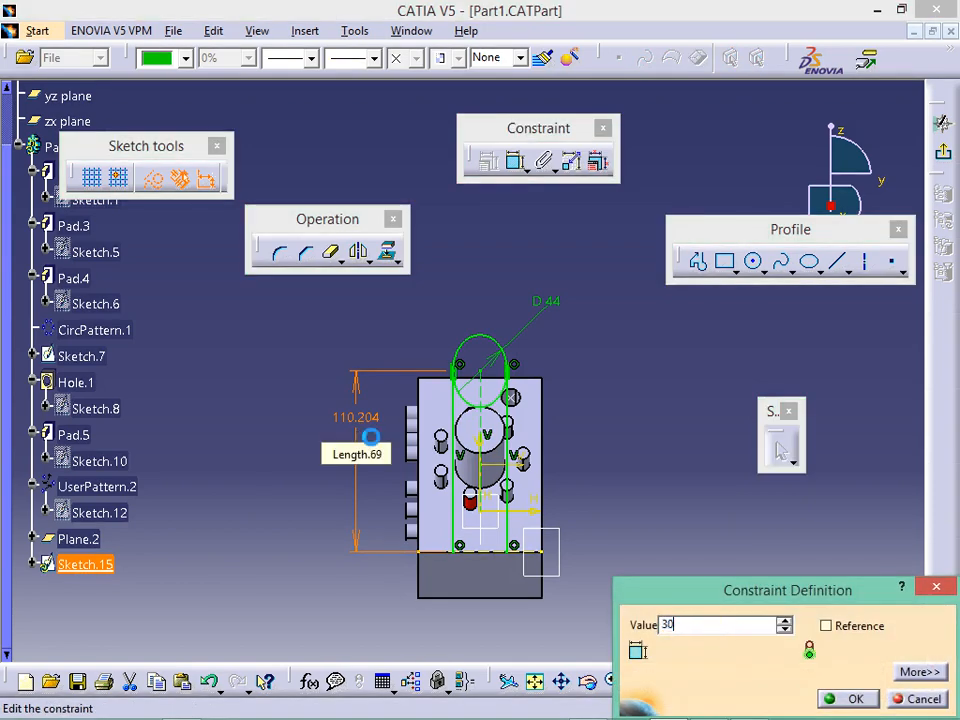
key("Return")
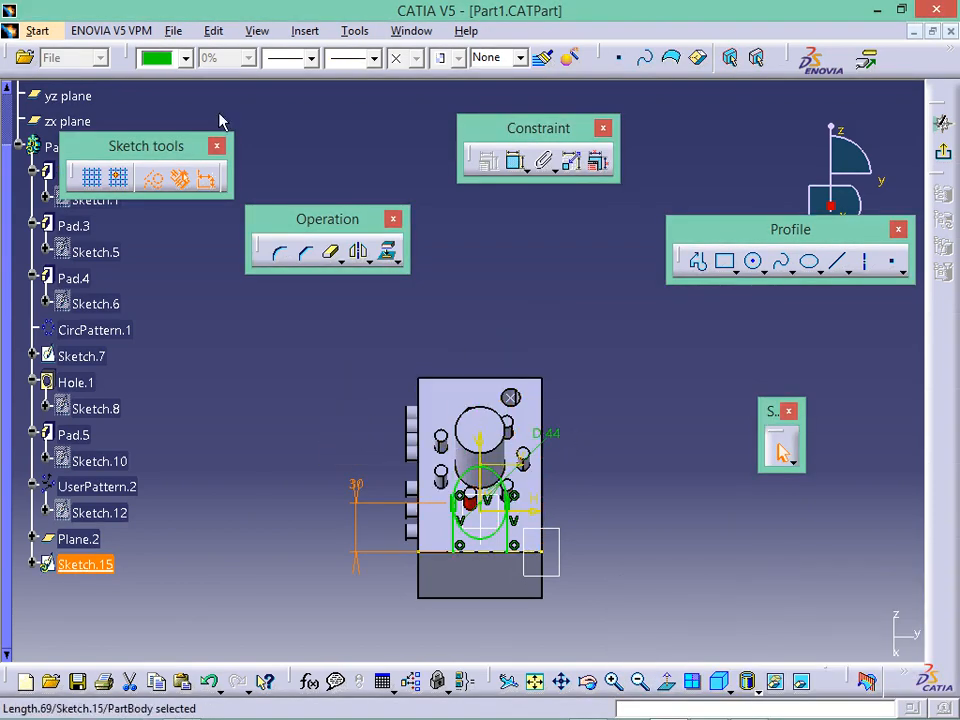
Quick-trim the circle's lower arc between the two tangent lines
left_click(330, 252)
left_click(510, 546)
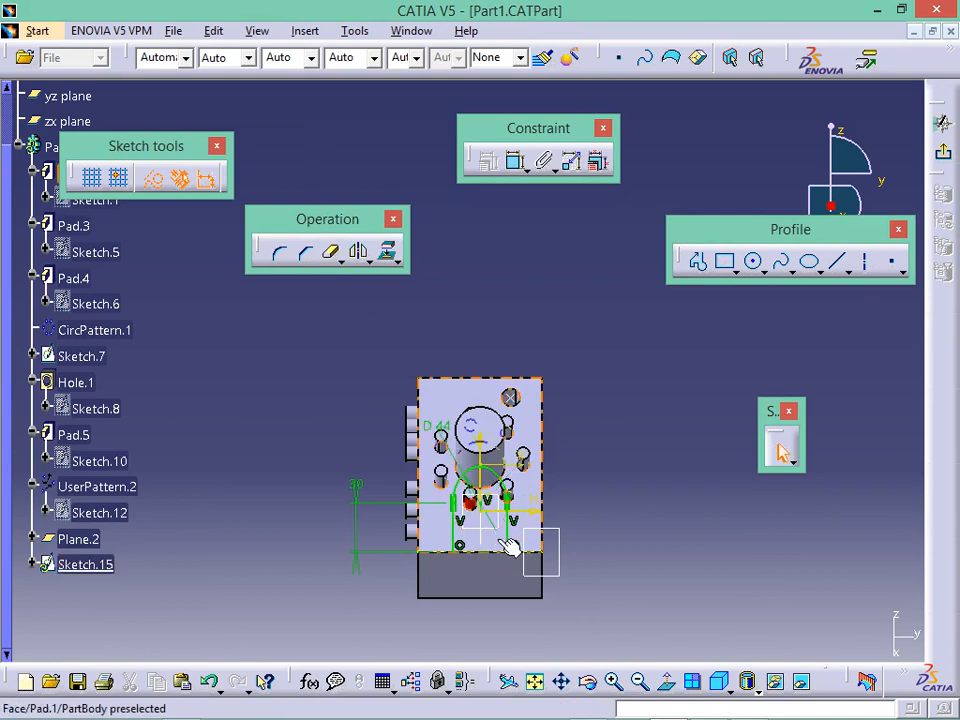
left_click(941, 121)
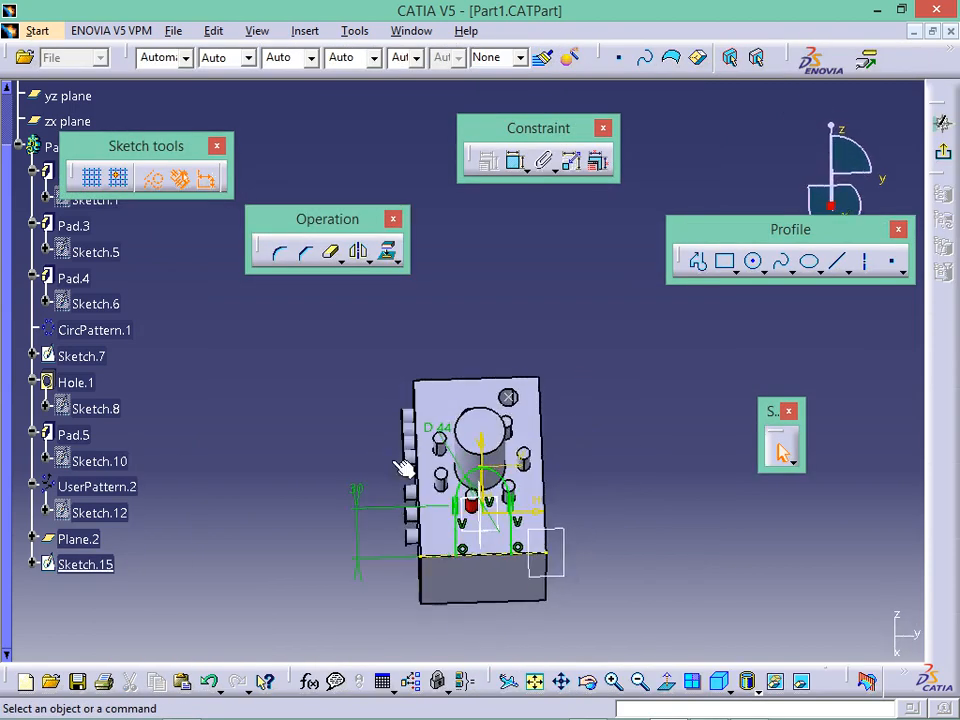
Close the profile with a horizontal line between the tangent lines' lower ends on the projected edge and exit the sketch
left_click(838, 261)
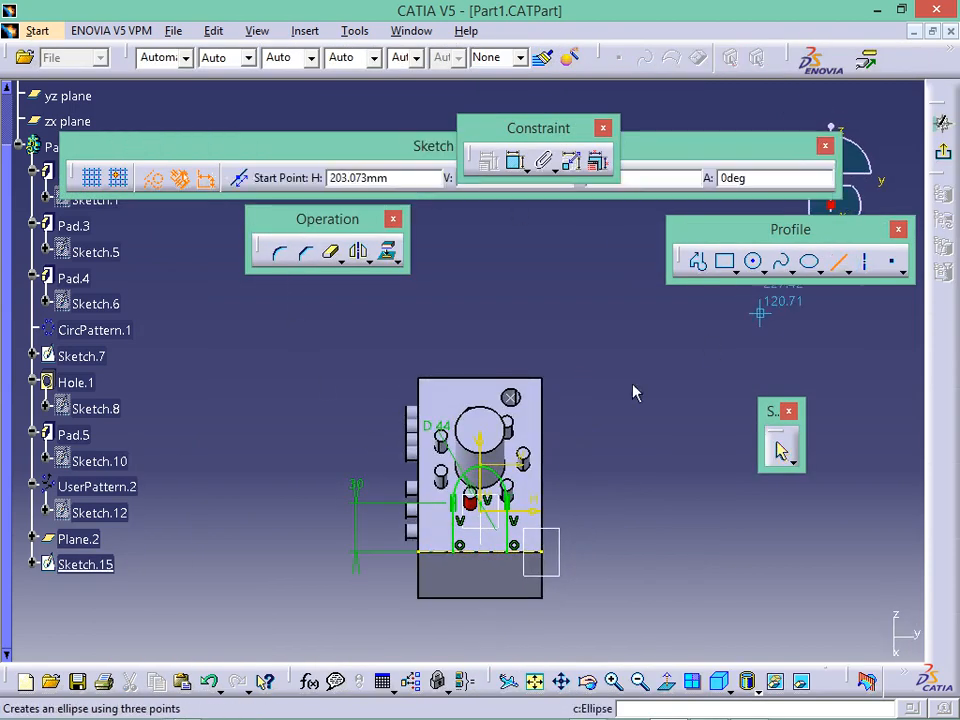
left_click(460, 560)
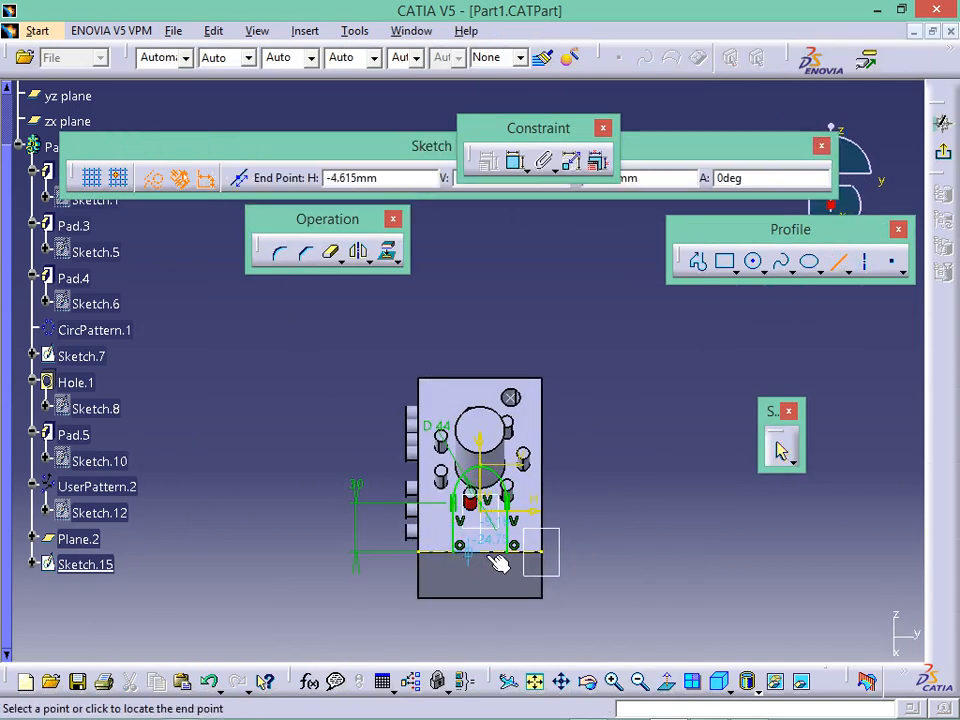
left_click(514, 565)
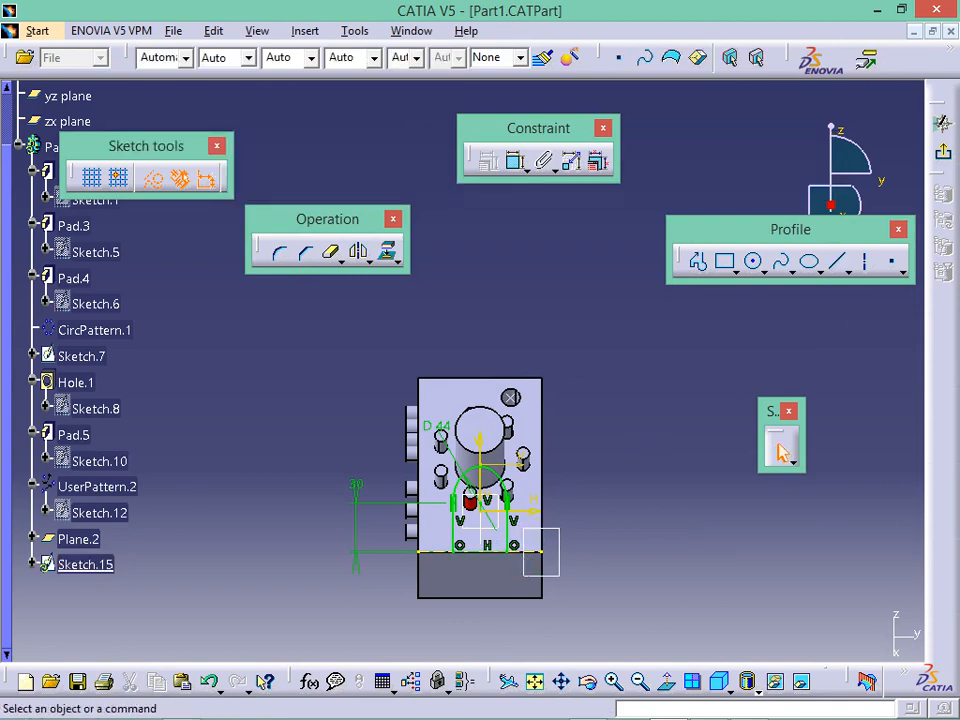
left_click(781, 450)
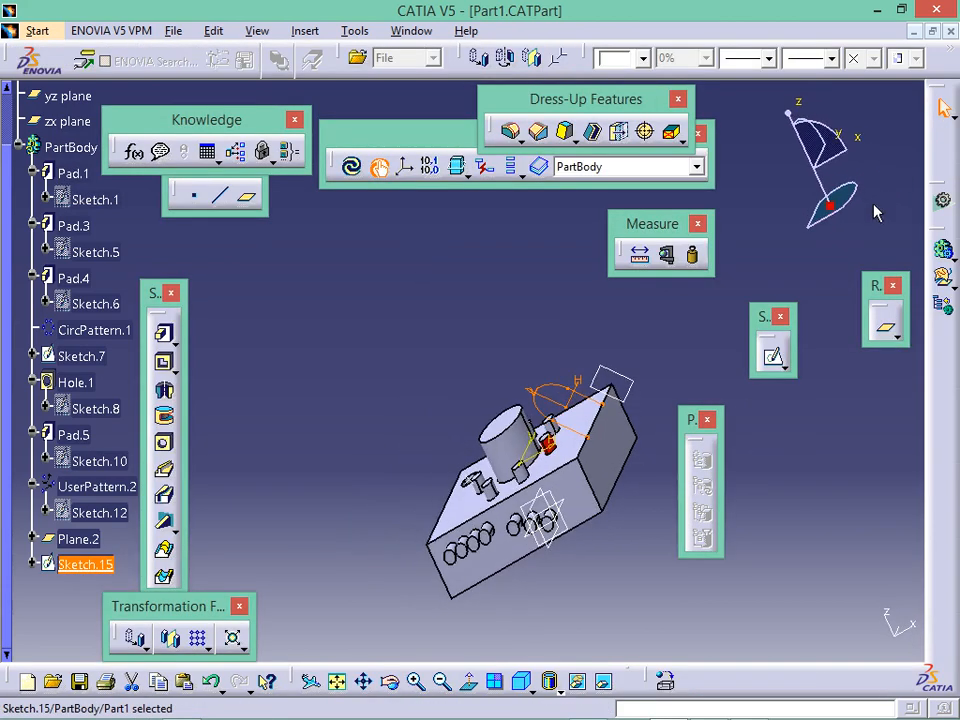
Reopen the boss sketch, convert the closing line from construction to standard geometry, and exit the sketch
double_click(591, 400)
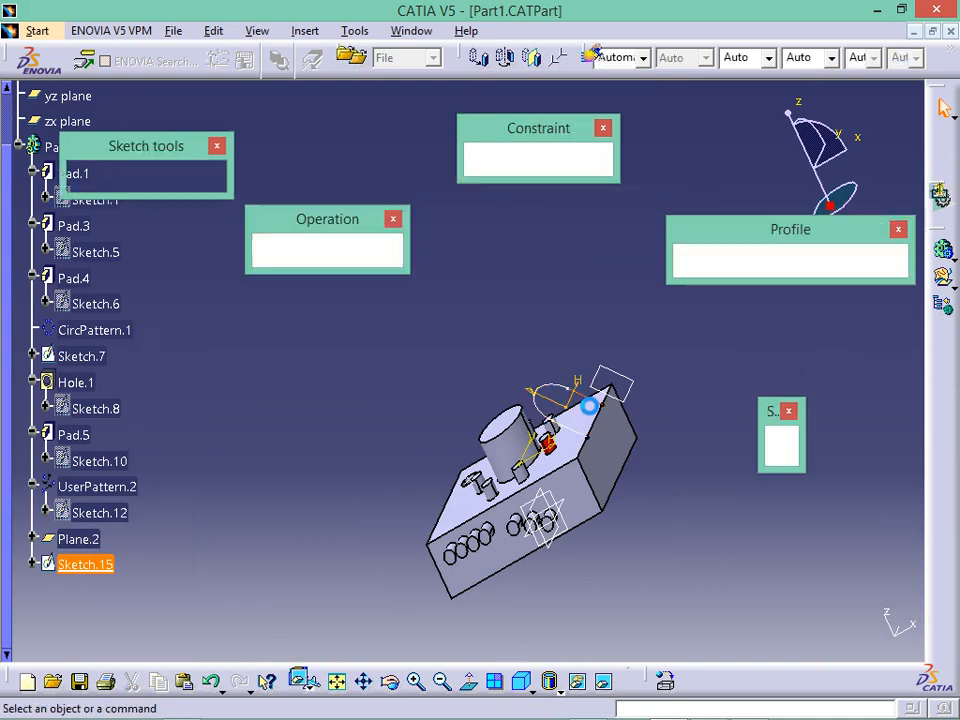
left_click(507, 556)
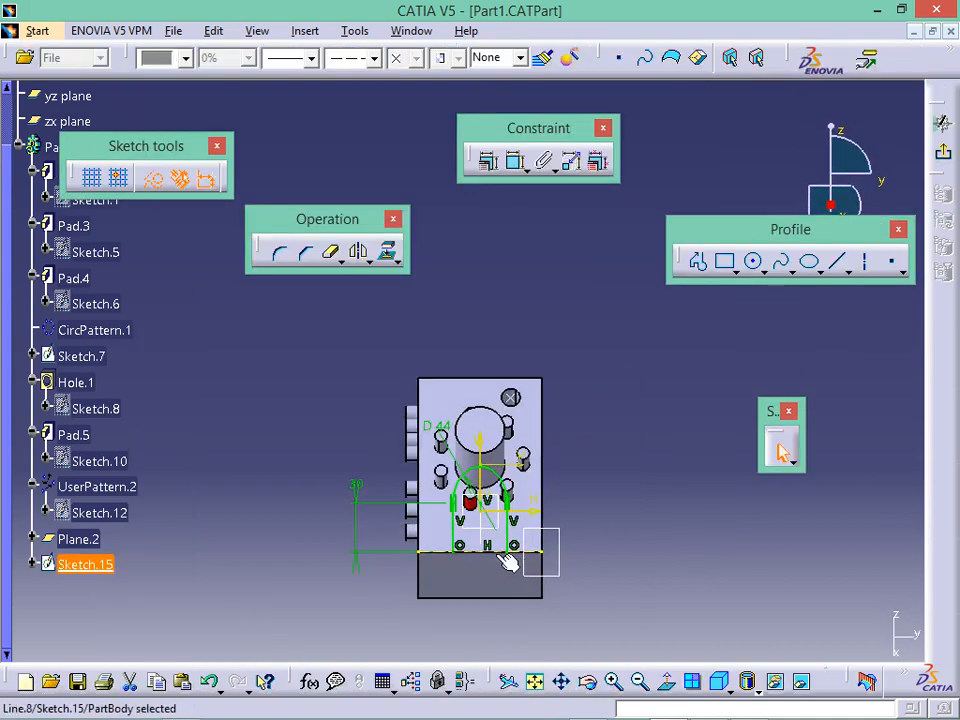
left_click(152, 182)
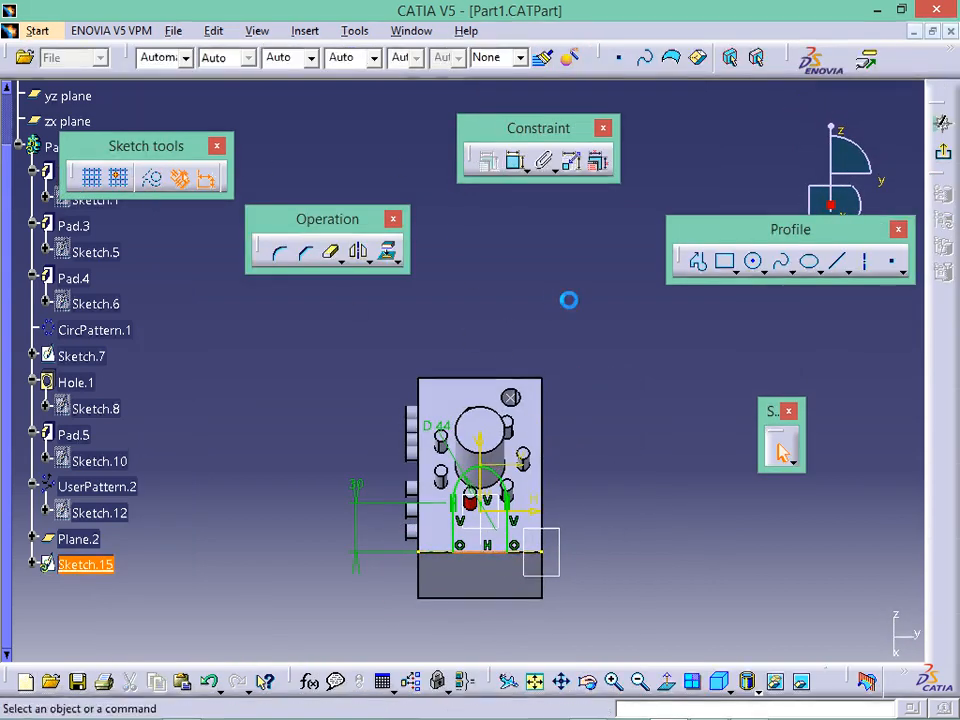
left_click(946, 164)
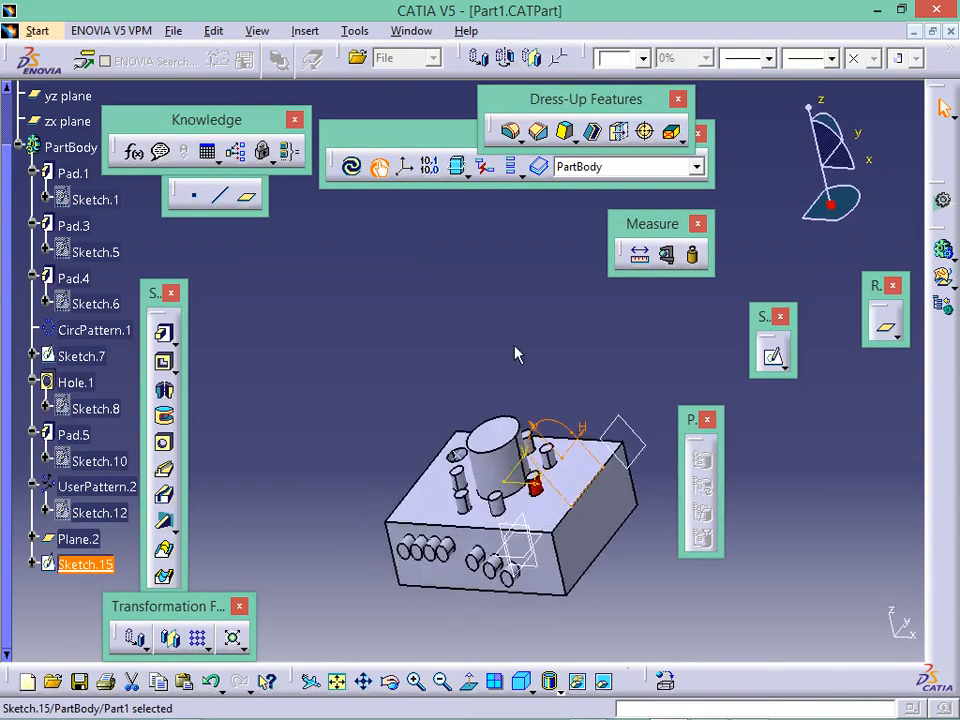
Start a Pad from Sketch.15, reversed toward the box, with the first limit type Up to next
left_click(164, 333)
left_click(85, 565)
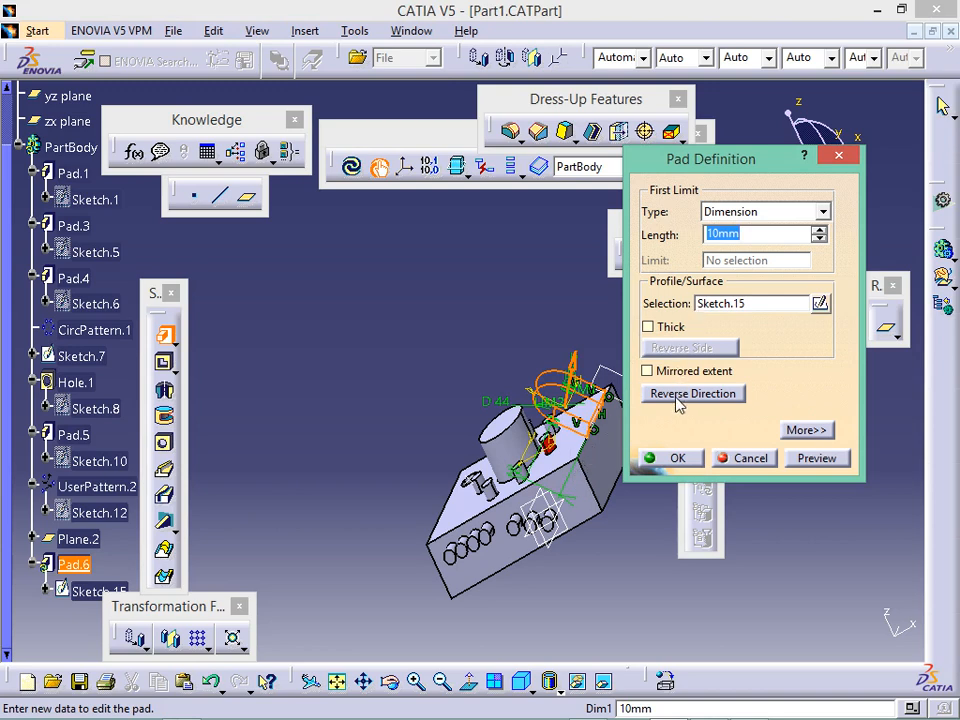
left_click(822, 211)
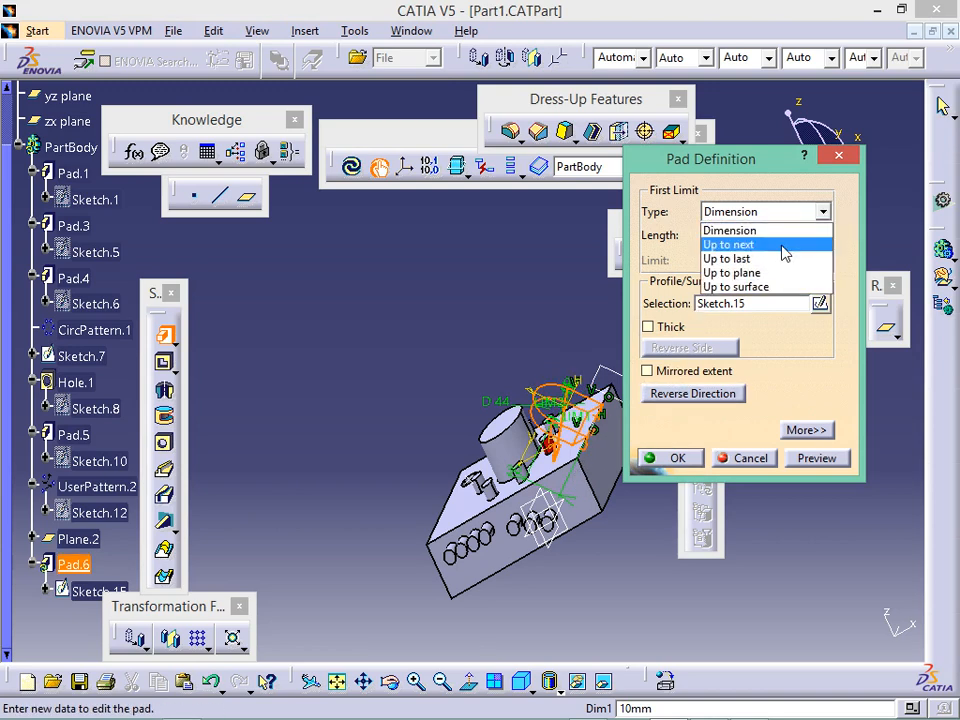
left_click(795, 245)
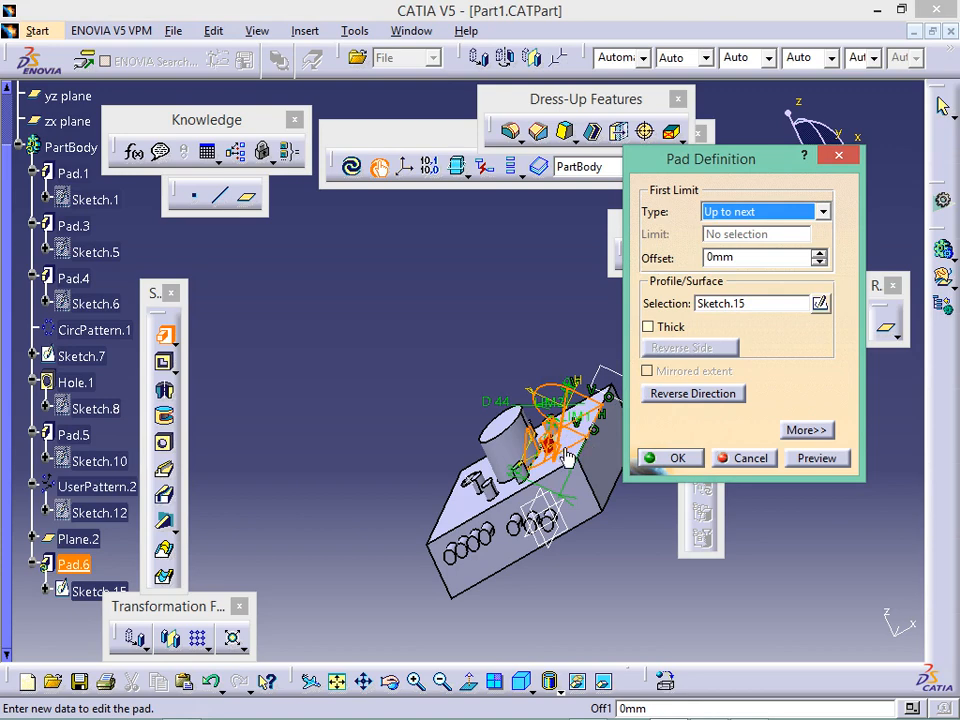
middle_click_drag(580, 478, 612, 422)
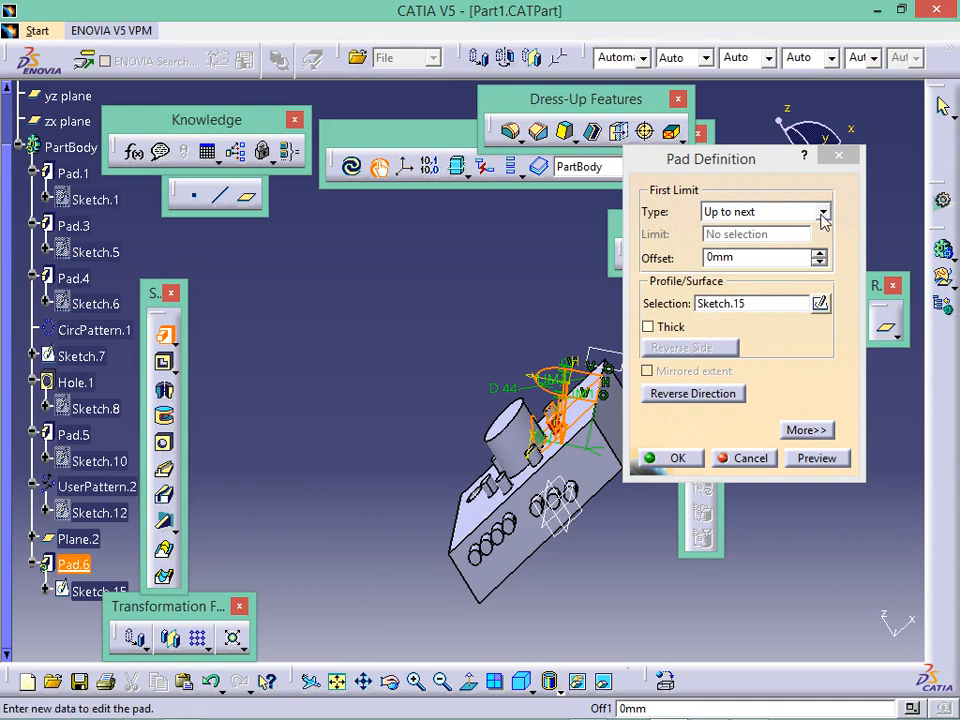
Try a Dimension limit of 40 mm for the pad, preview it and examine it from the side
left_click(821, 212)
left_click(740, 230)
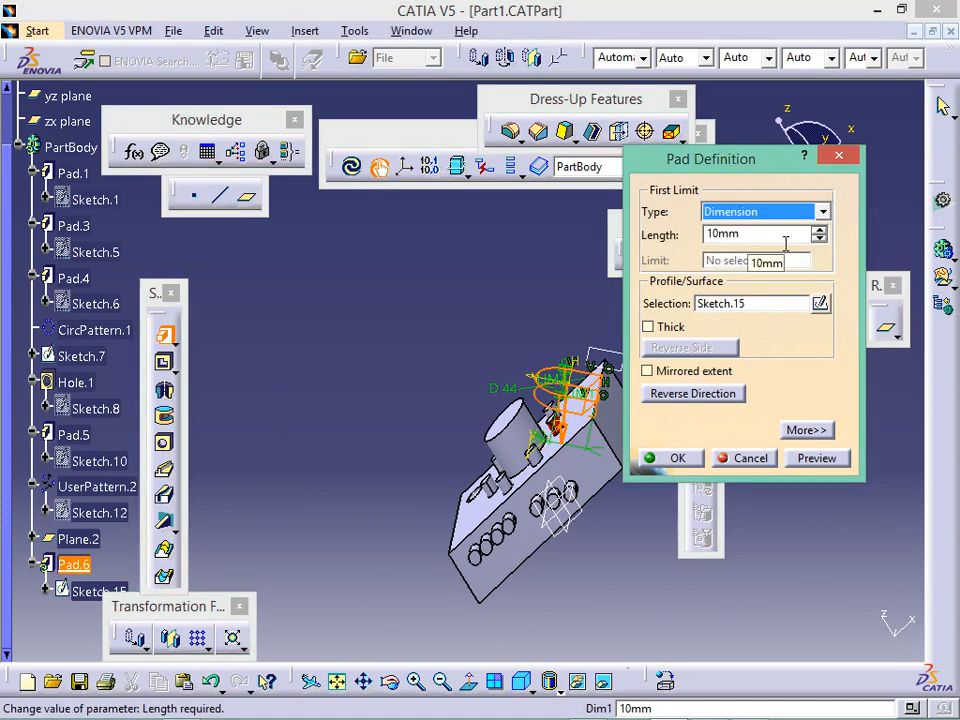
left_click_drag(780, 243, 633, 233)
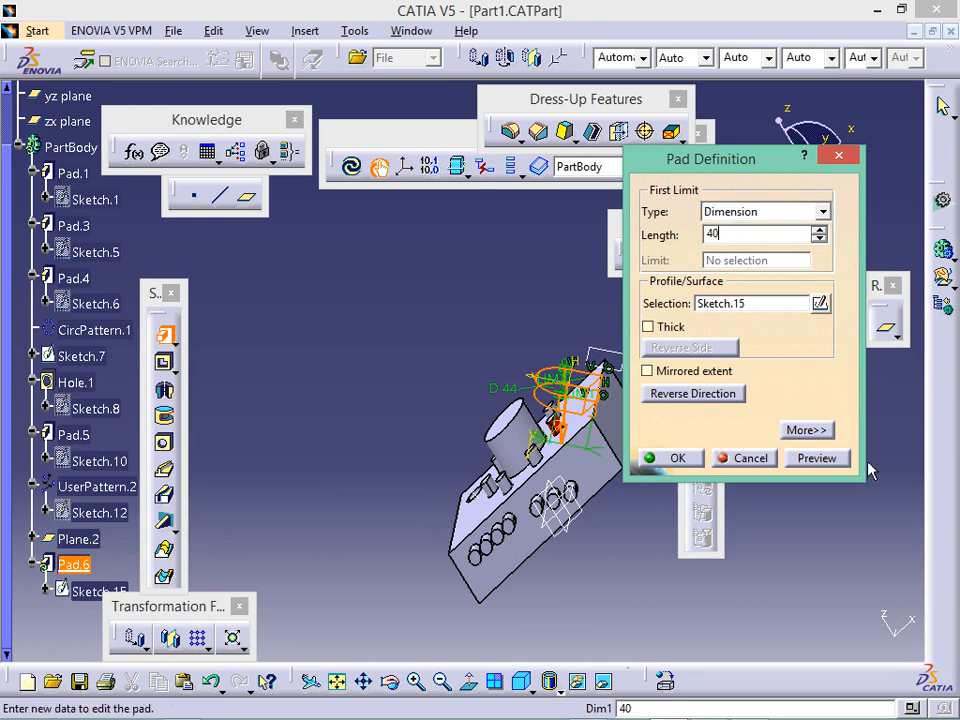
left_click(838, 459)
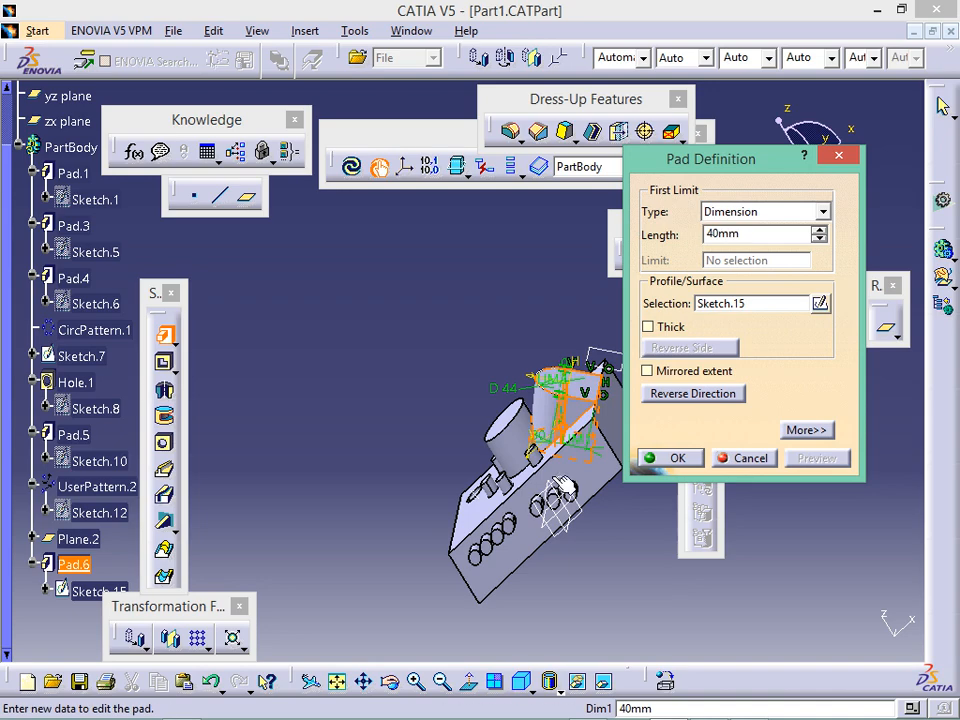
middle_click_drag(567, 487, 594, 458)
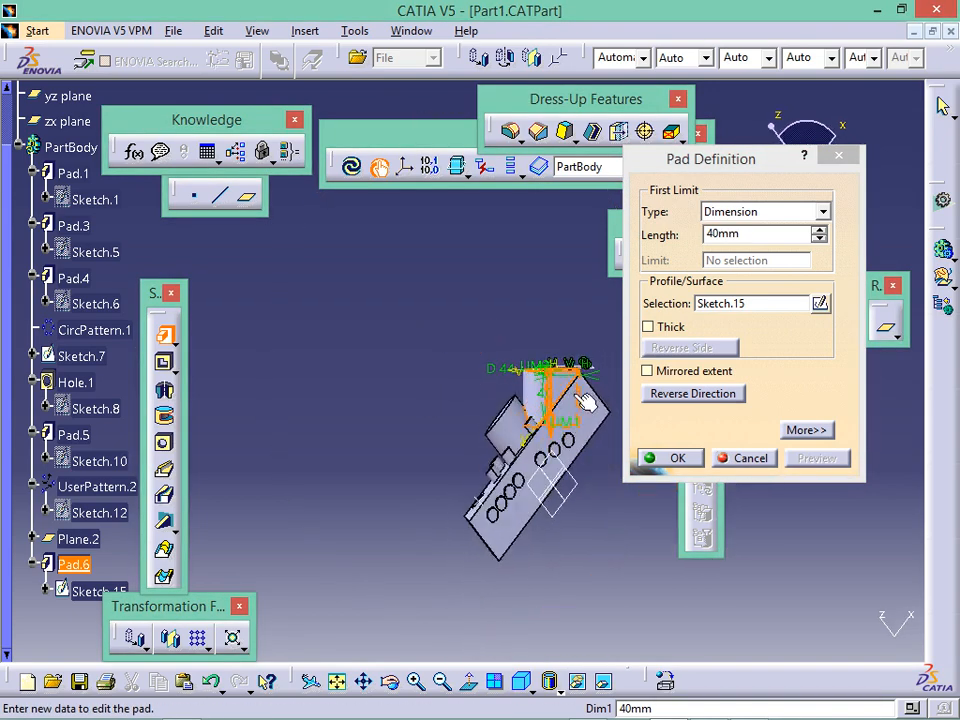
left_click(822, 212)
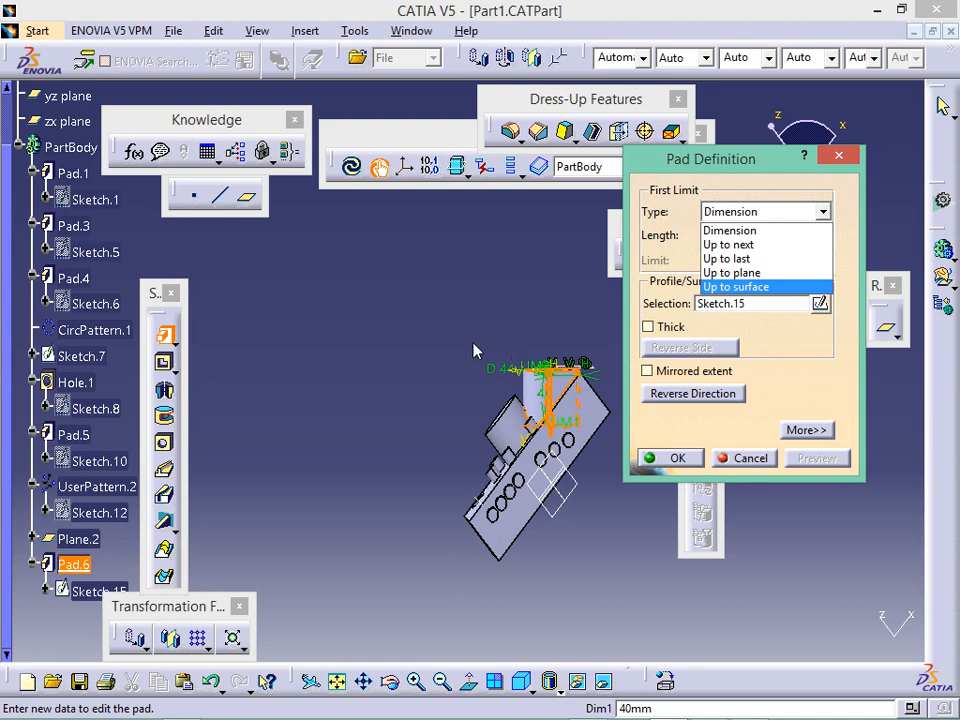
left_click(406, 290)
middle_click_drag(367, 339, 435, 392)
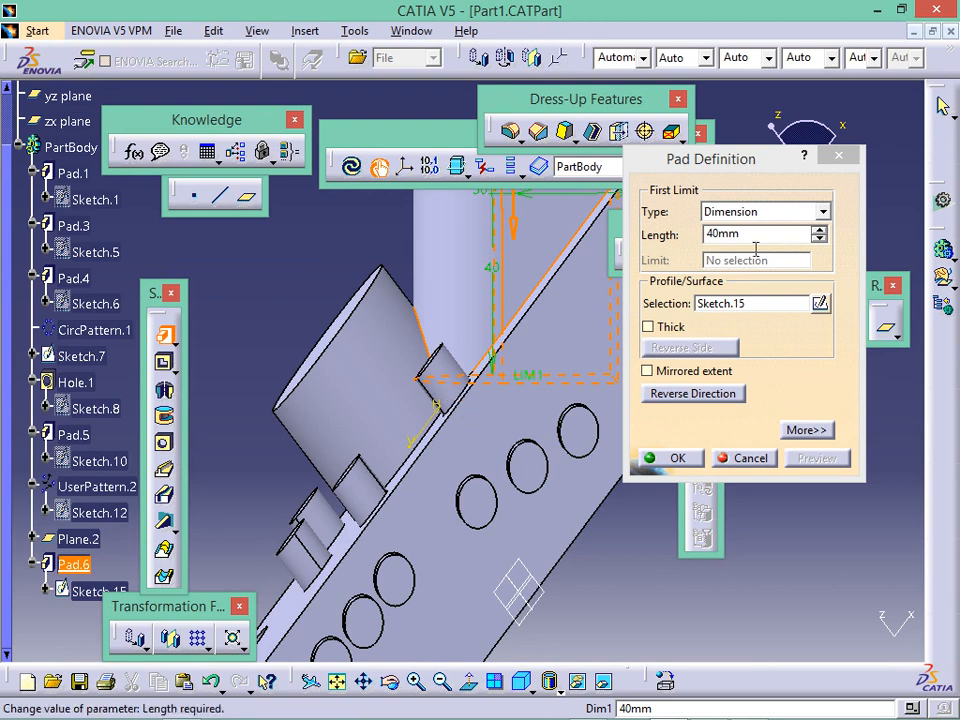
Set the pad's first limit type back to Up to next and inspect where it meets the box
left_click(822, 212)
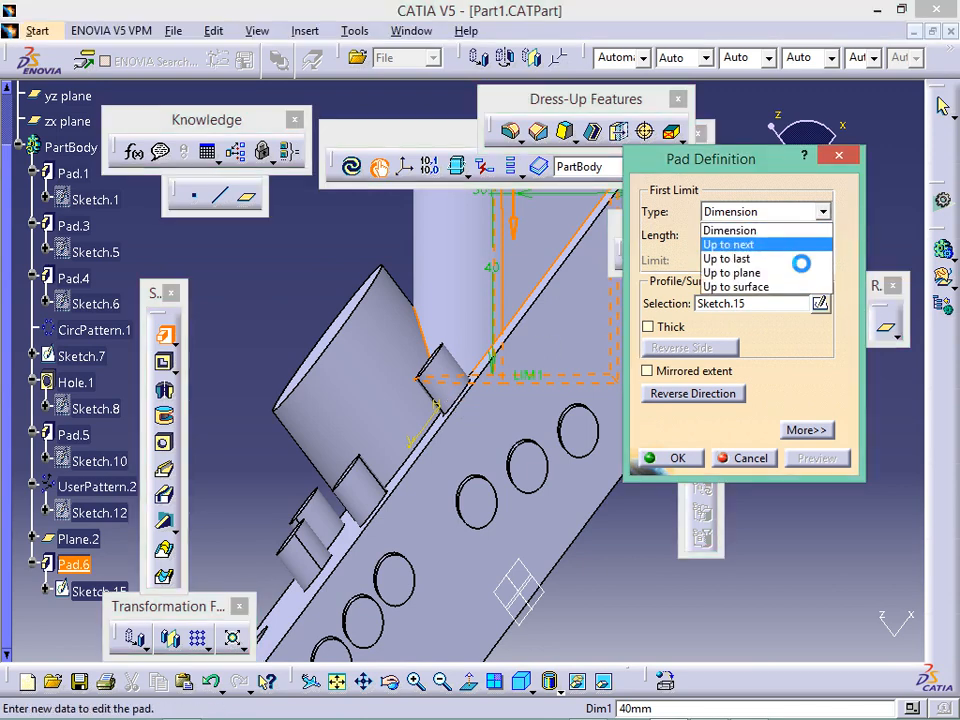
left_click(795, 243)
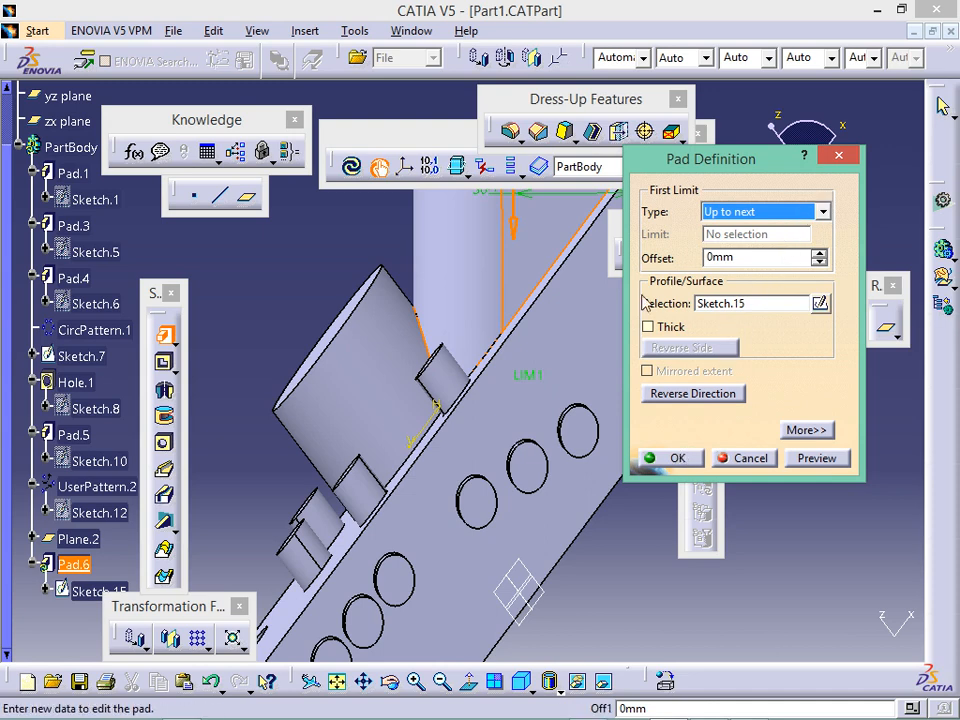
middle_click_drag(484, 452, 491, 306)
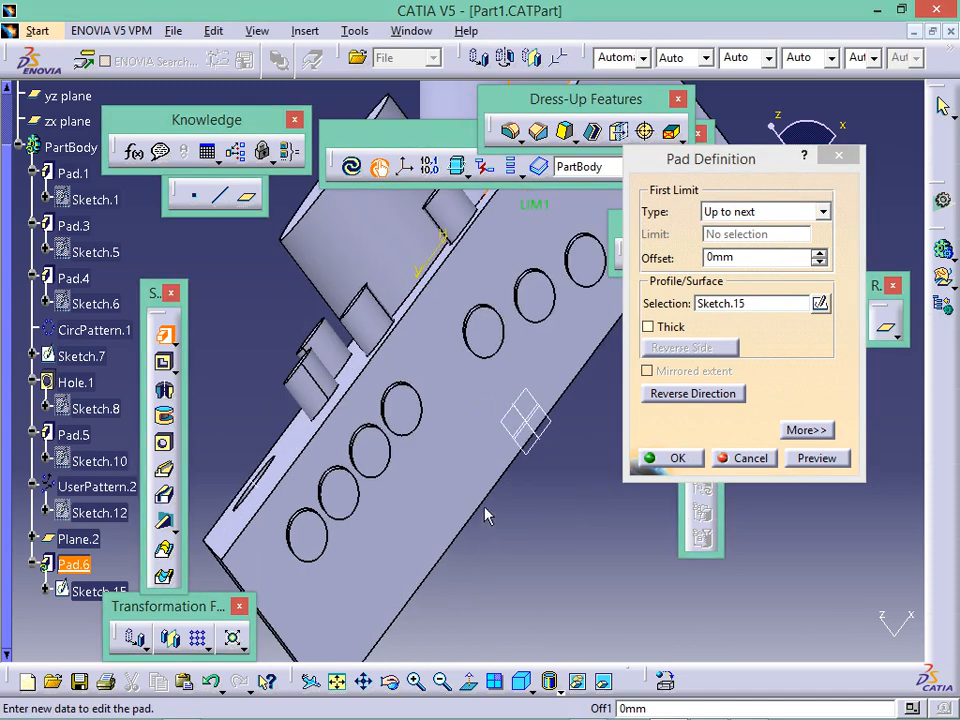
middle_click_drag(484, 516, 542, 306)
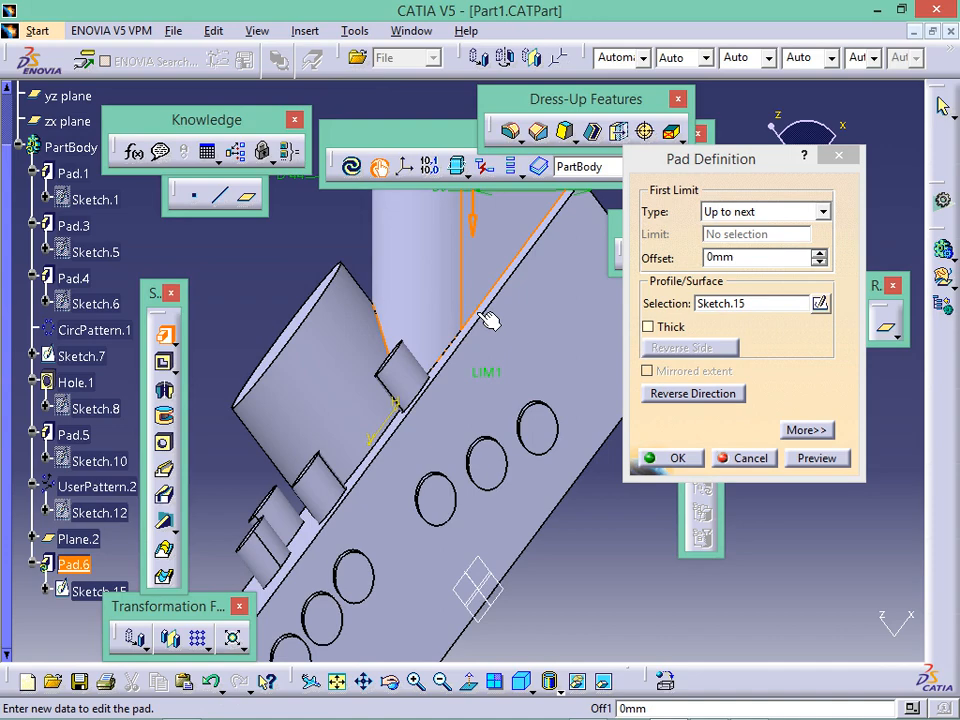
Try the Up to last limit type for the pad, then switch it back to Up to next
left_click(800, 218)
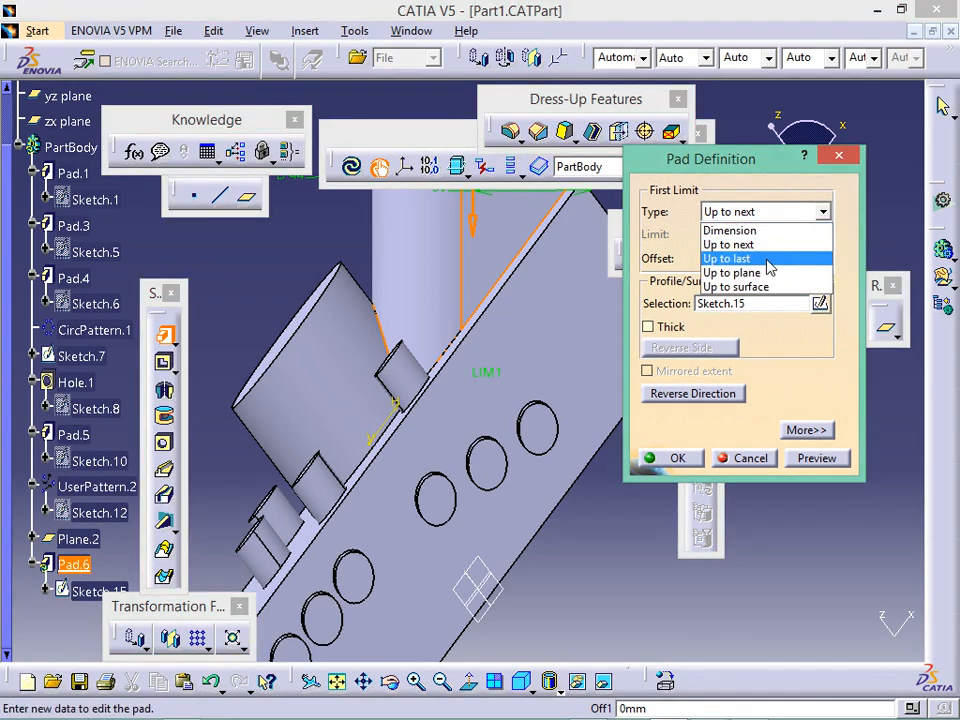
left_click(772, 258)
middle_click_drag(369, 414, 420, 549)
left_click(823, 215)
left_click(784, 249)
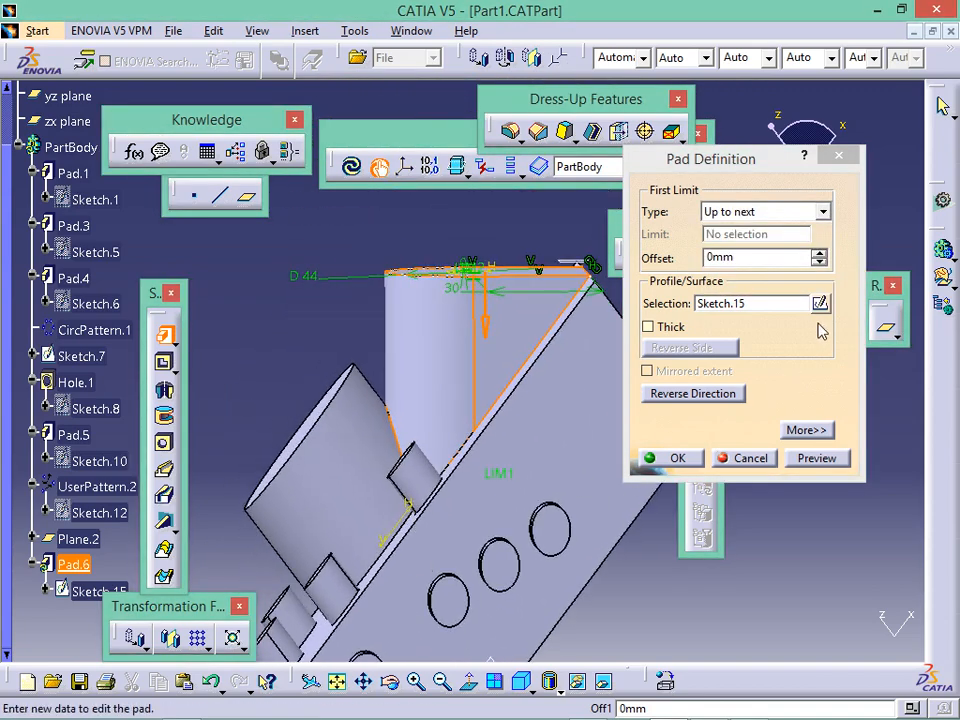
Try the Up to surface limit type for the pad without choosing a limiting face
left_click(829, 211)
left_click(735, 285)
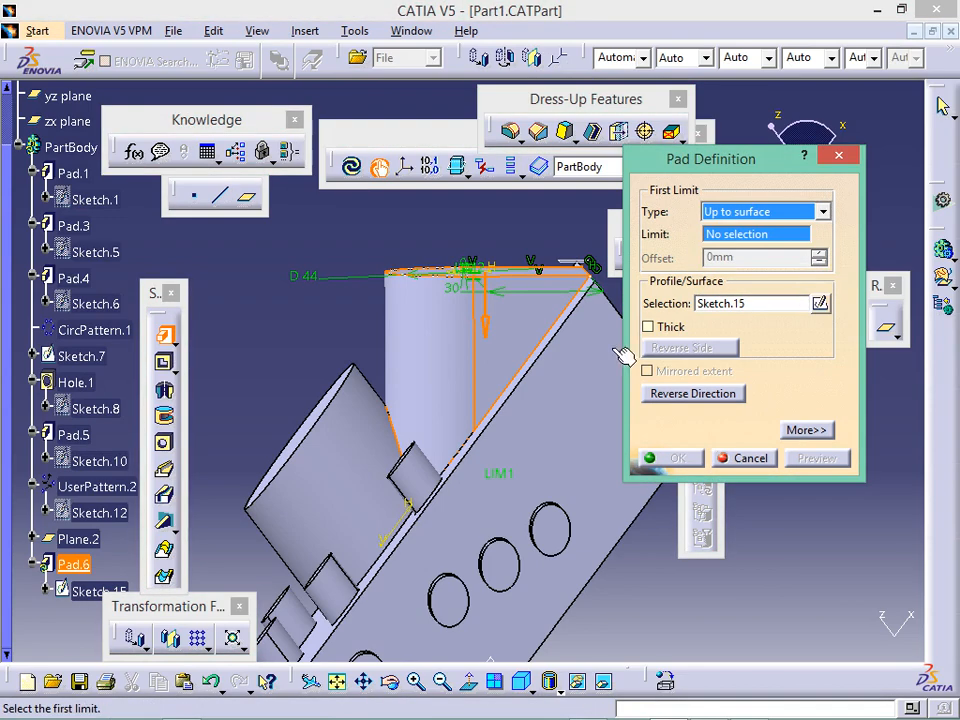
mouse_move(415, 527)
middle_mouse_down()
mouse_move(407, 553)
mouse_move(425, 506)
middle_mouse_up()
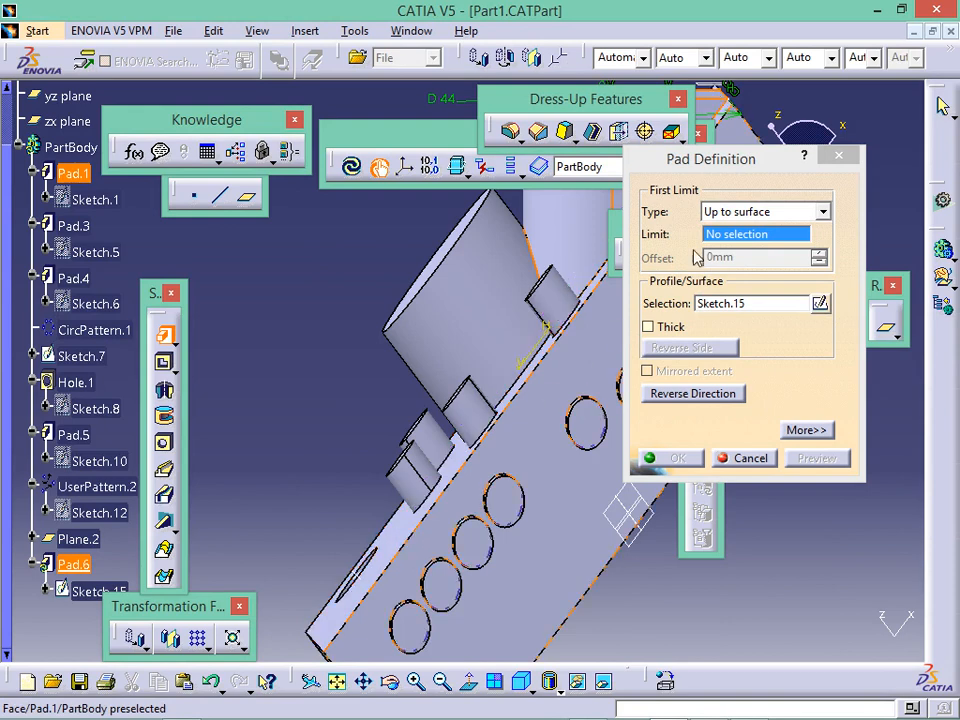
Create the pad with the Up to next limit type and inspect the finished boss
left_click(804, 216)
left_click(780, 244)
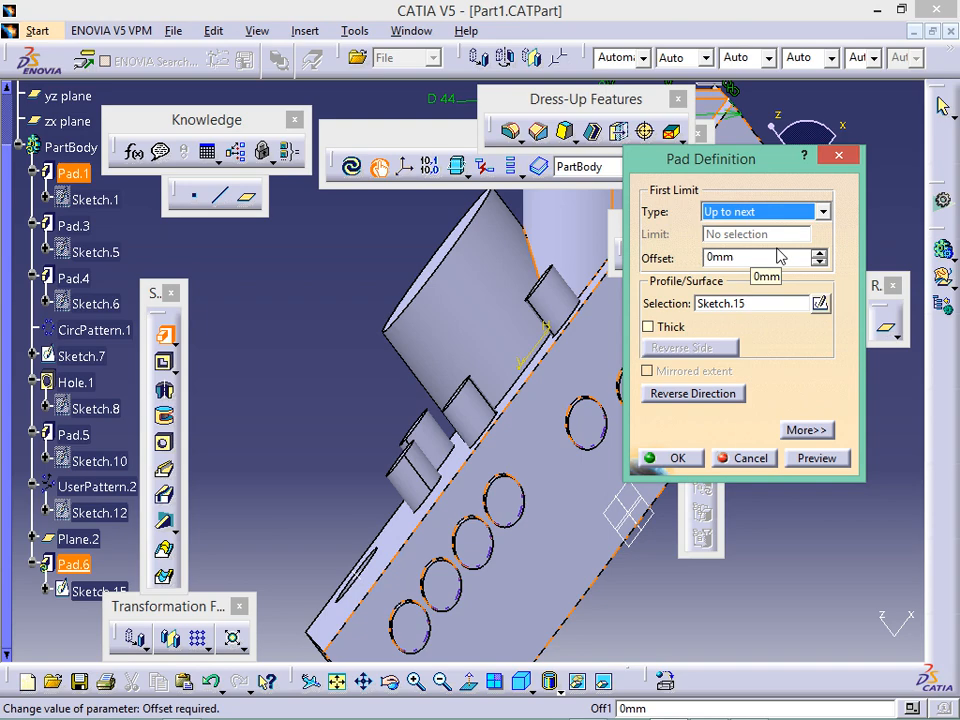
left_click(678, 464)
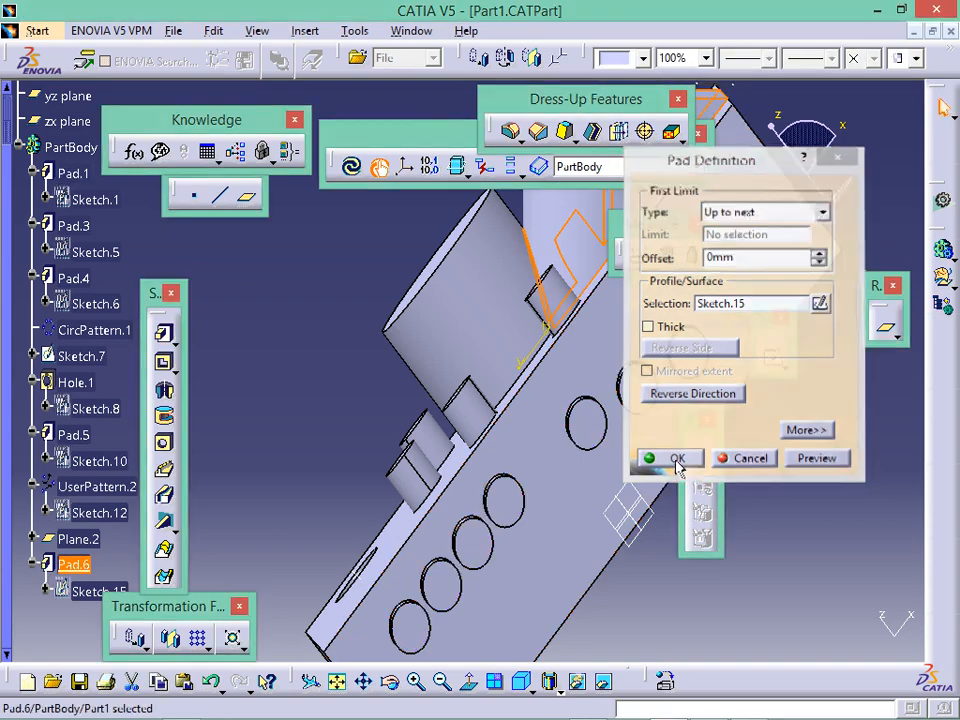
mouse_move(604, 362)
middle_mouse_down()
mouse_move(430, 508)
mouse_move(454, 467)
mouse_move(302, 634)
mouse_move(548, 503)
mouse_move(531, 360)
middle_mouse_up()
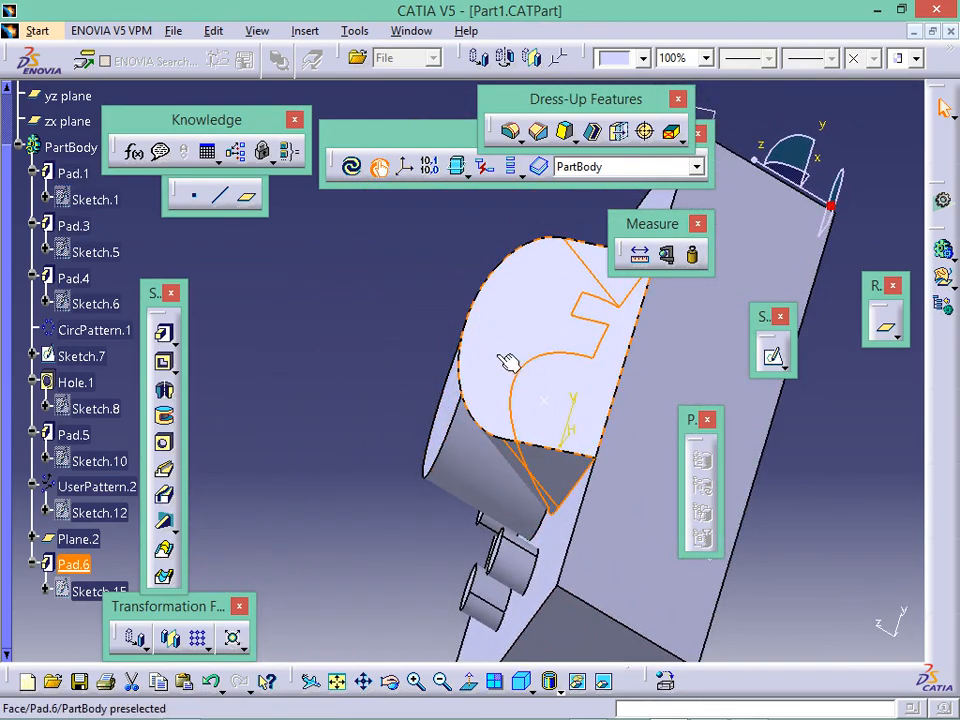
Examine the finished boss's flat top face, rounded side and the junction with the box from several angles
middle_click_drag(502, 424, 590, 335)
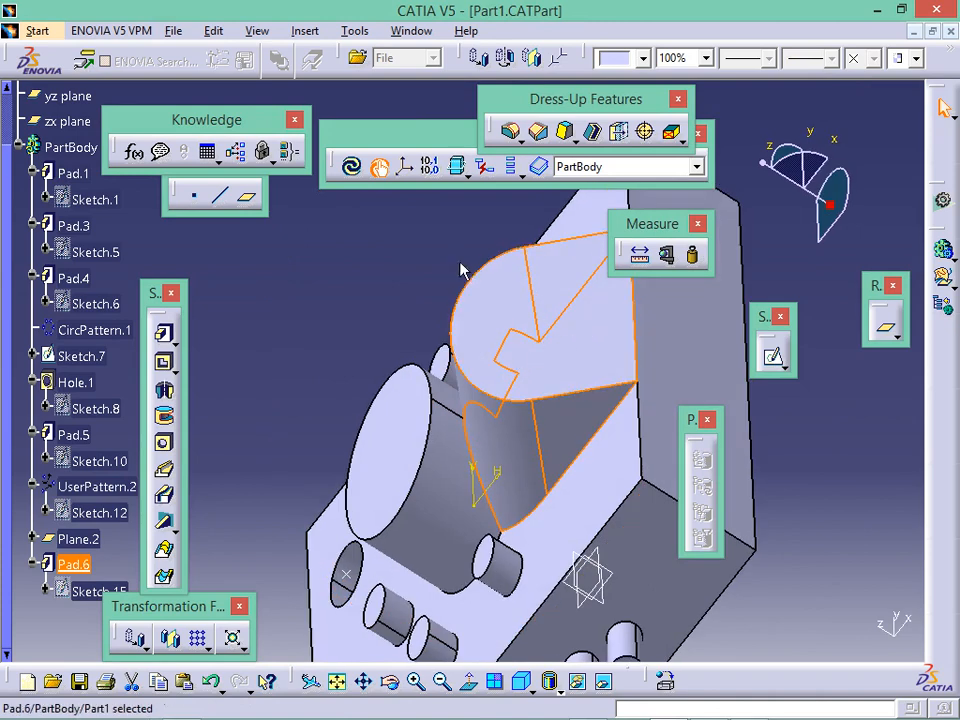
left_click(507, 308)
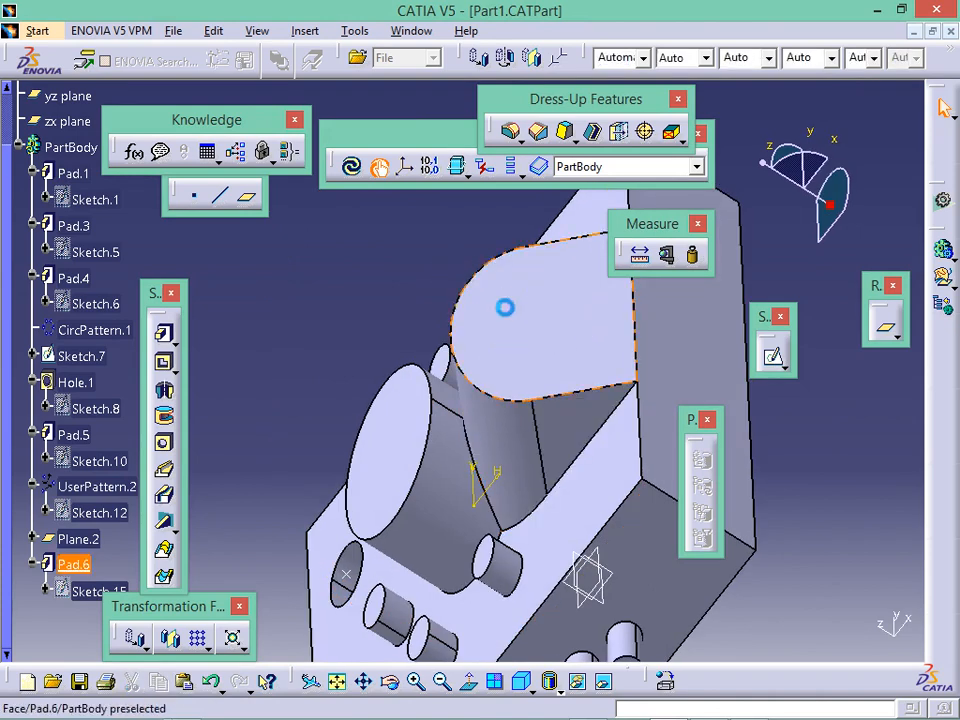
middle_click_drag(510, 336, 480, 467)
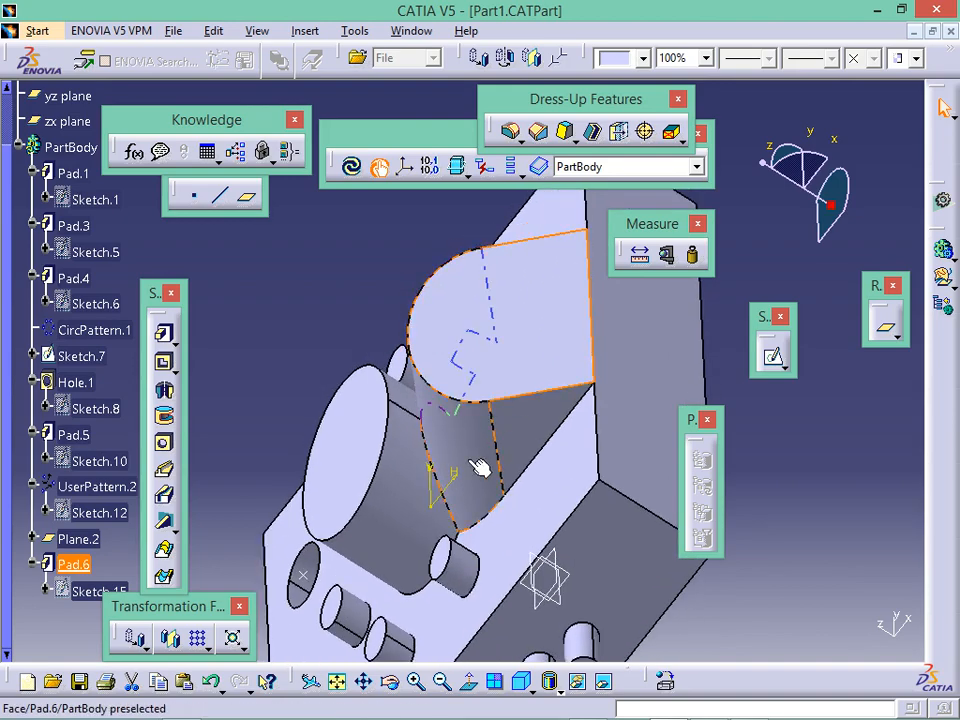
double_click(468, 466)
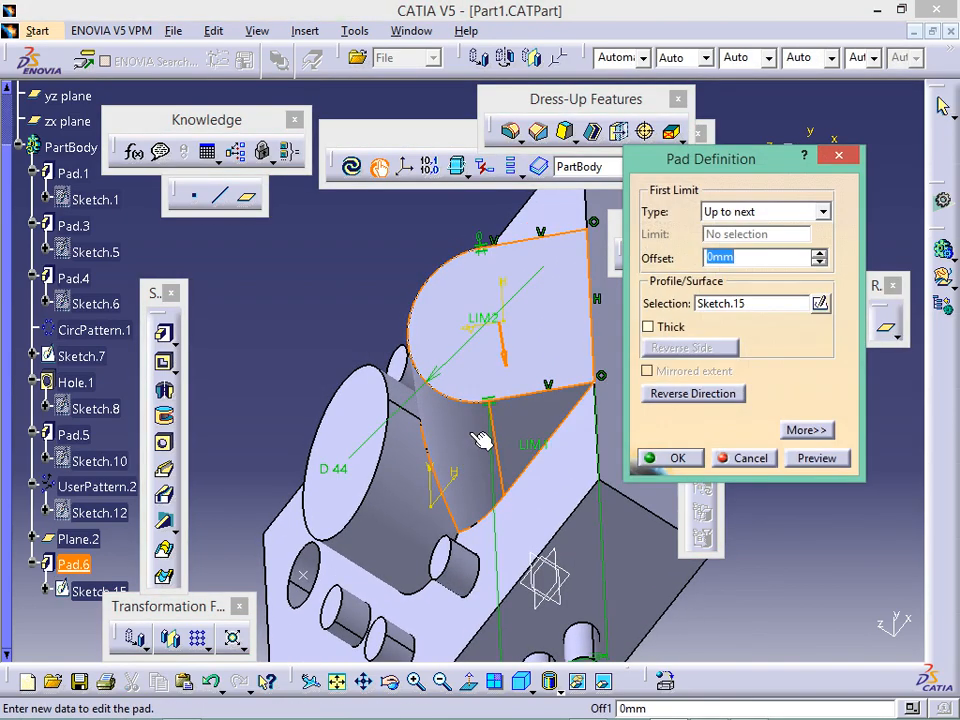
key("Escape")
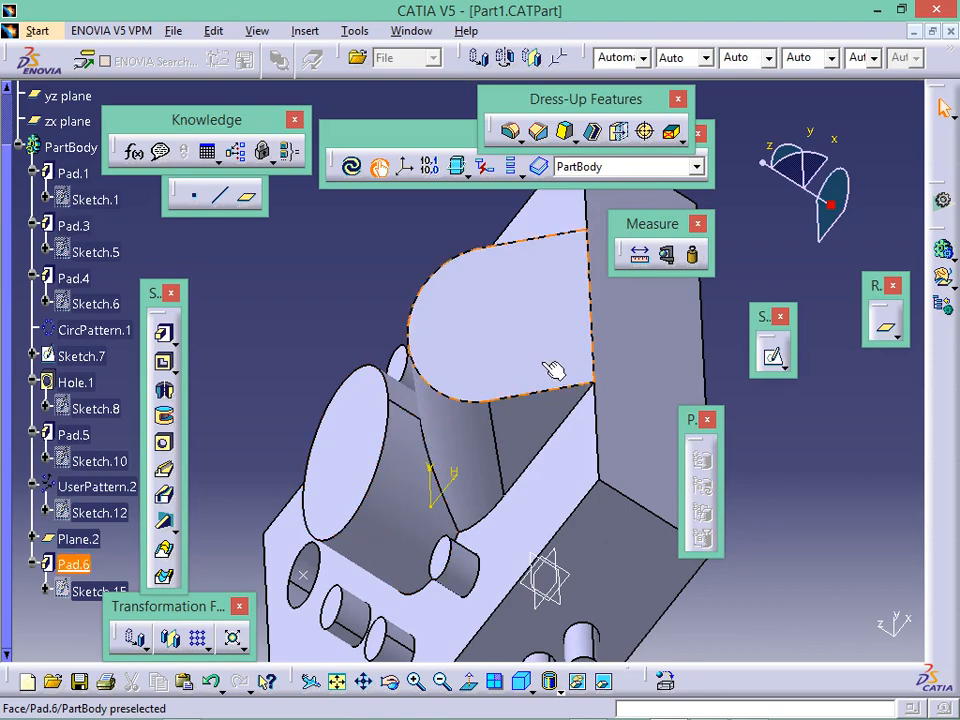
middle_click_drag(548, 374, 537, 294)
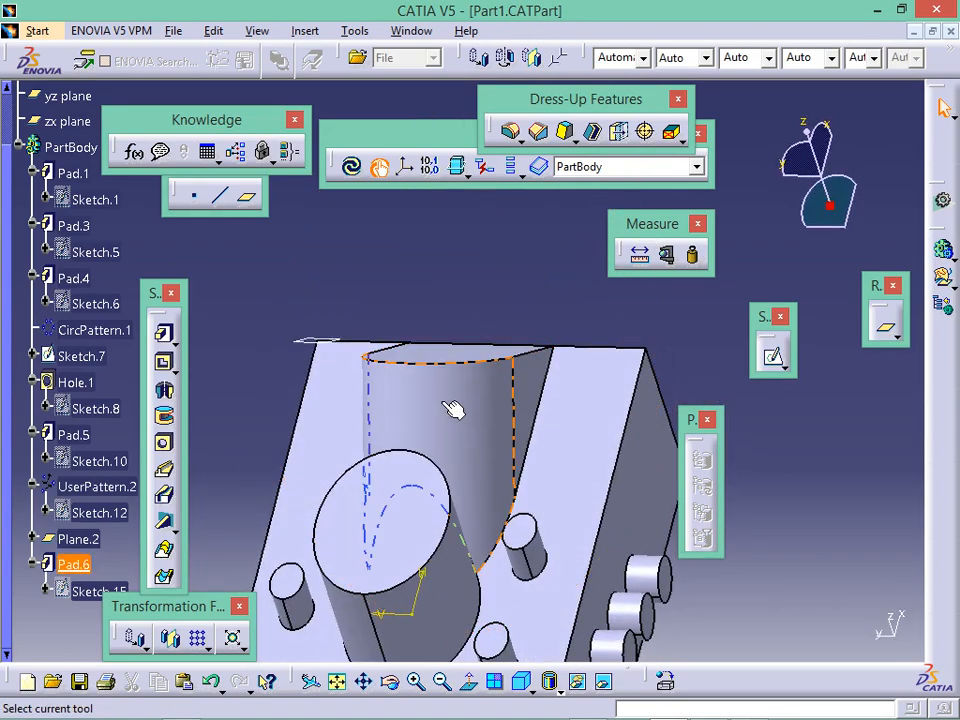
middle_click_drag(450, 407, 450, 377)
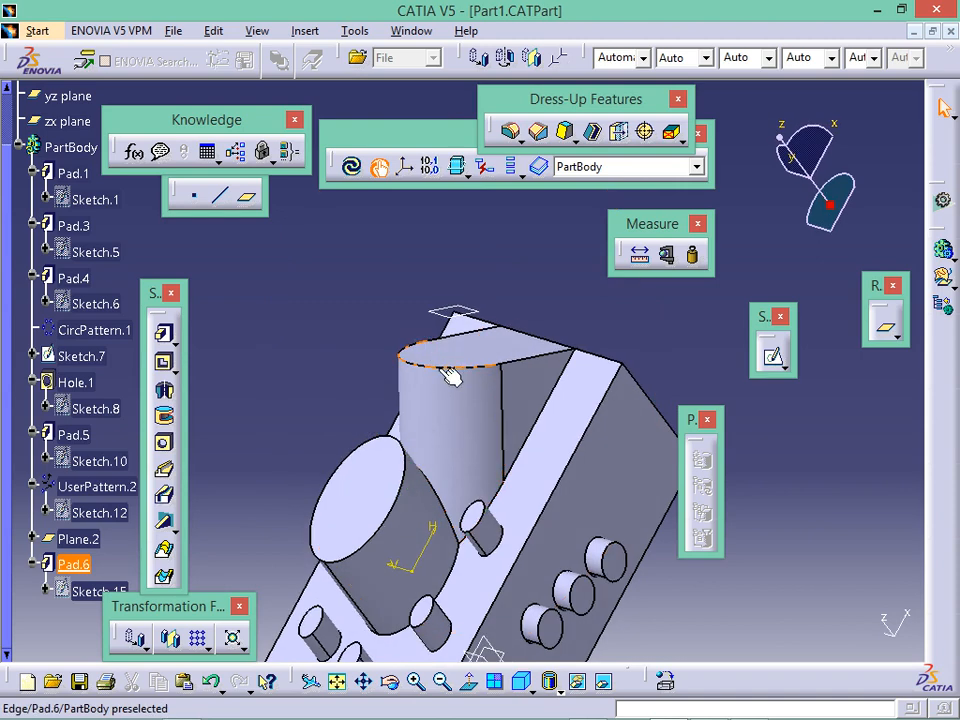
middle_click_drag(452, 378, 455, 233)
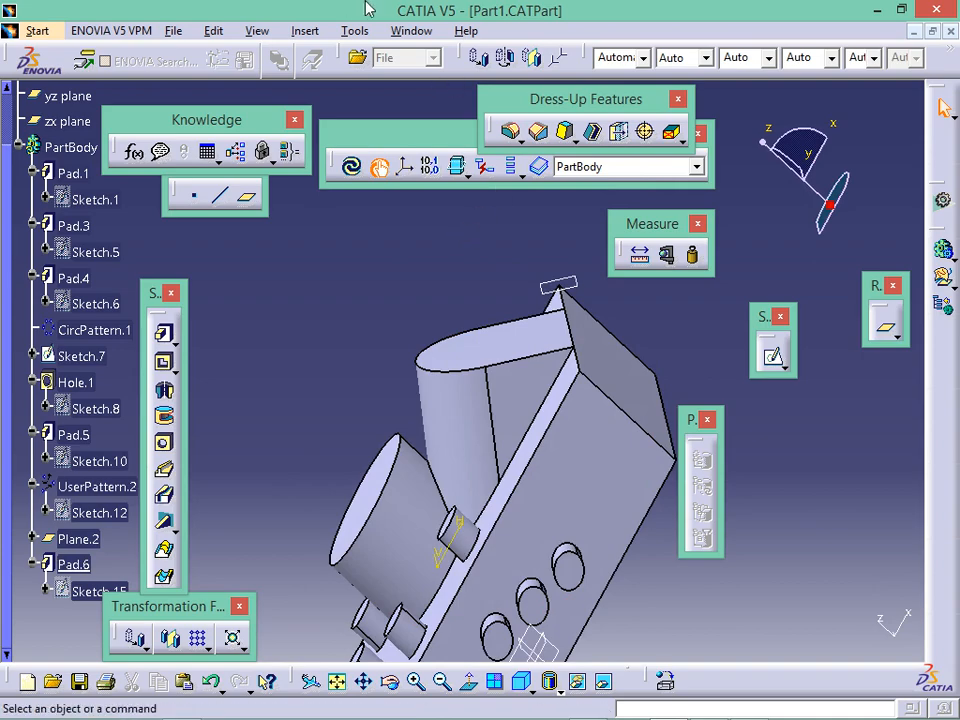
left_click(884, 333)
left_click(885, 333)
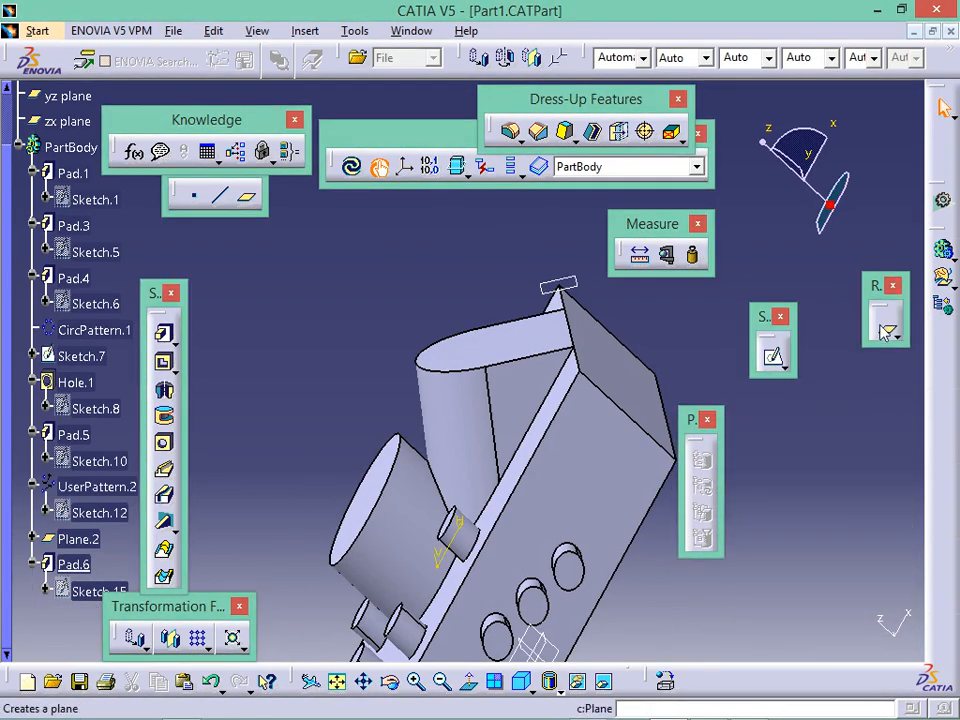
left_click(884, 333)
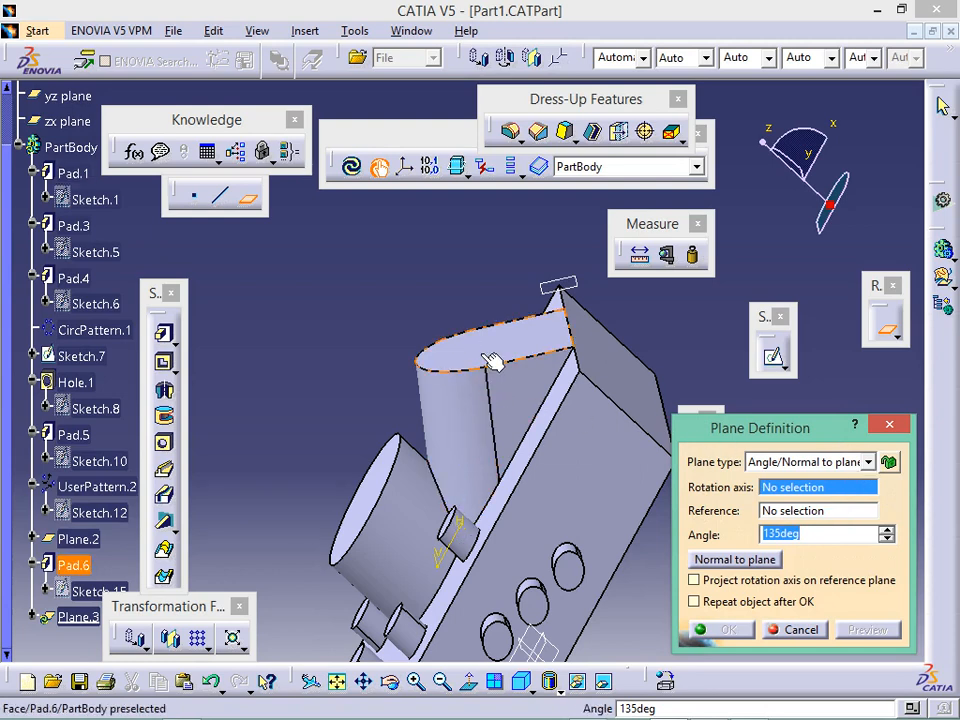
left_click(490, 362)
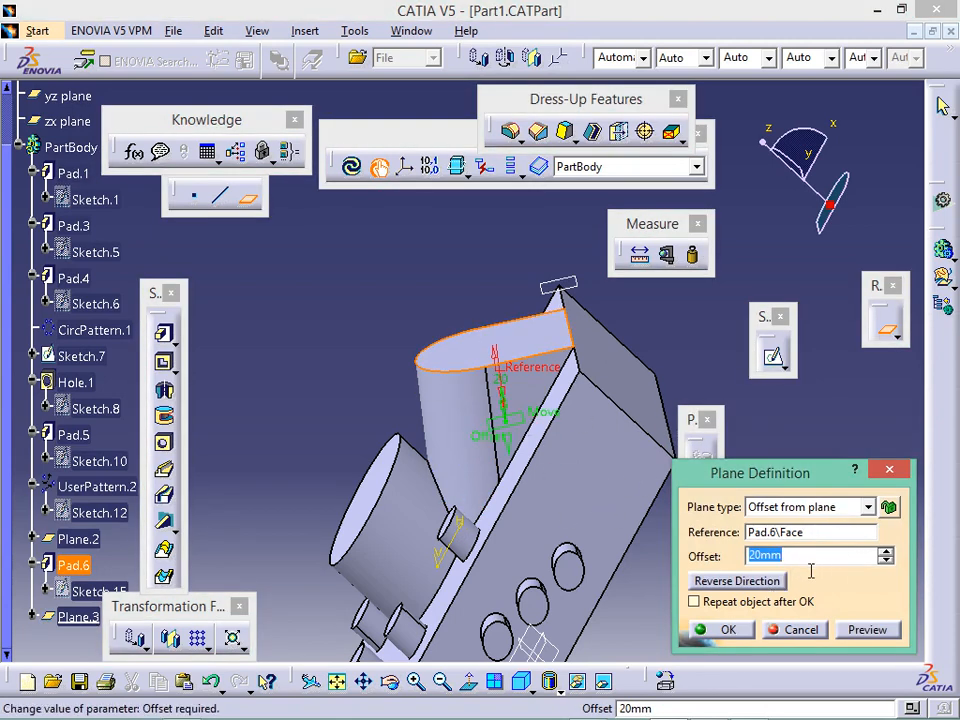
left_click(785, 630)
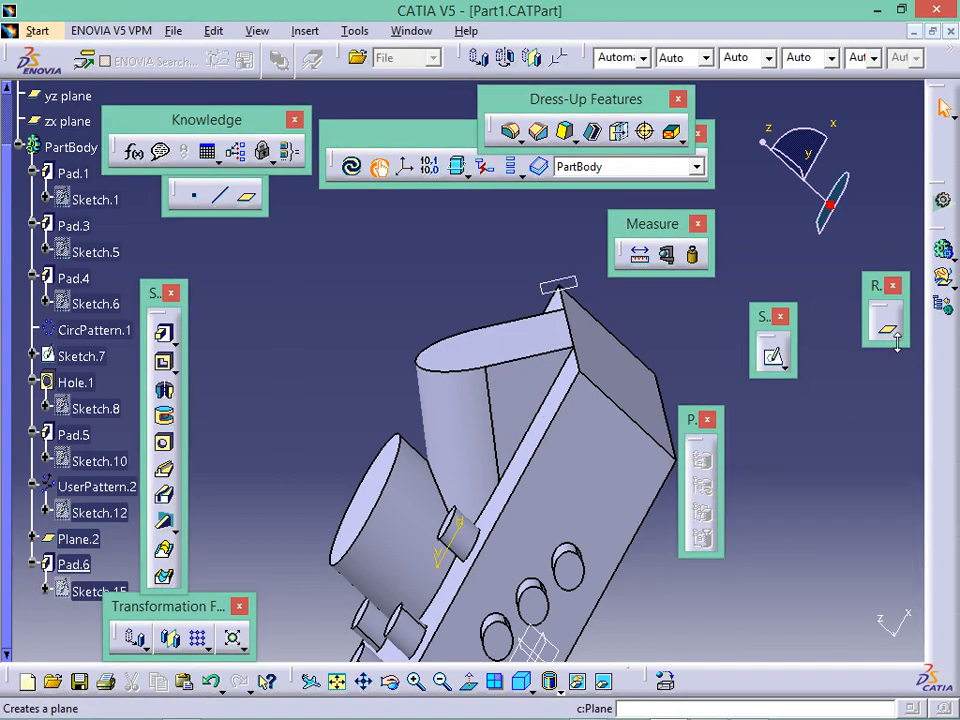
Create an Angle/Normal to plane reference plane at 90° to the boss's flat top face, rotated about that face's straight edge at the box
left_click(247, 195)
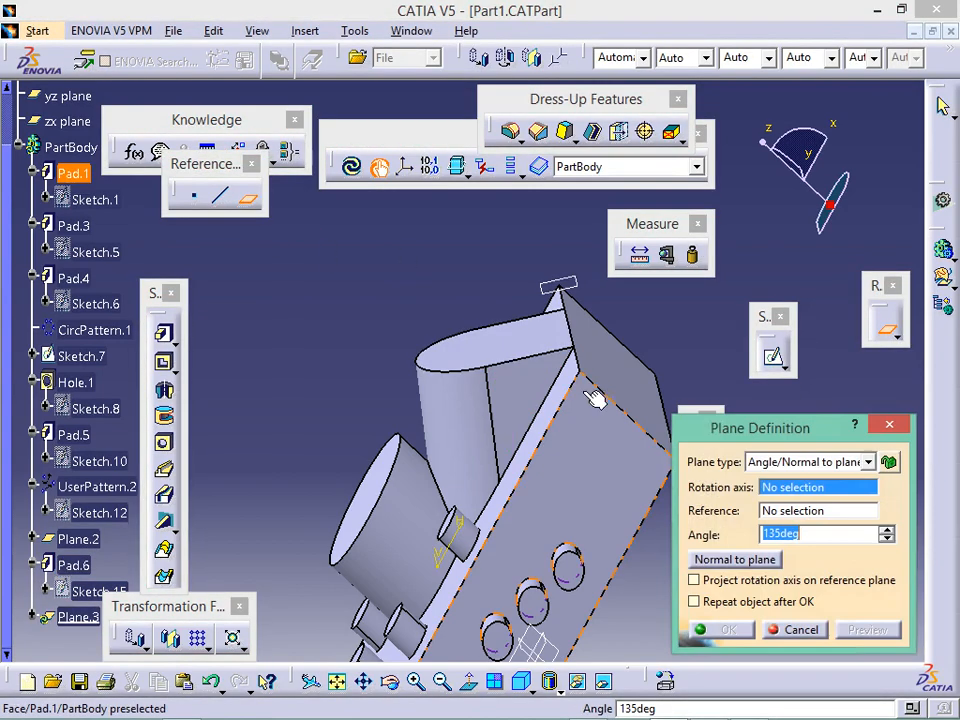
left_click(541, 357)
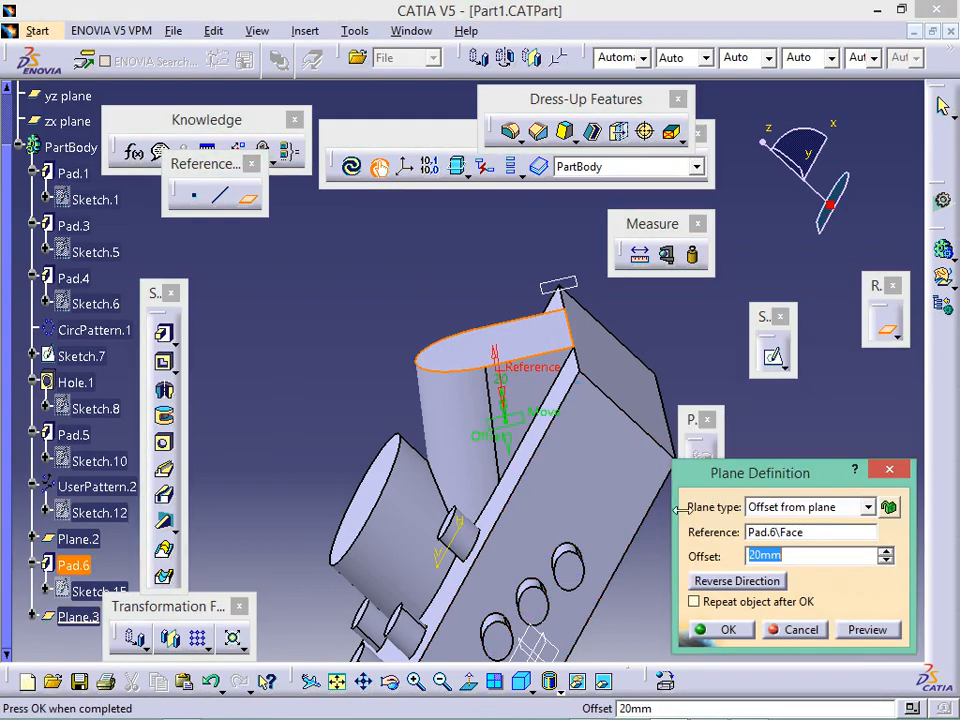
left_click(866, 507)
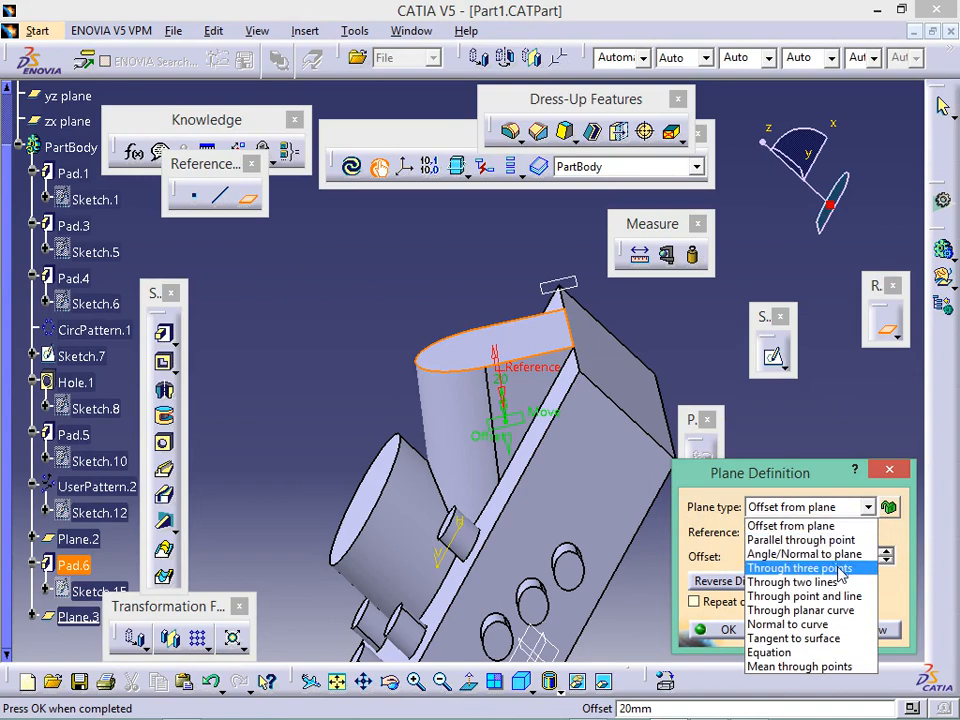
left_click(778, 553)
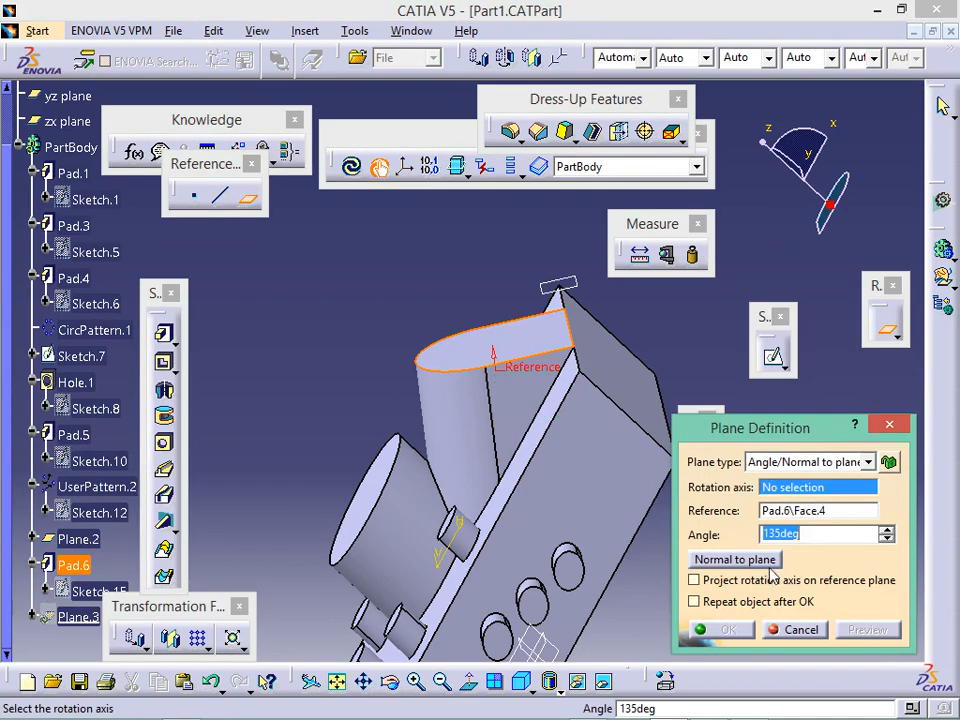
left_click(722, 560)
left_click(530, 430)
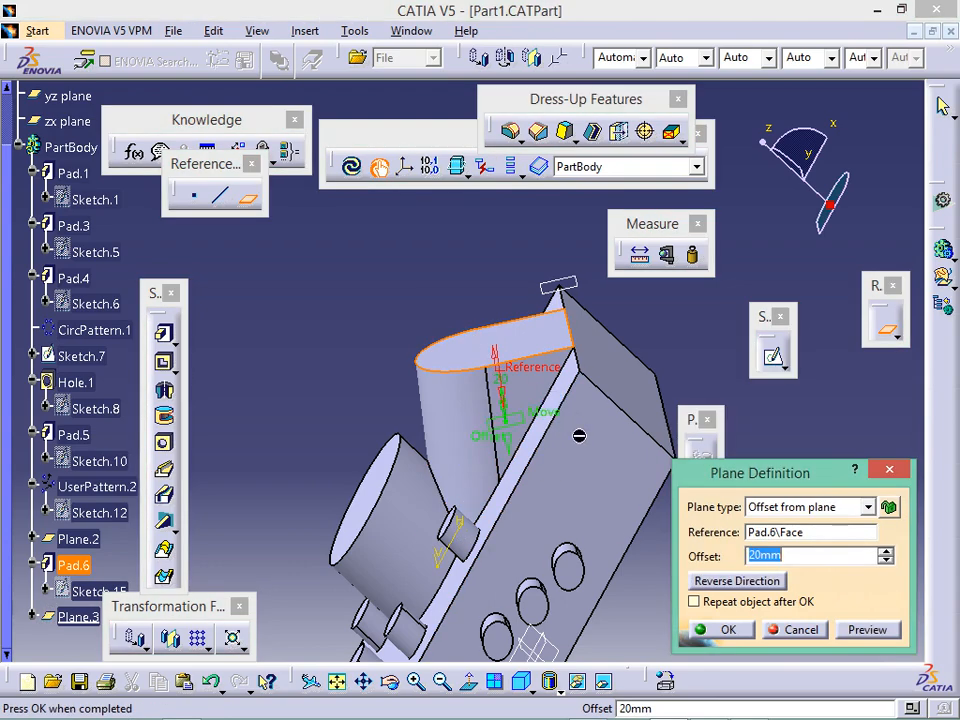
left_click(771, 582)
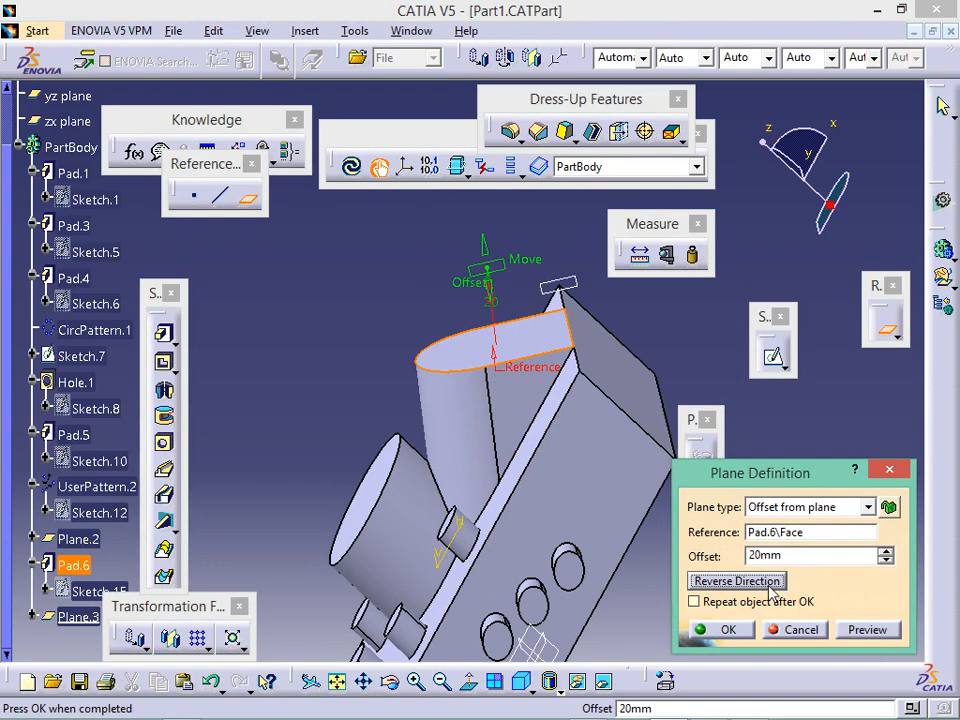
left_click(868, 507)
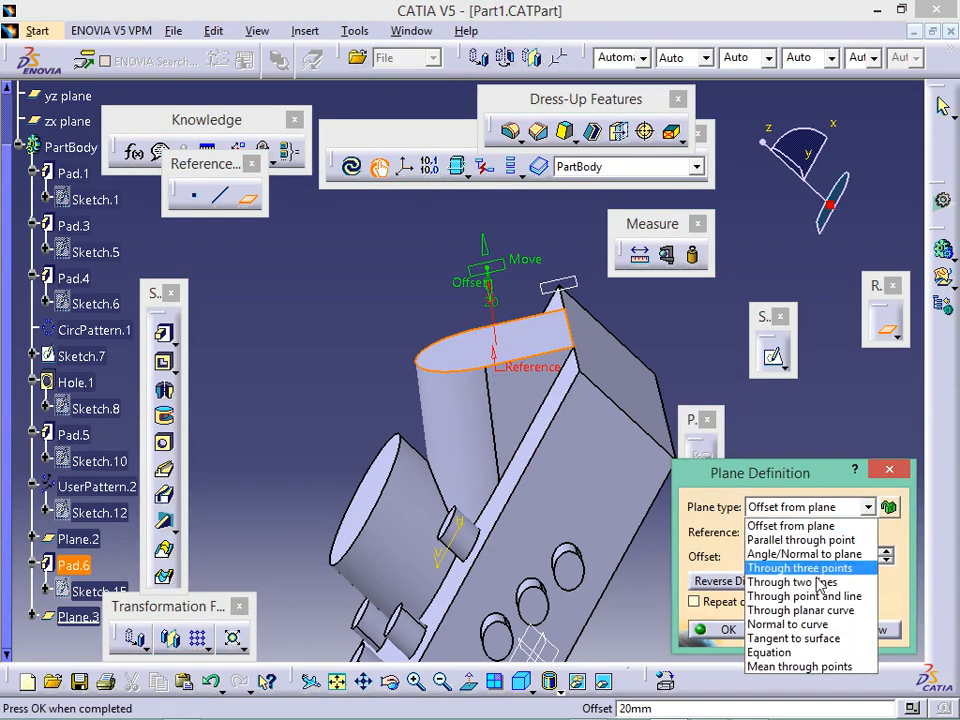
left_click(805, 554)
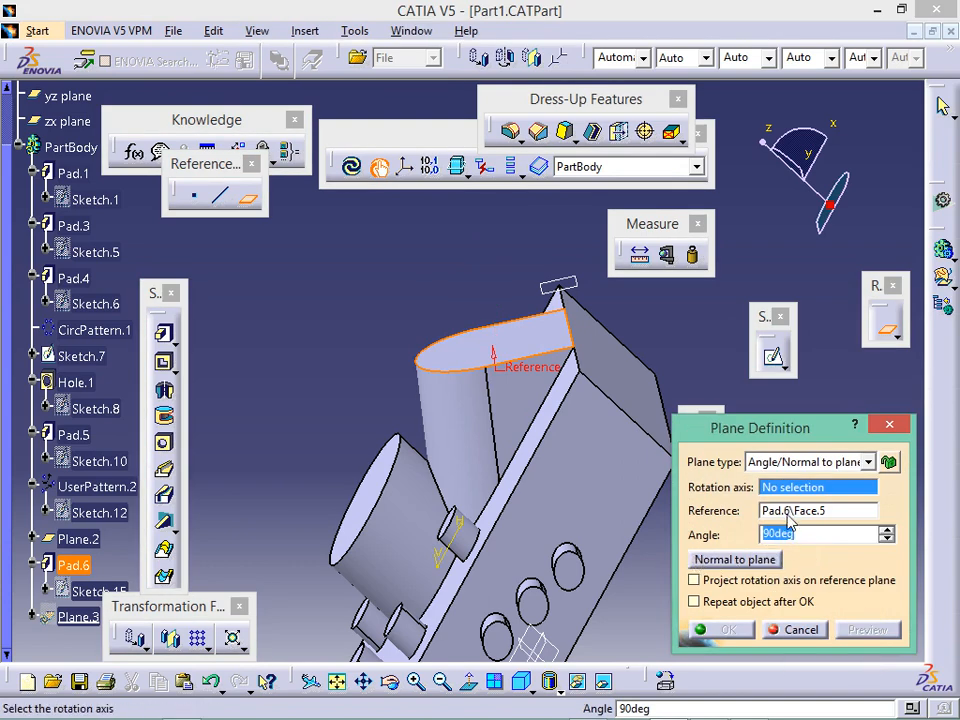
left_click(573, 330)
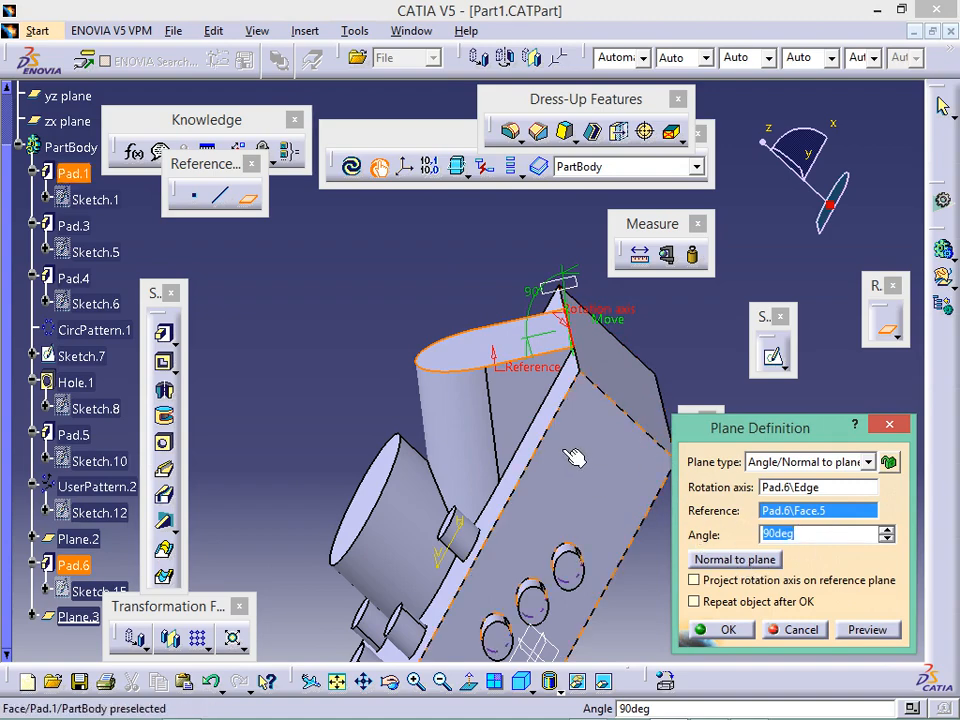
mouse_move(572, 455)
middle_mouse_down()
mouse_move(454, 495)
mouse_move(488, 518)
mouse_move(574, 454)
middle_mouse_up()
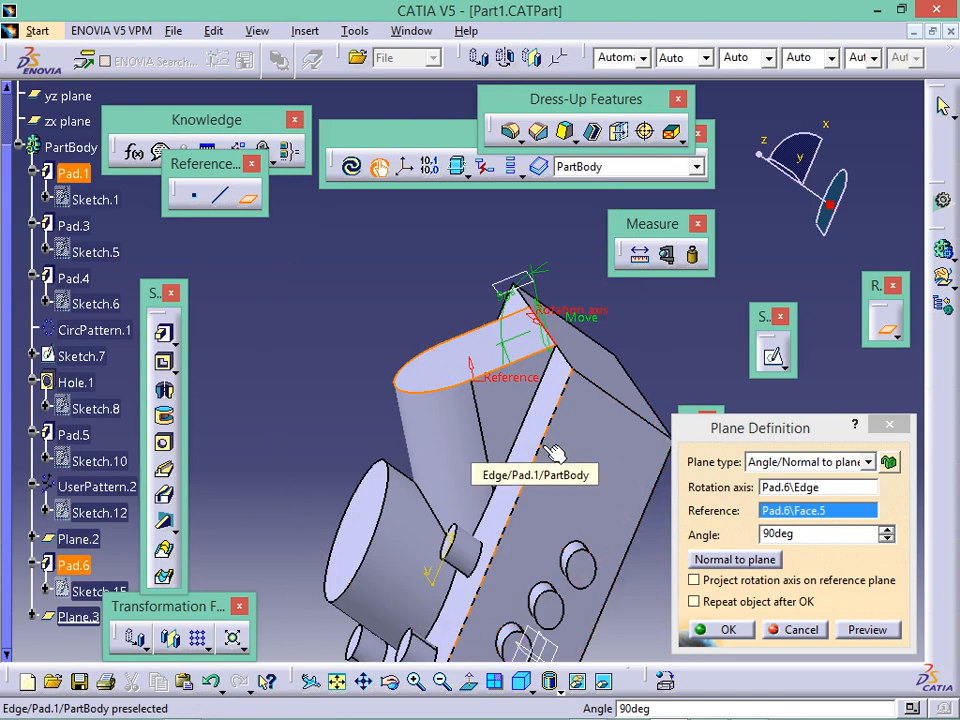
left_click(727, 630)
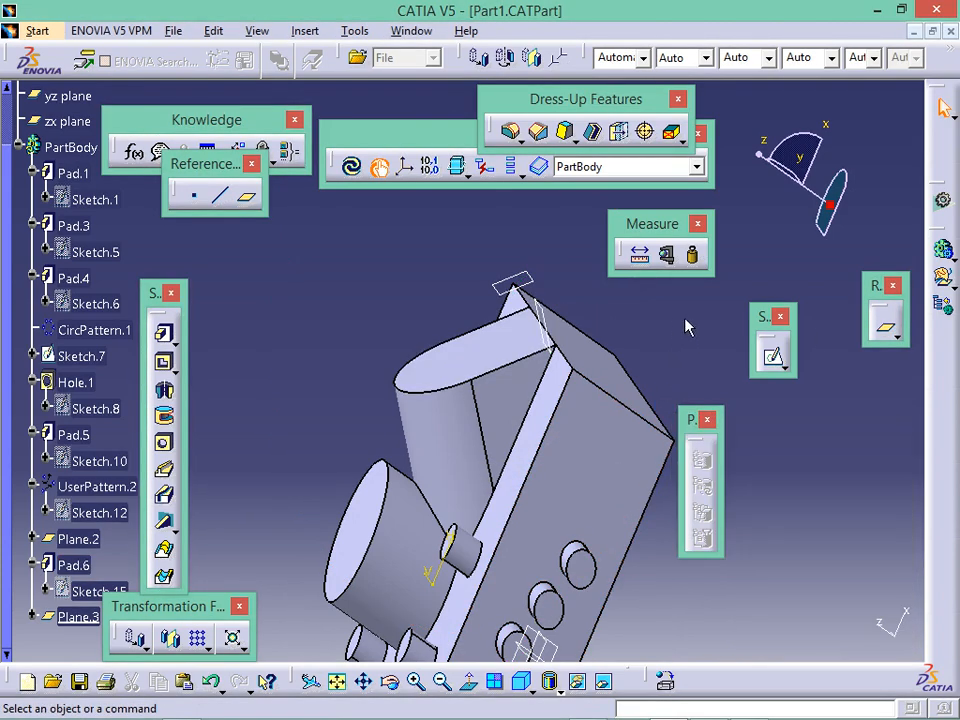
Create a plane offset 52 mm from the new normal plane, reversed toward the boss's rounded end
left_click(247, 196)
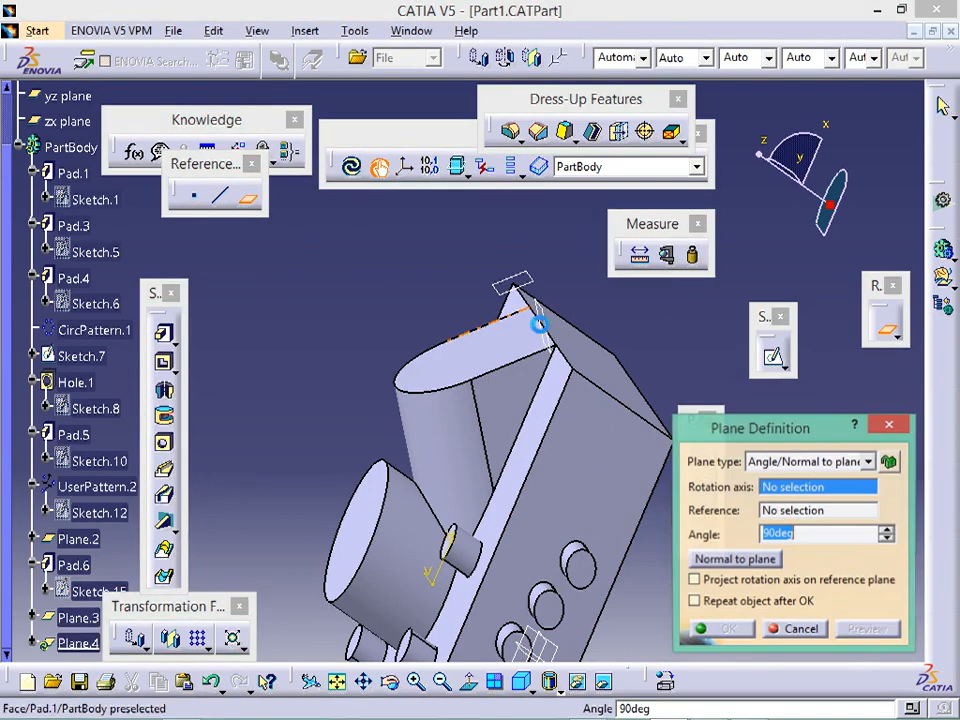
left_click(557, 326)
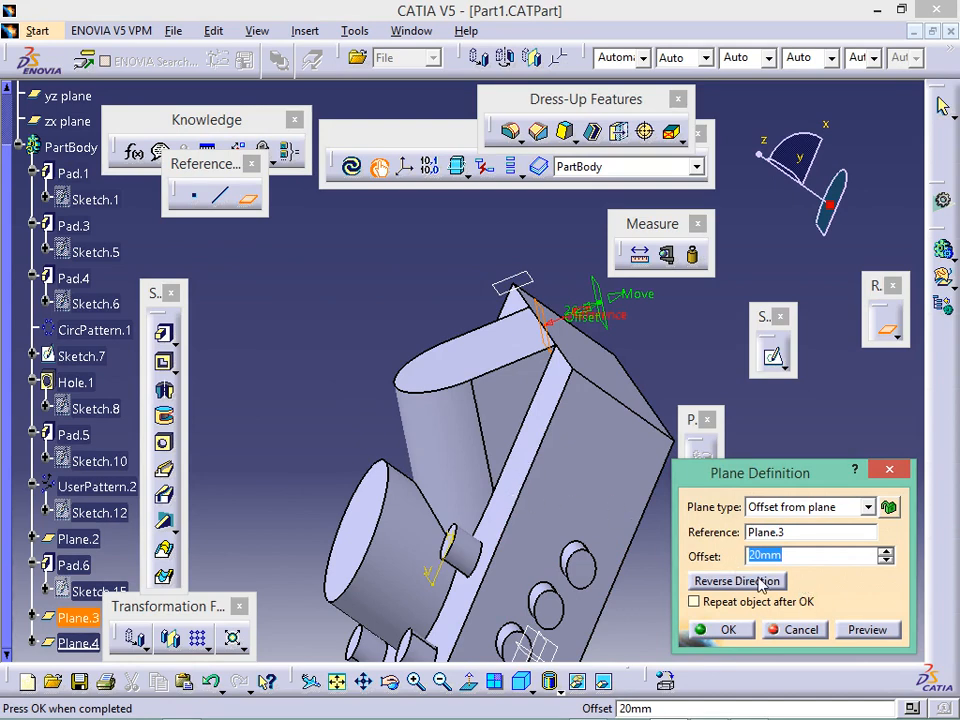
type("52")
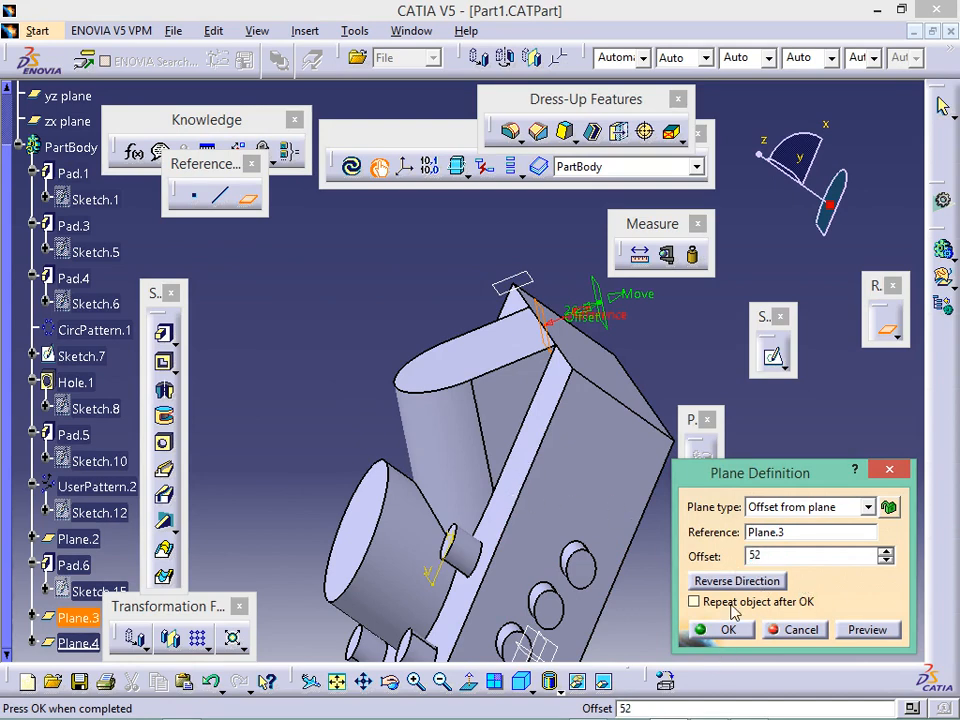
left_click(724, 580)
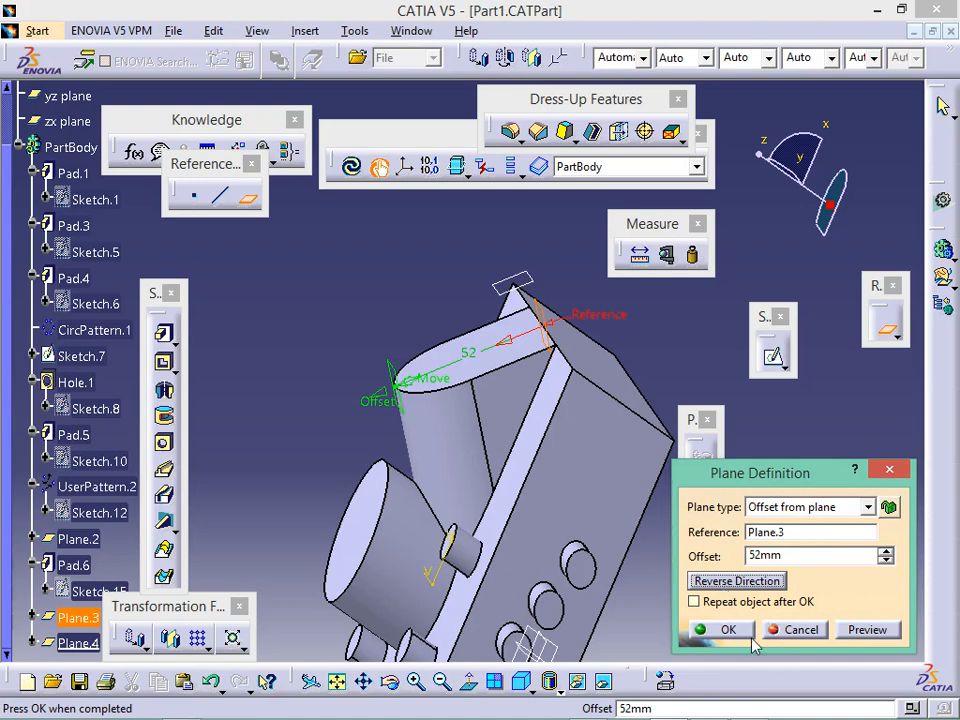
left_click(728, 630)
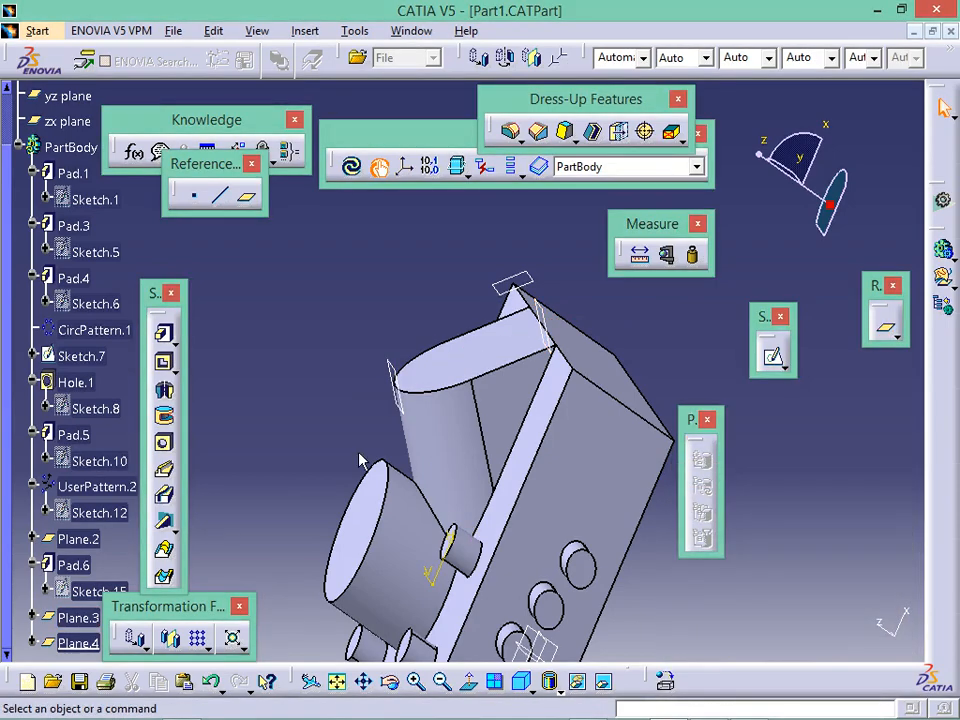
Sketch a circle with a radius of about 3.8 mm on the offset plane, in front of the boss's rounded side
middle_click_drag(364, 461, 502, 415)
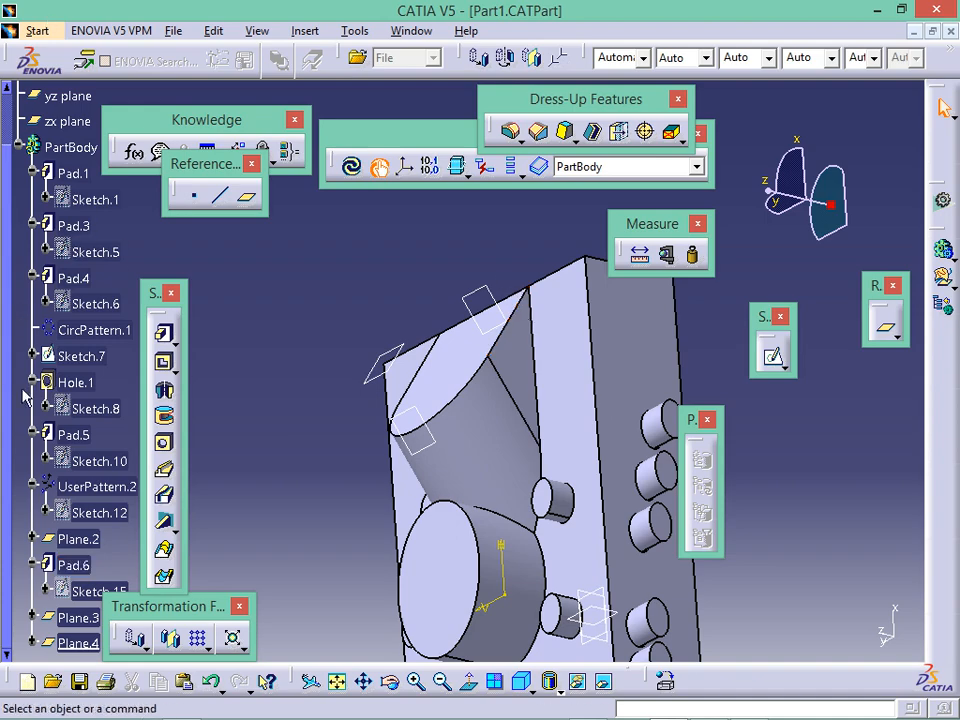
left_click(412, 424)
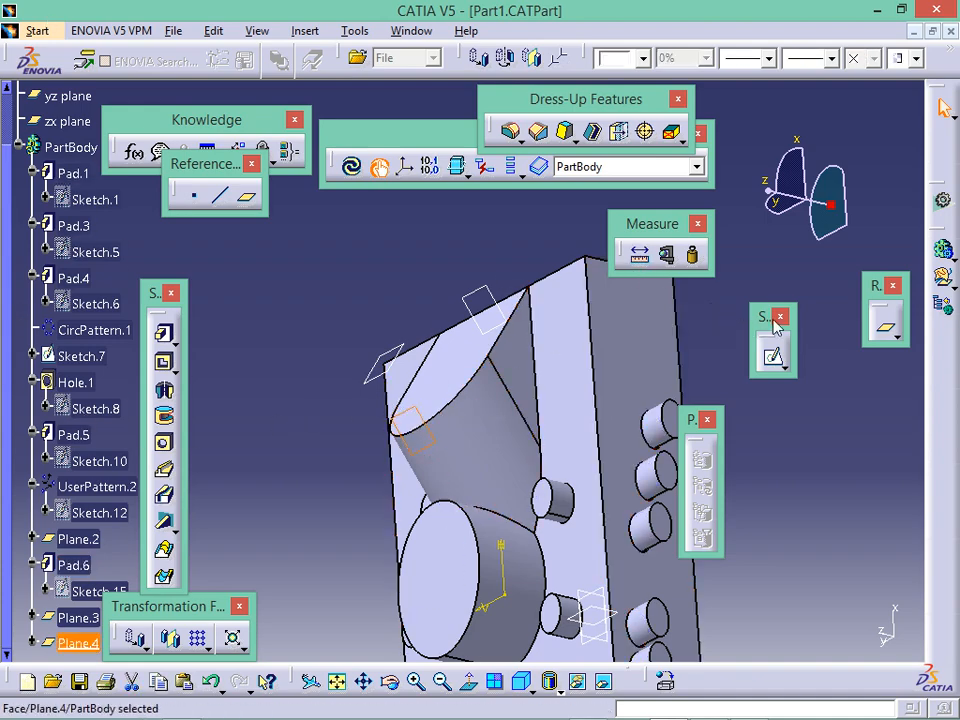
left_click(776, 360)
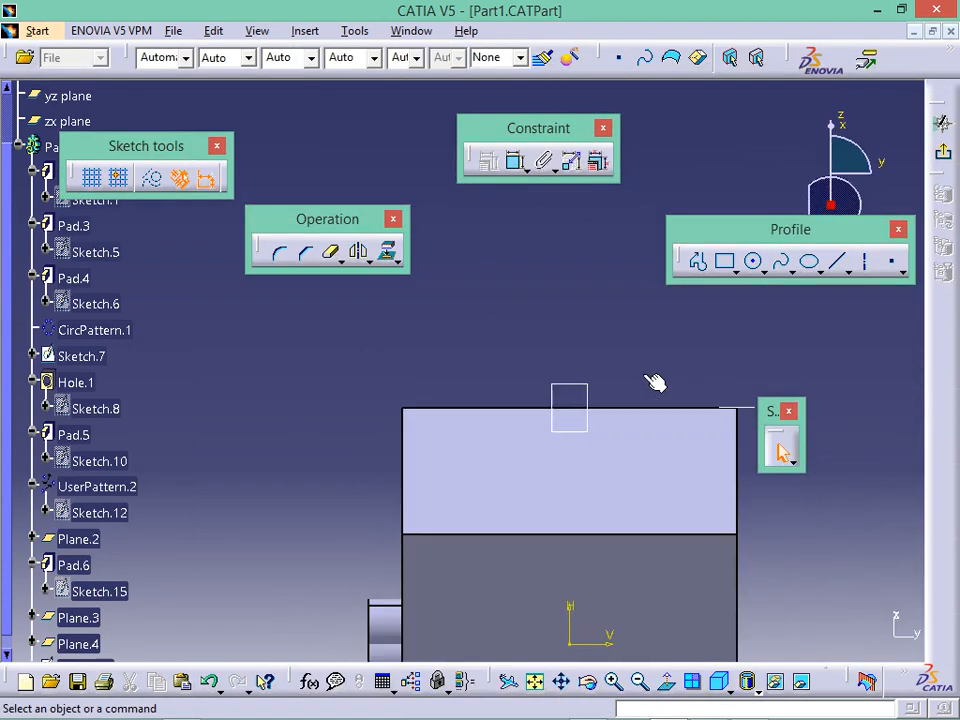
left_click(667, 681)
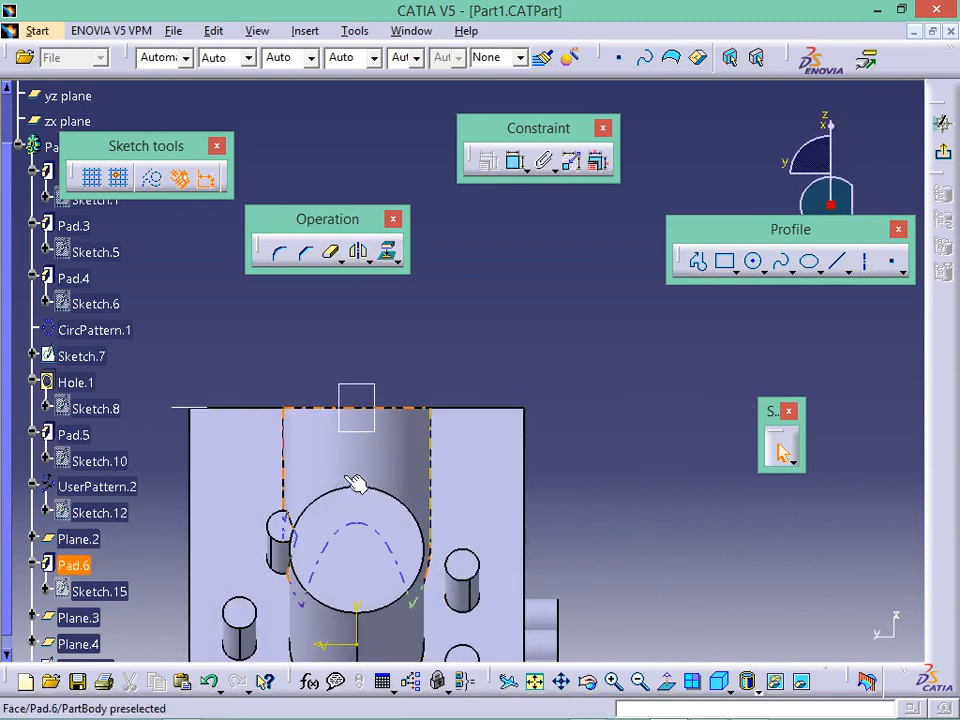
left_click(753, 261)
left_click(361, 457)
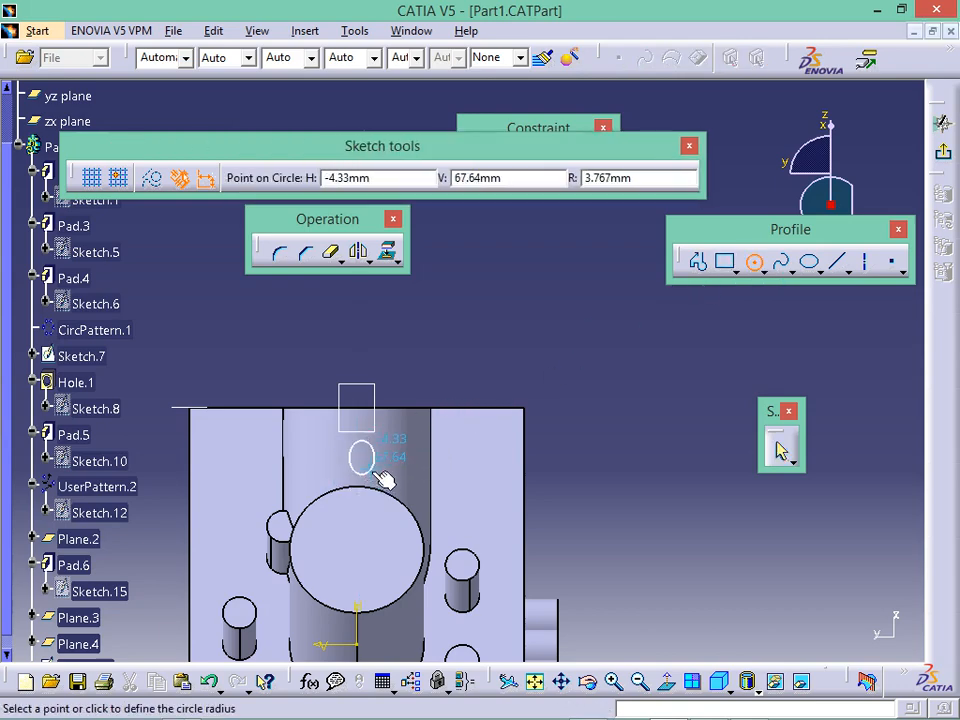
left_click(372, 468)
left_click(943, 148)
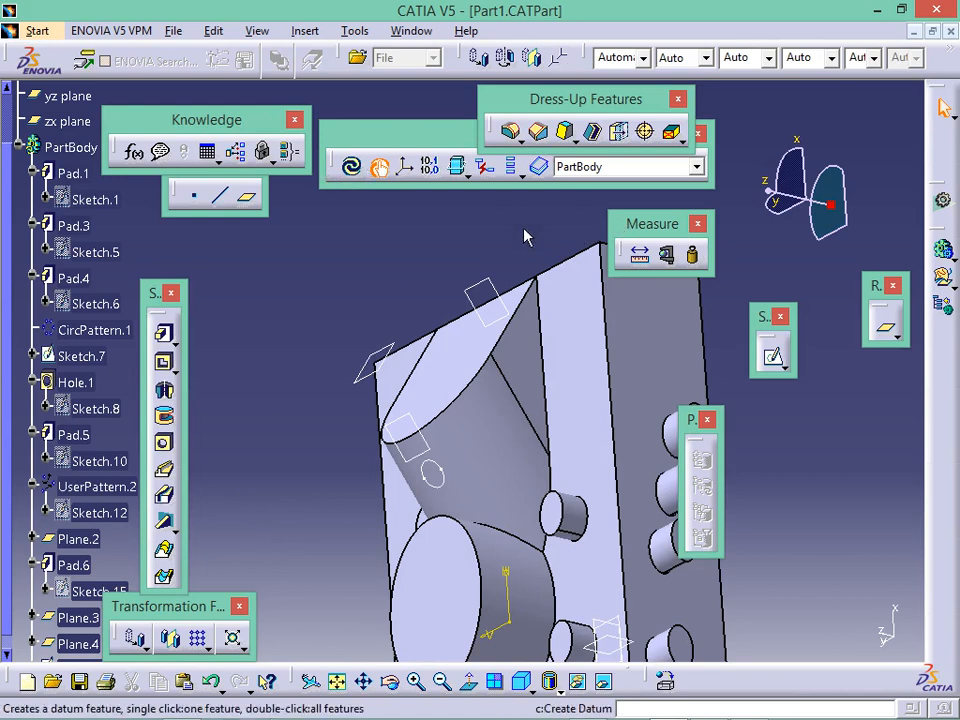
Cut an Up to last pocket with 0 mm offset from the small circle into the boss's rounded side
left_click(165, 363)
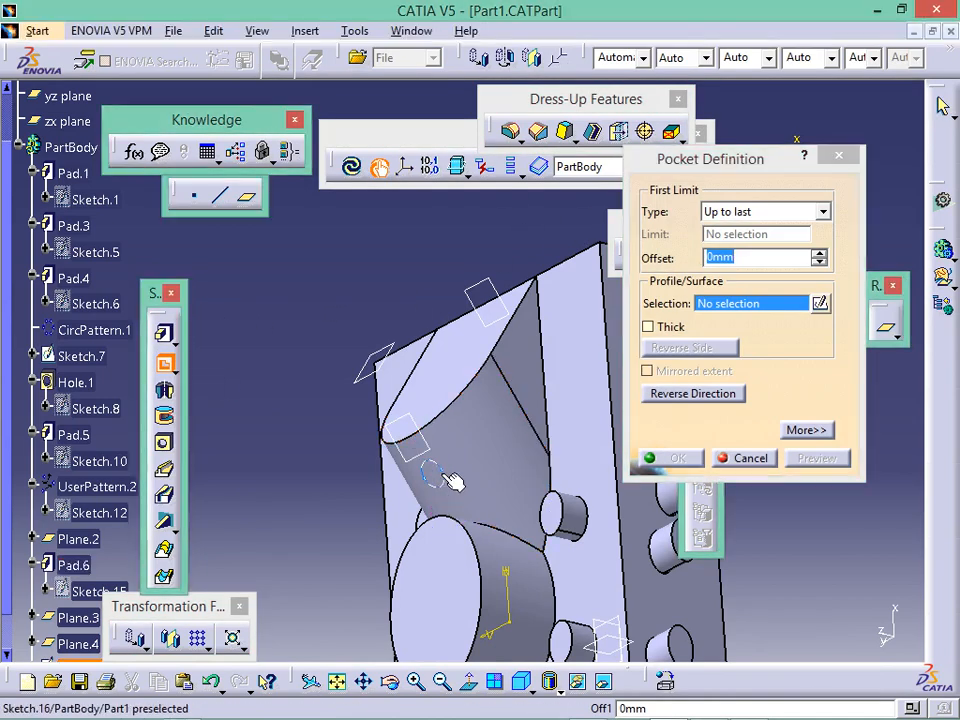
left_click(437, 471)
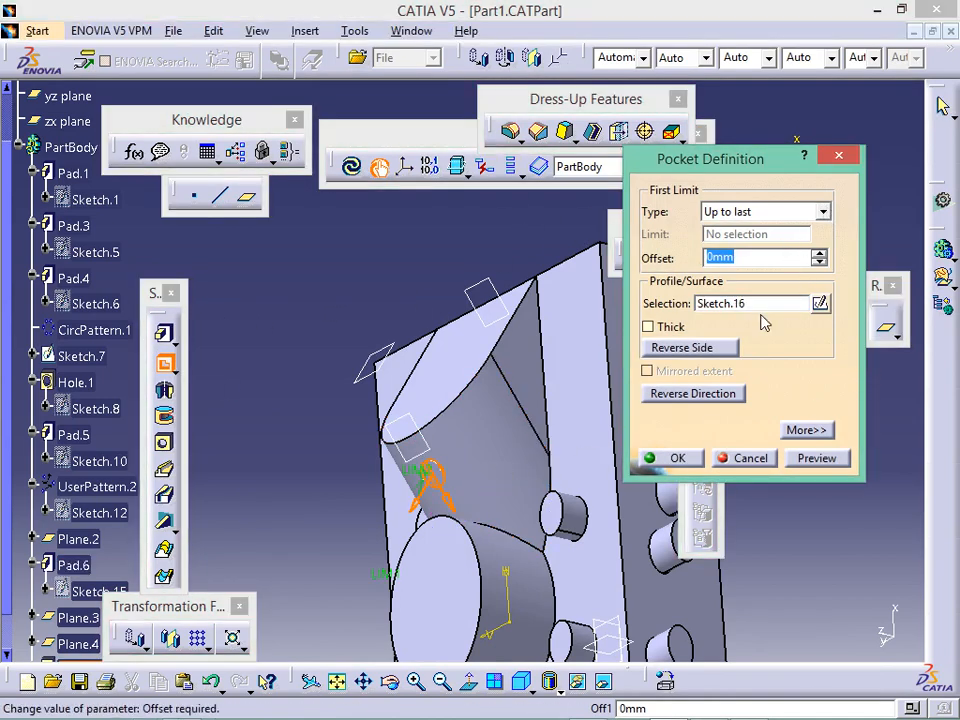
left_click(669, 458)
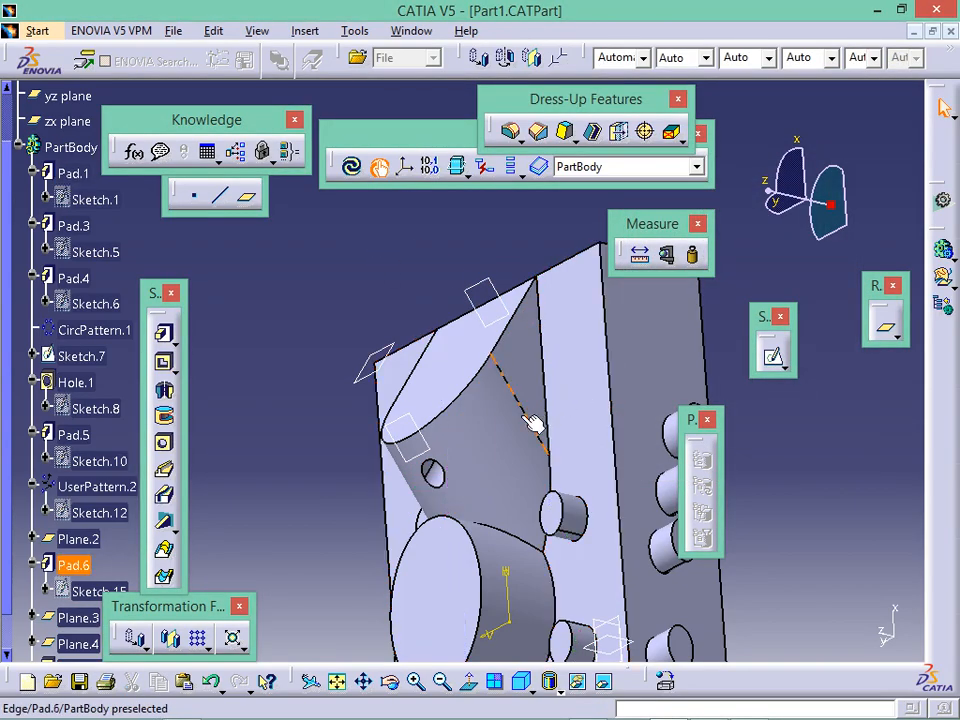
Sketch a circle on the boss's flat face near its rounded end and cut it as an Up to last pocket with 0 mm offset
middle_click_drag(526, 416, 455, 443)
middle_click_drag(390, 532, 540, 492)
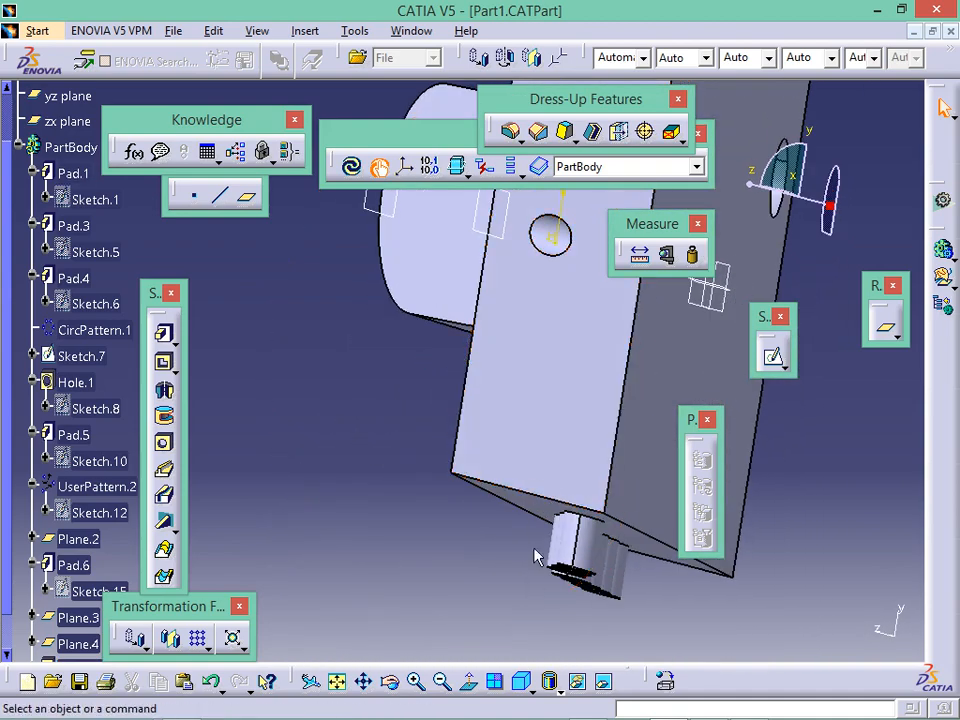
left_click(539, 690)
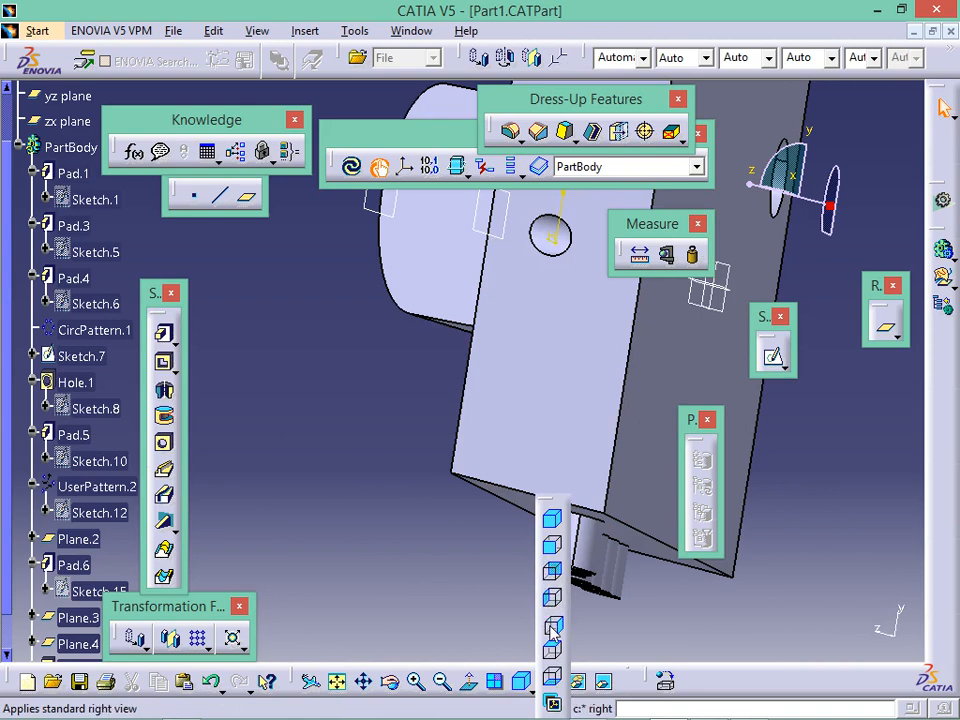
left_click(554, 548)
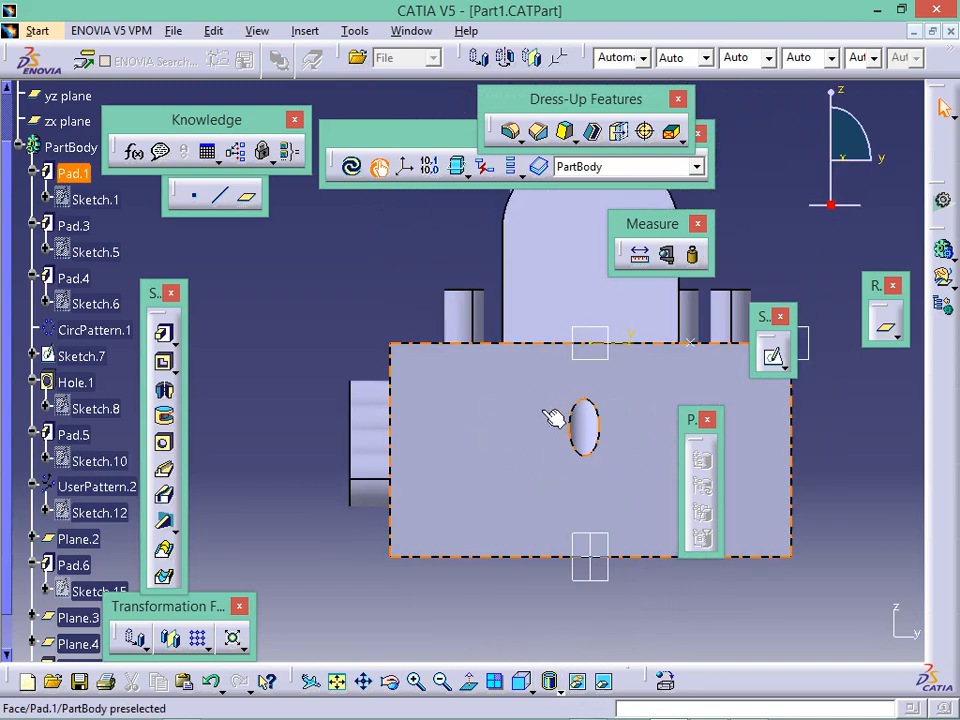
middle_click_drag(610, 360, 600, 488)
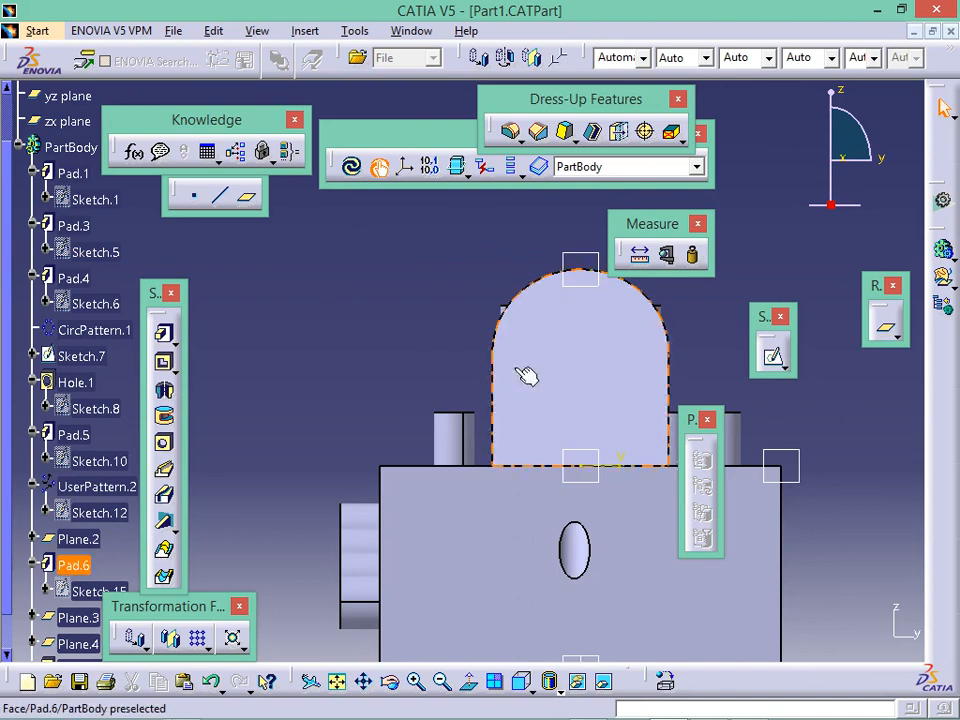
left_click(598, 330)
left_click(773, 355)
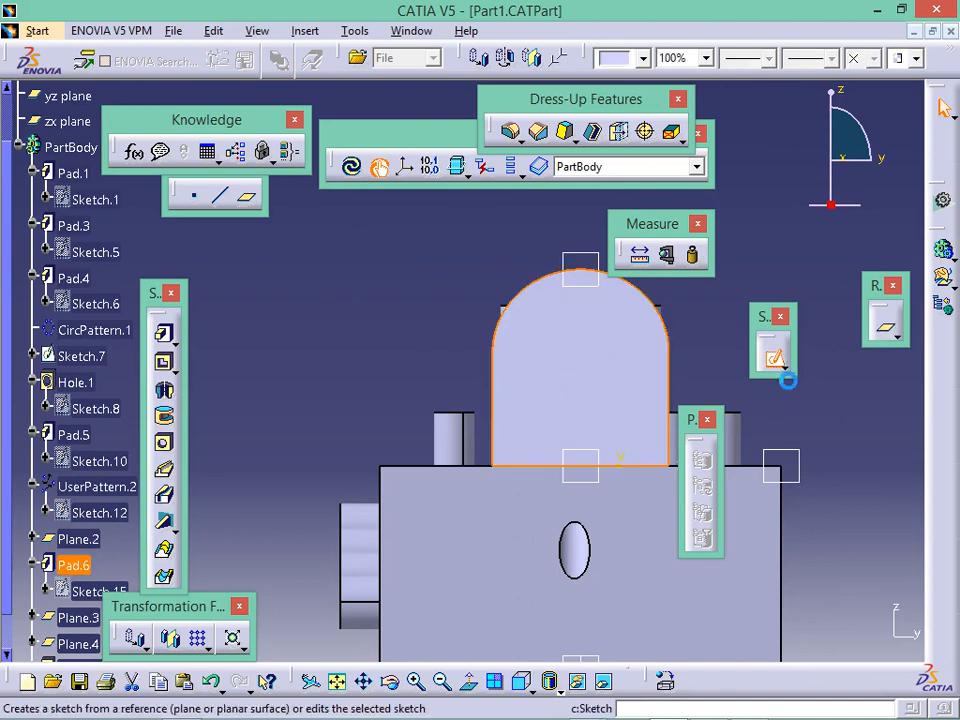
left_click(756, 264)
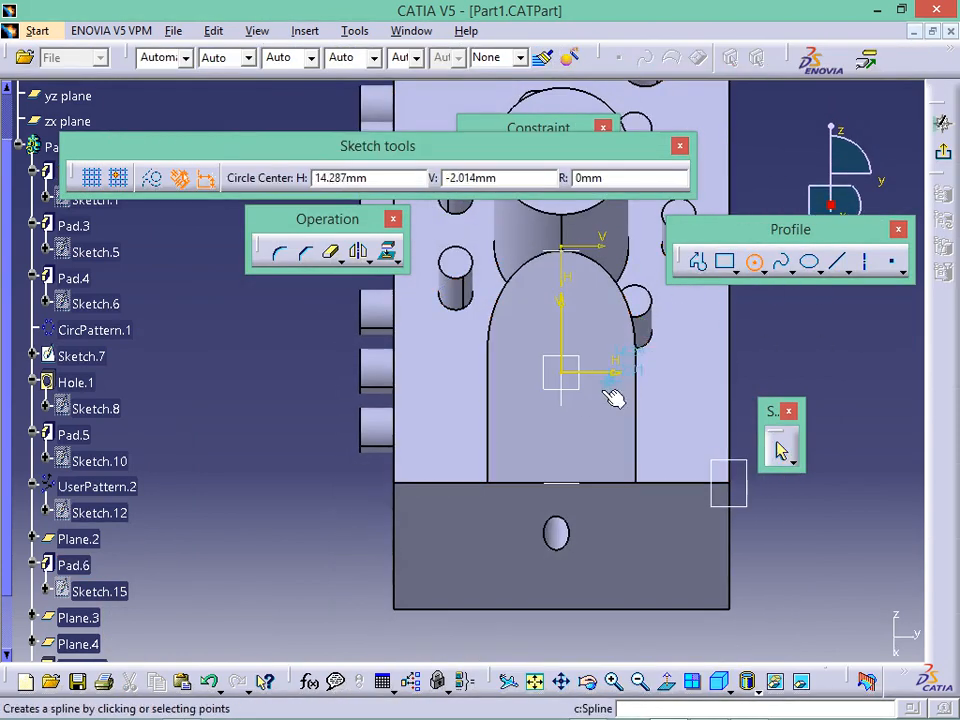
left_click(570, 326)
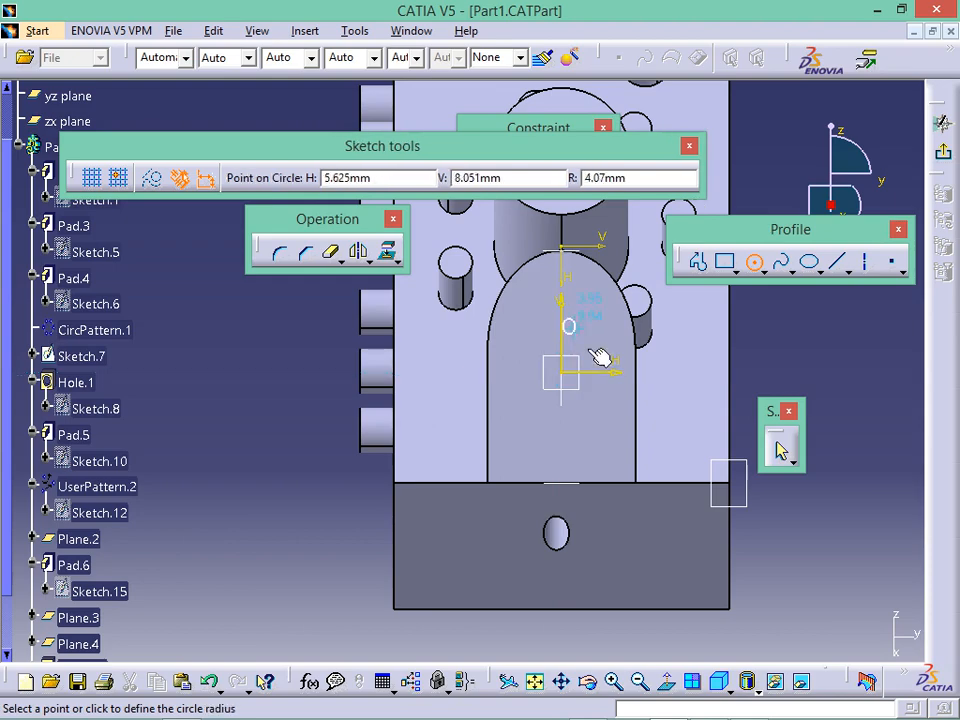
left_click(604, 350)
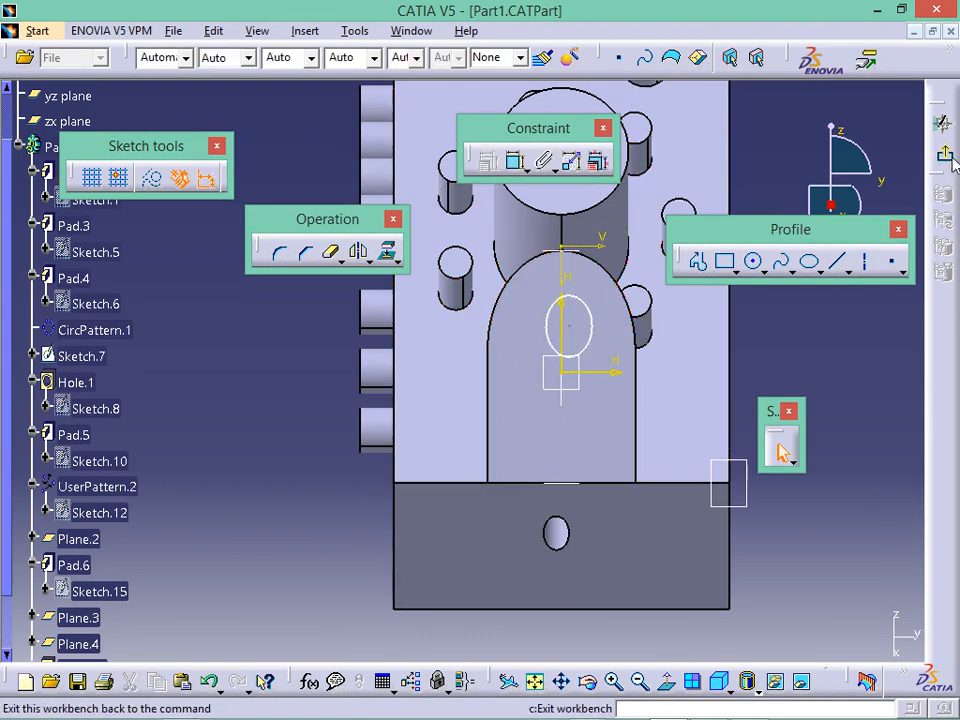
left_click(945, 156)
left_click(164, 363)
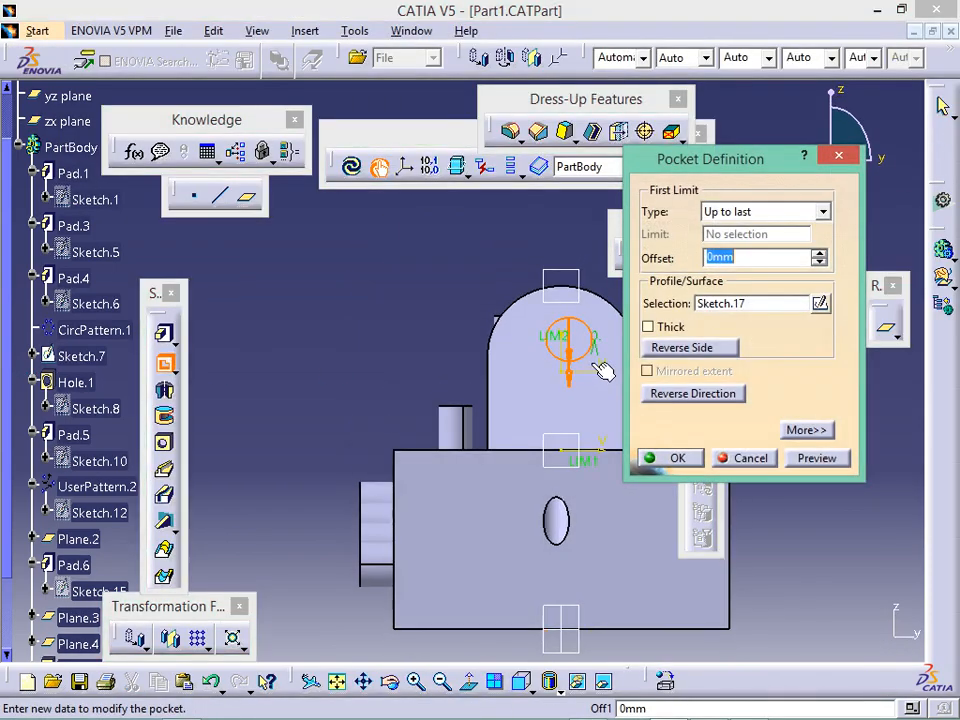
left_click(676, 458)
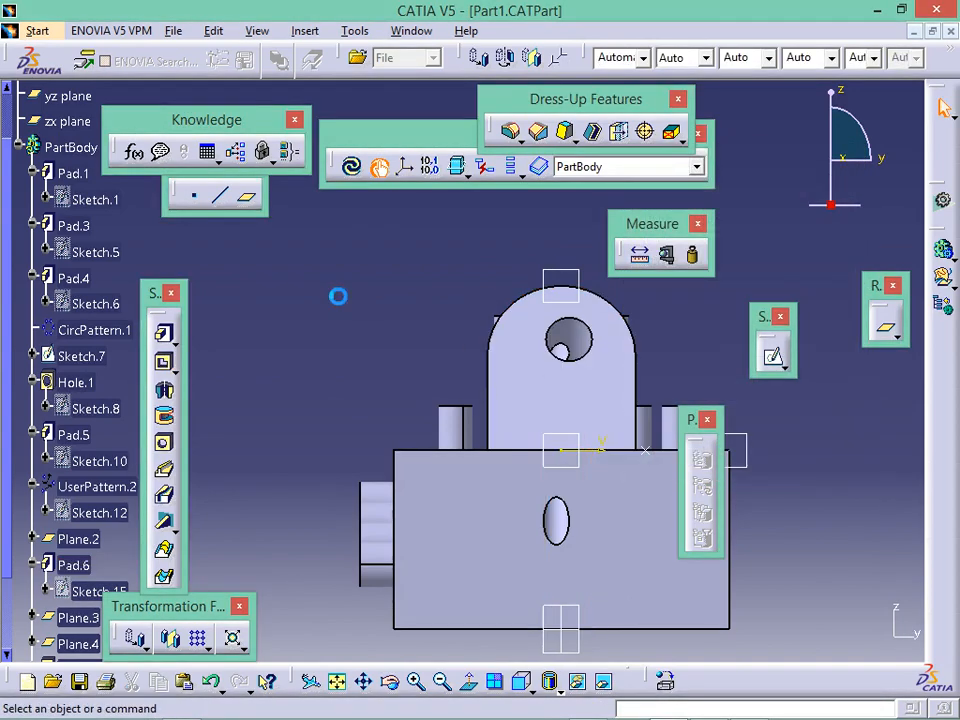
Examine the new pocket in the boss's flat face and the hole in the box's adjacent face from several angles
middle_click_drag(608, 440, 560, 502)
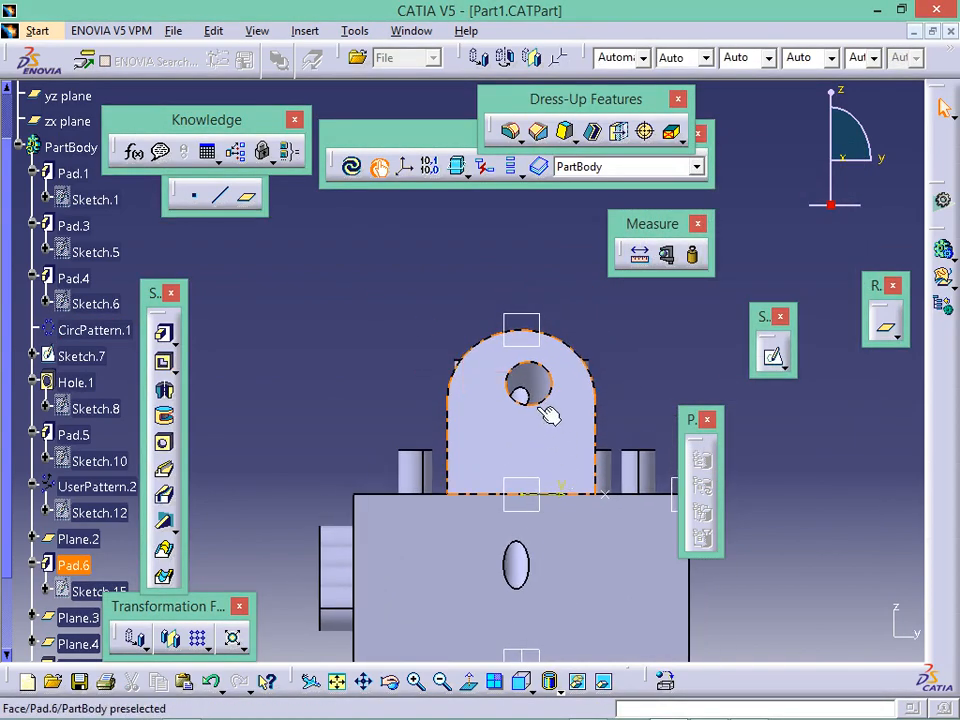
middle_click_drag(597, 405, 411, 439)
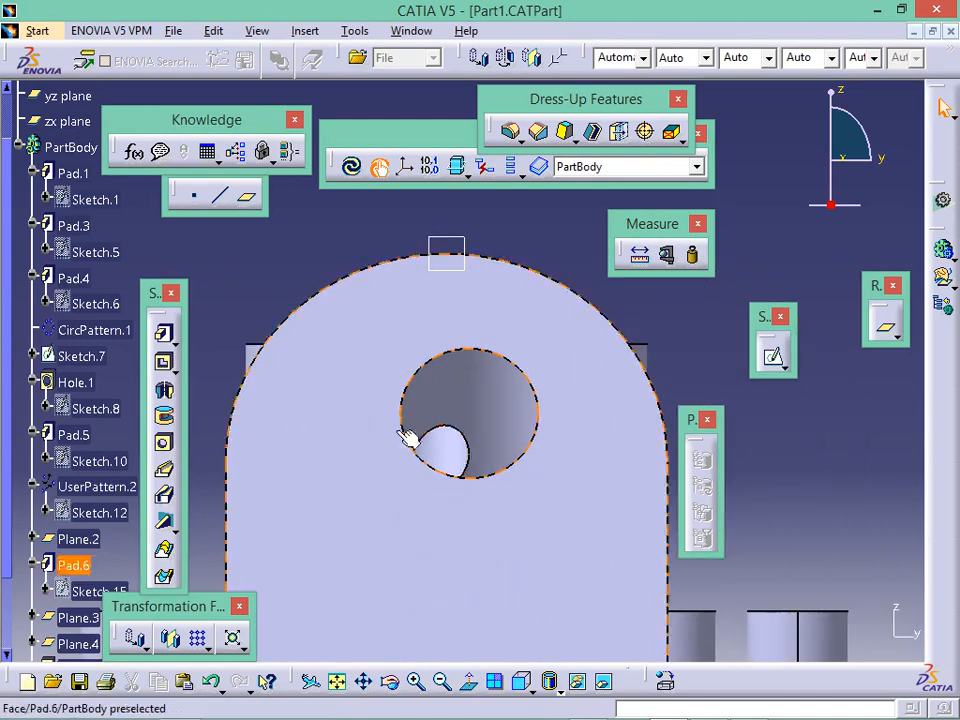
middle_click_drag(636, 388, 494, 566)
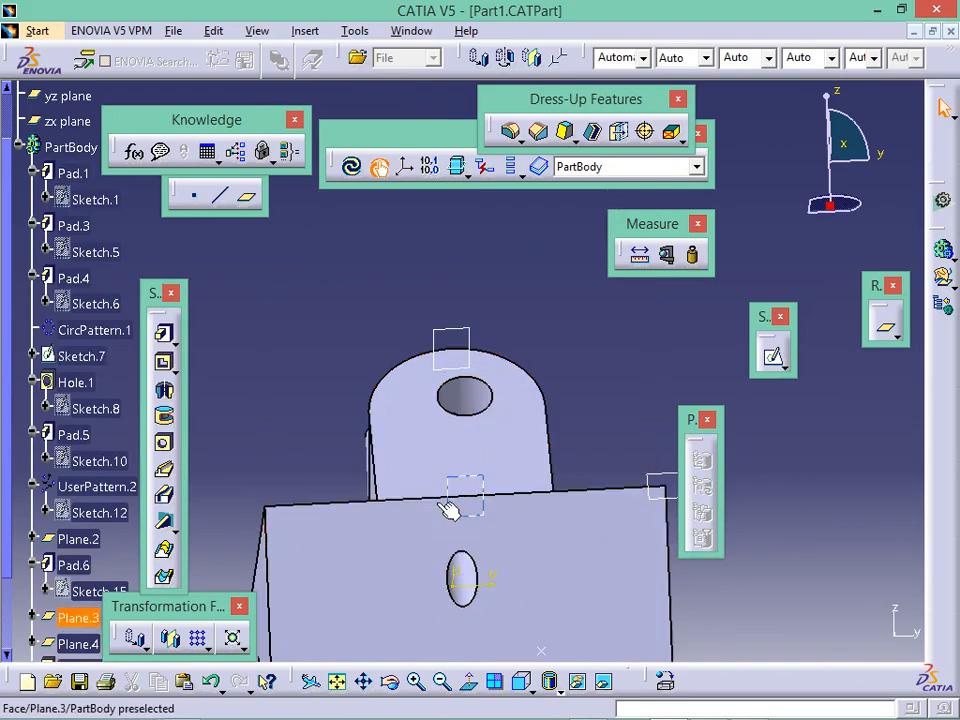
middle_click_drag(450, 508, 328, 439)
middle_click_drag(452, 484, 520, 265)
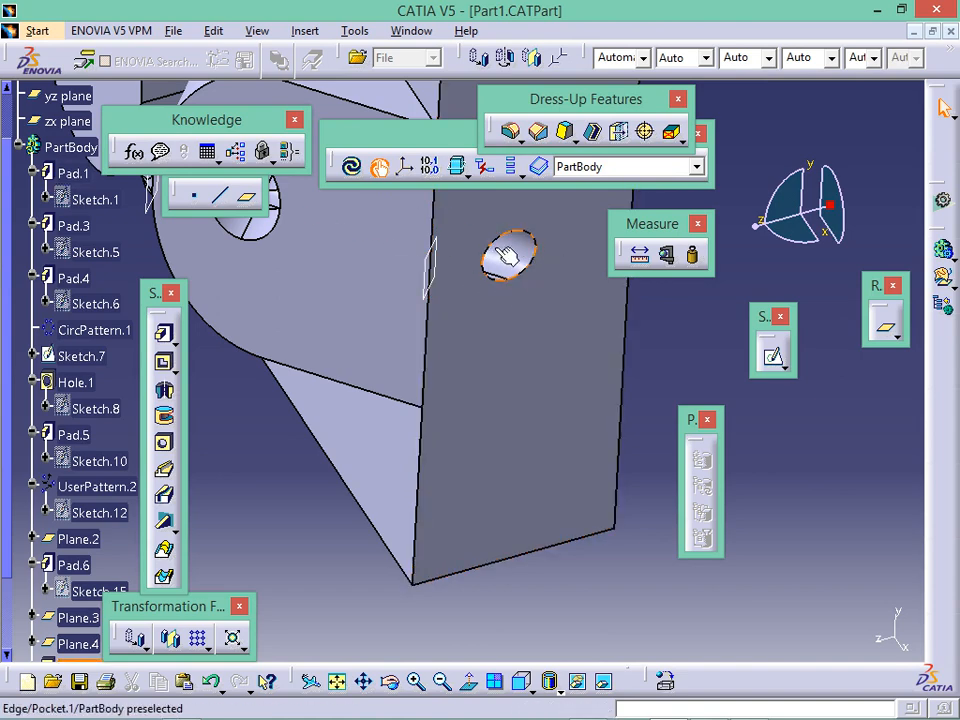
middle_click_drag(574, 251, 493, 444)
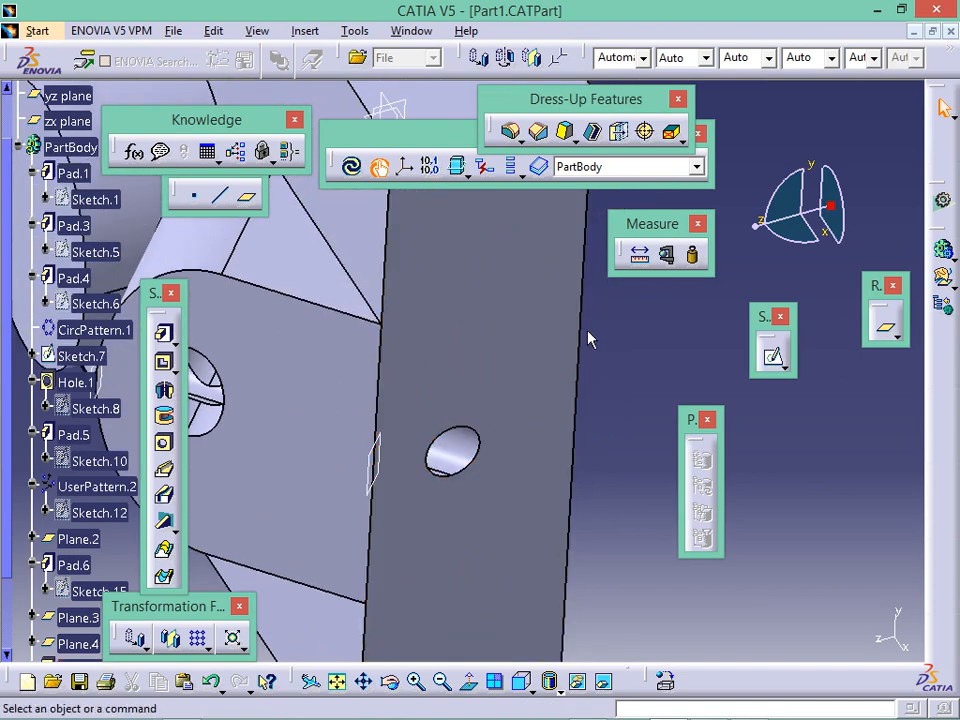
middle_click_drag(581, 354, 572, 556)
mouse_move(532, 423)
middle_mouse_down()
mouse_move(621, 294)
mouse_move(557, 369)
middle_mouse_up()
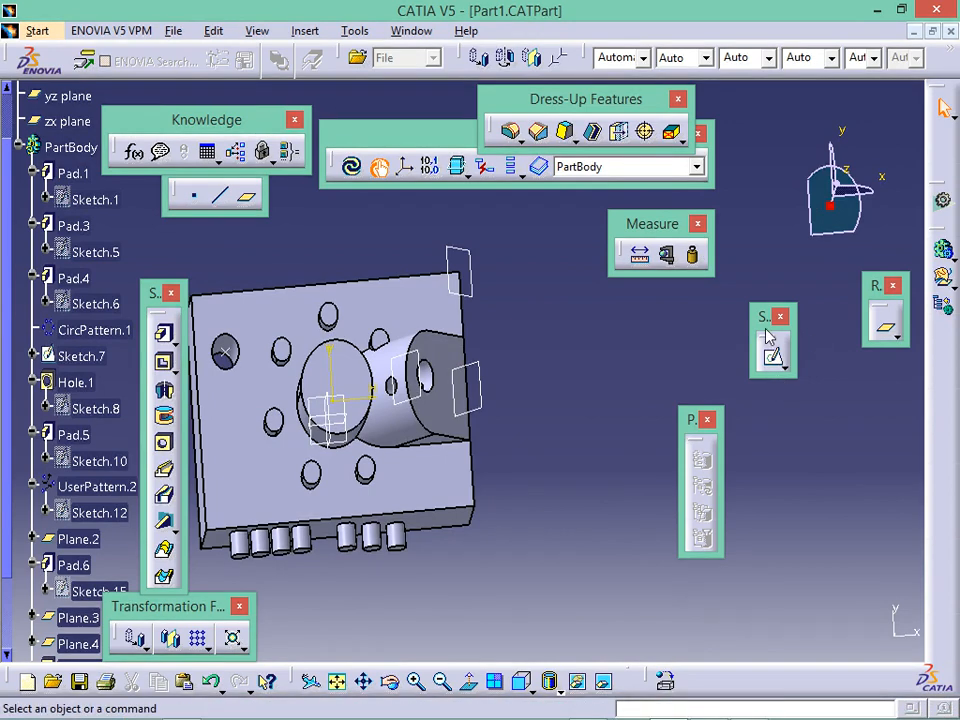
left_click(246, 196)
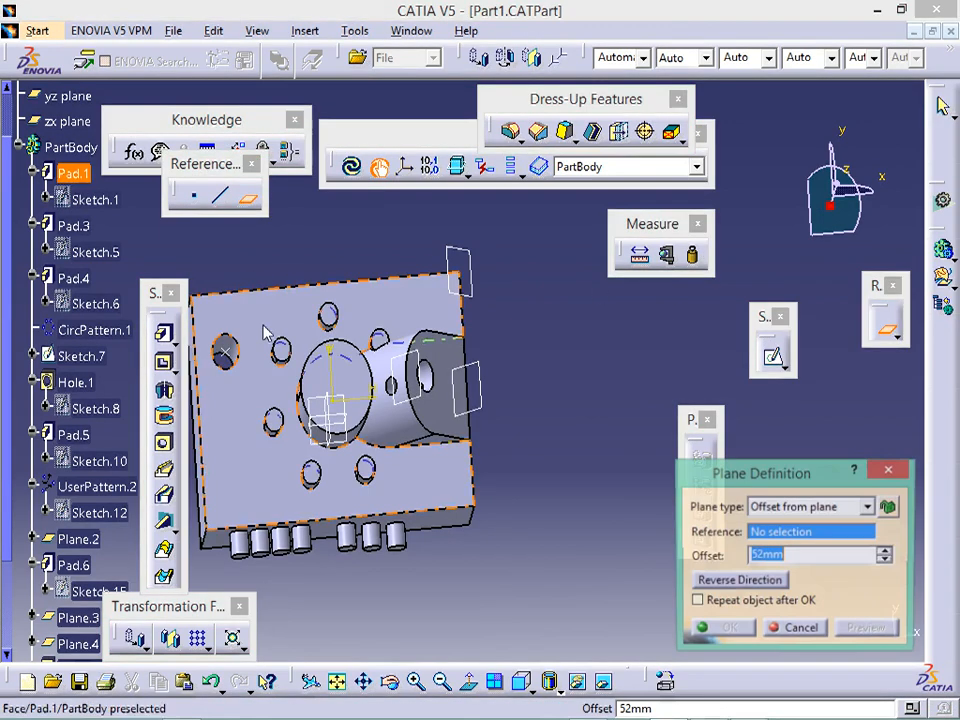
left_click(868, 507)
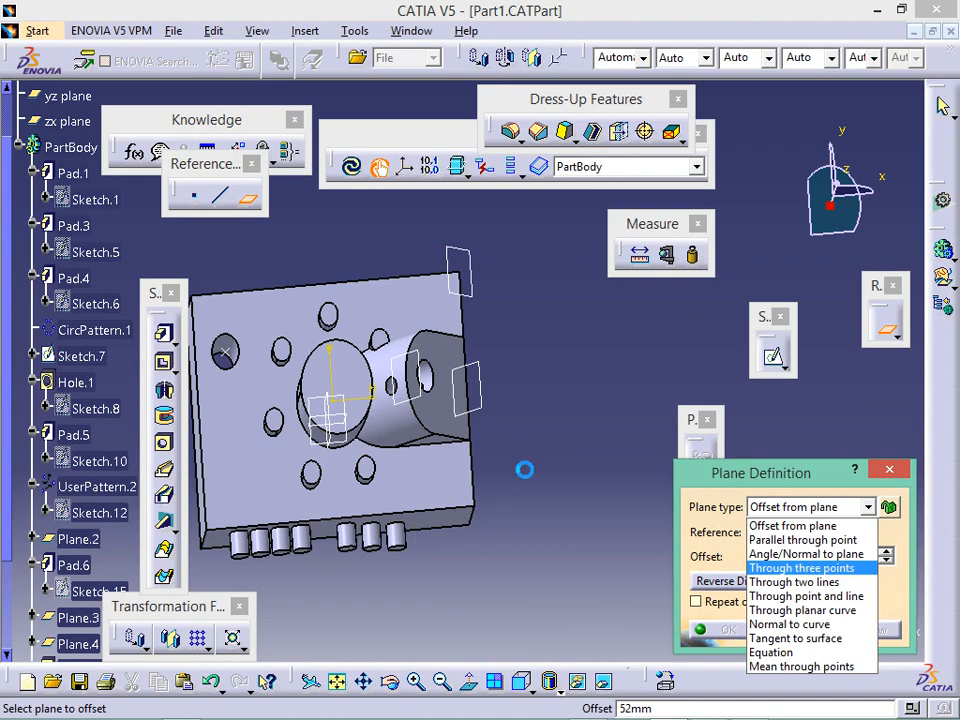
key("Escape")
key("Escape")
middle_click_drag(600, 452, 774, 326)
middle_click_drag(516, 437, 472, 456, "ctrl")
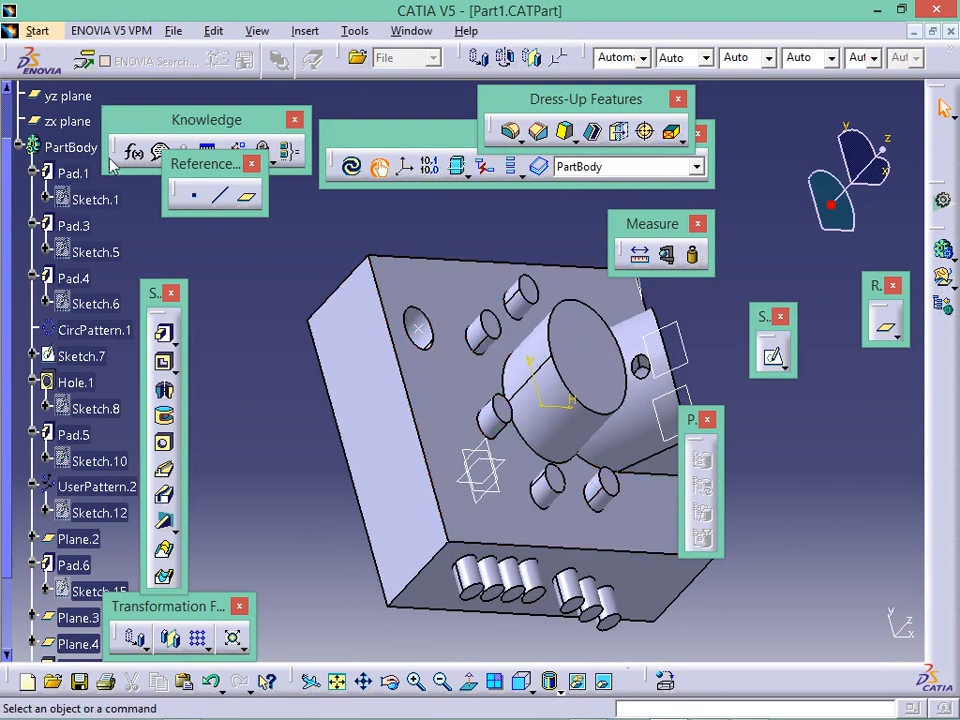
left_click(195, 199)
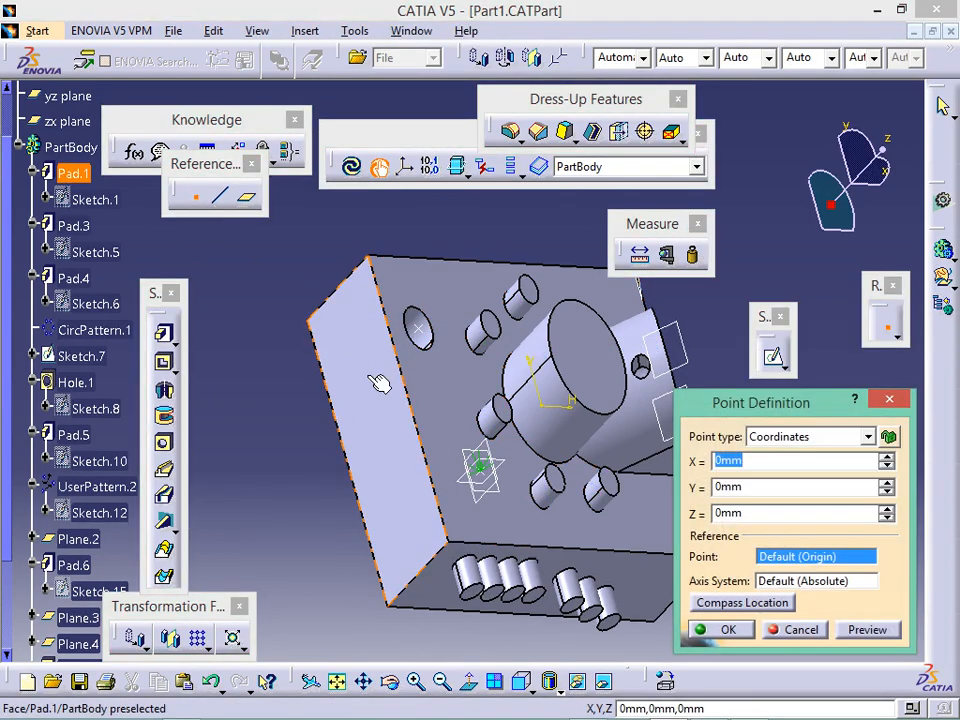
left_click(392, 420)
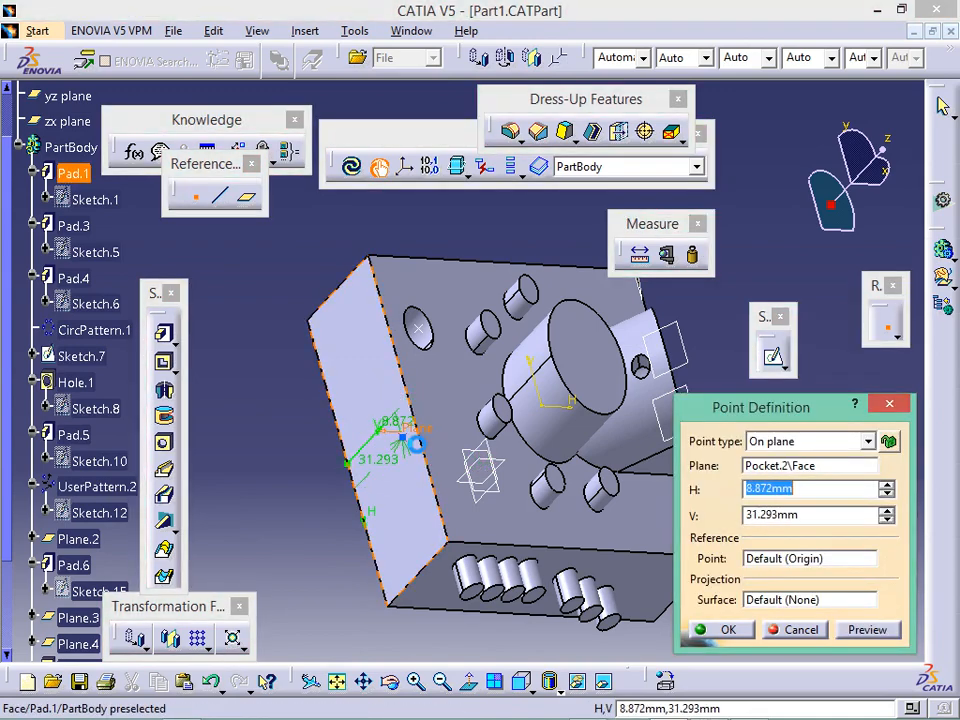
left_click(360, 360)
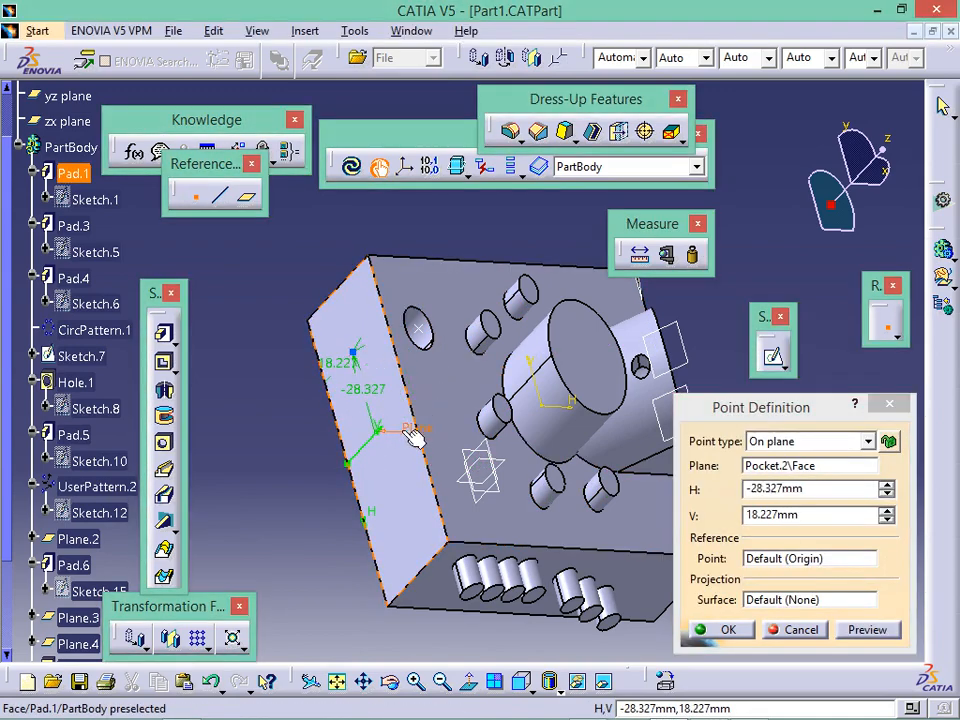
double_click(378, 393)
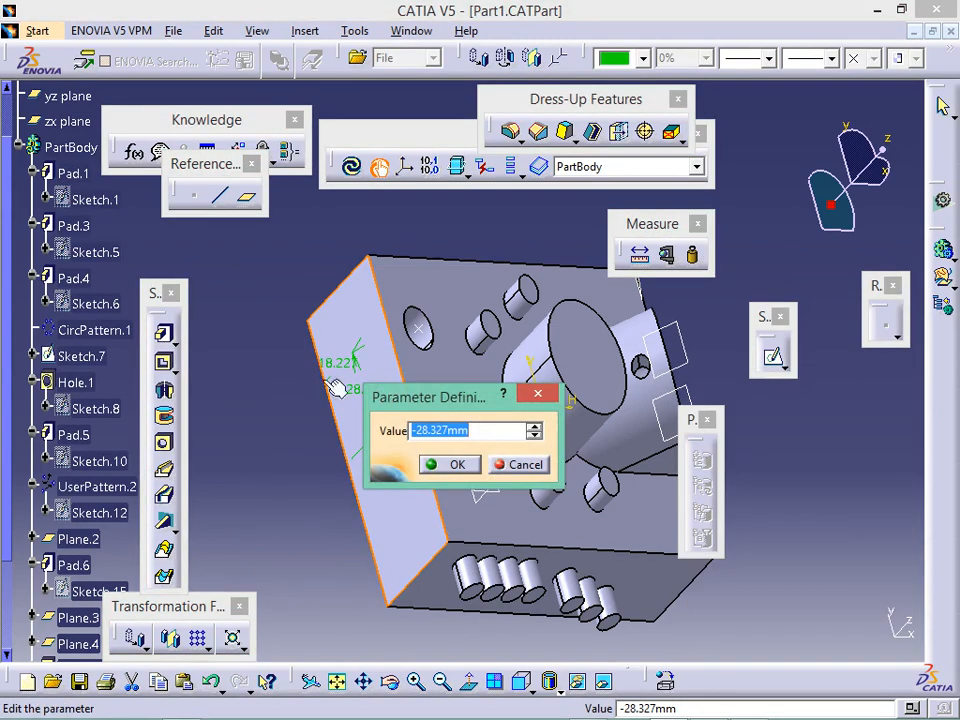
key("Return")
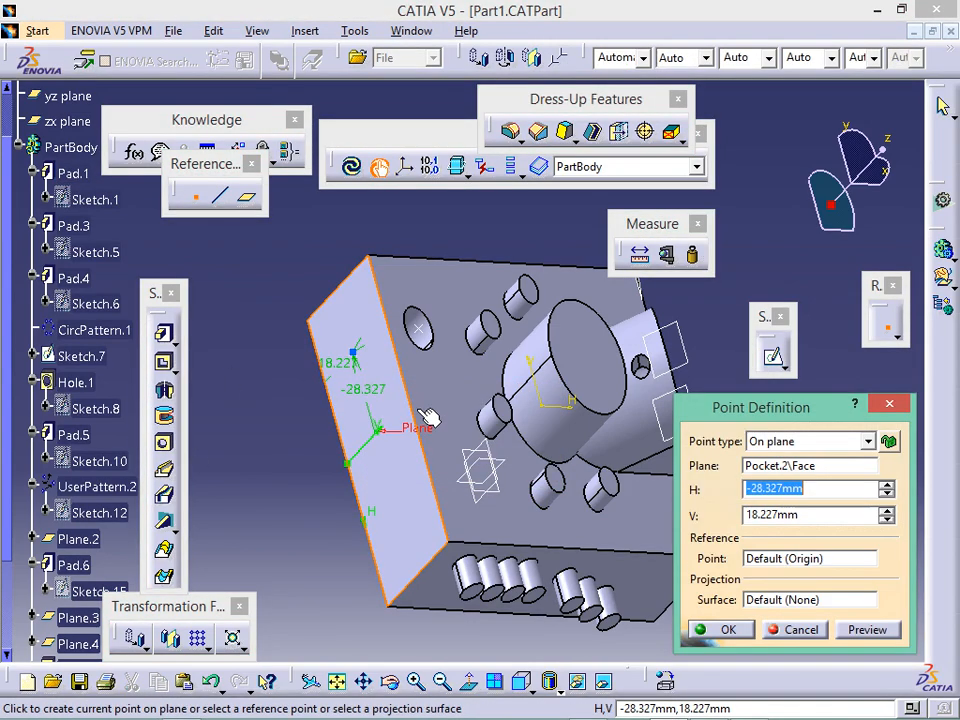
left_click(890, 405)
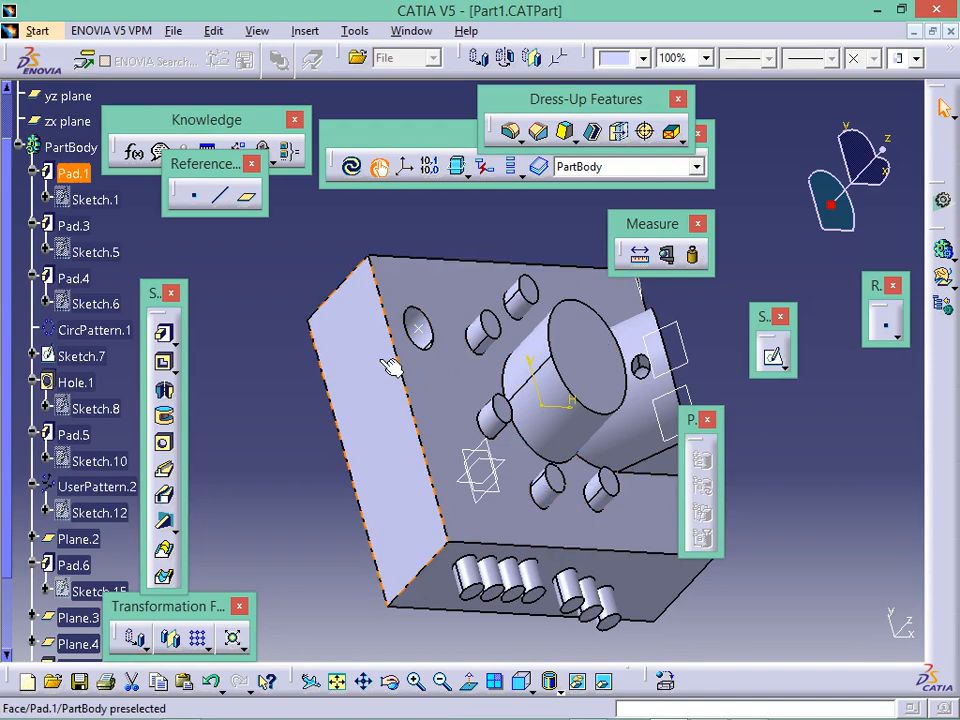
Sketch a single point on the box's narrow side face opposite the angled boss and exit the sketch
left_click(411, 324)
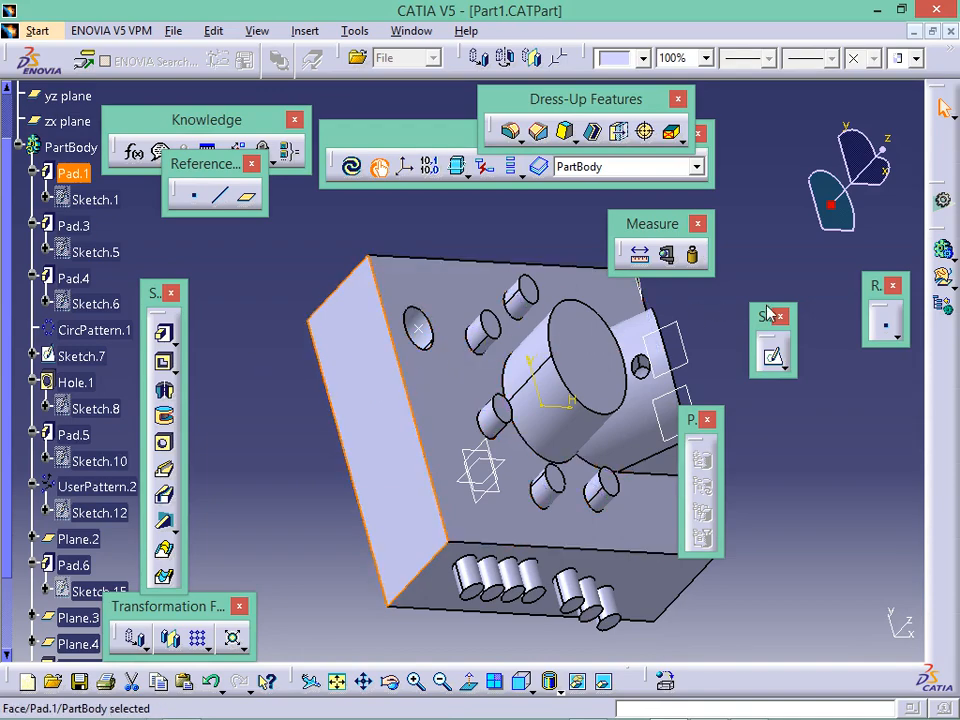
left_click(774, 356)
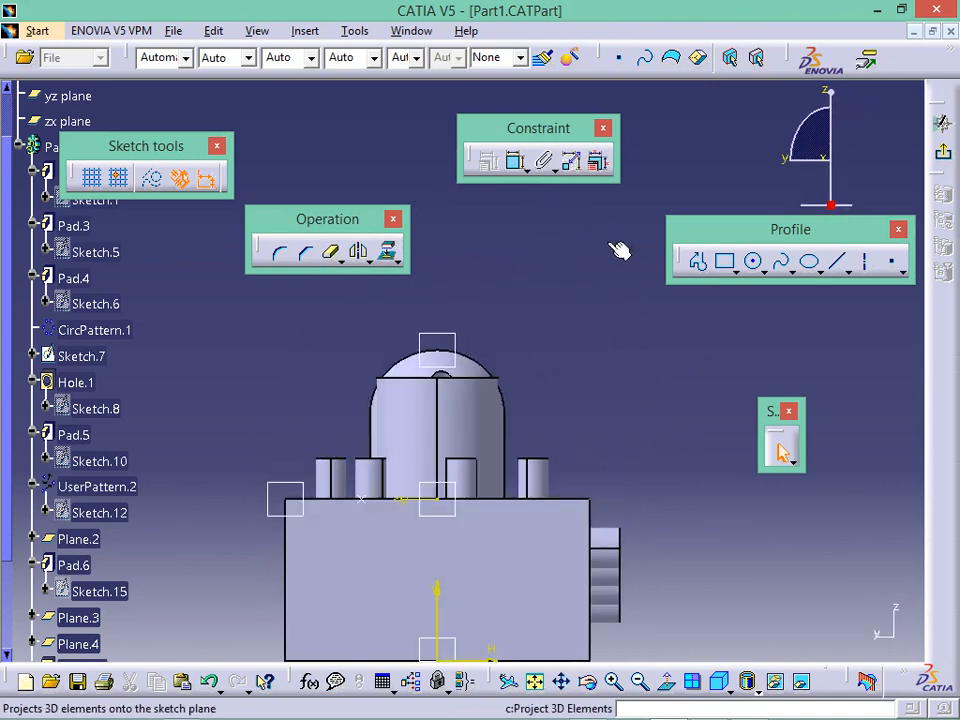
left_click(893, 262)
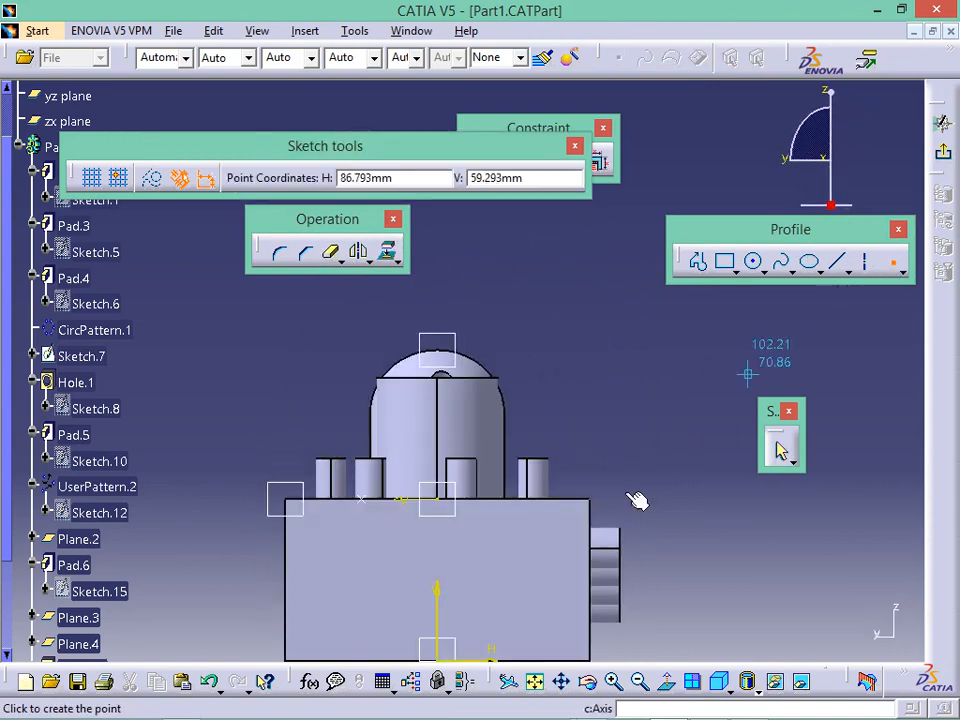
left_click(521, 561)
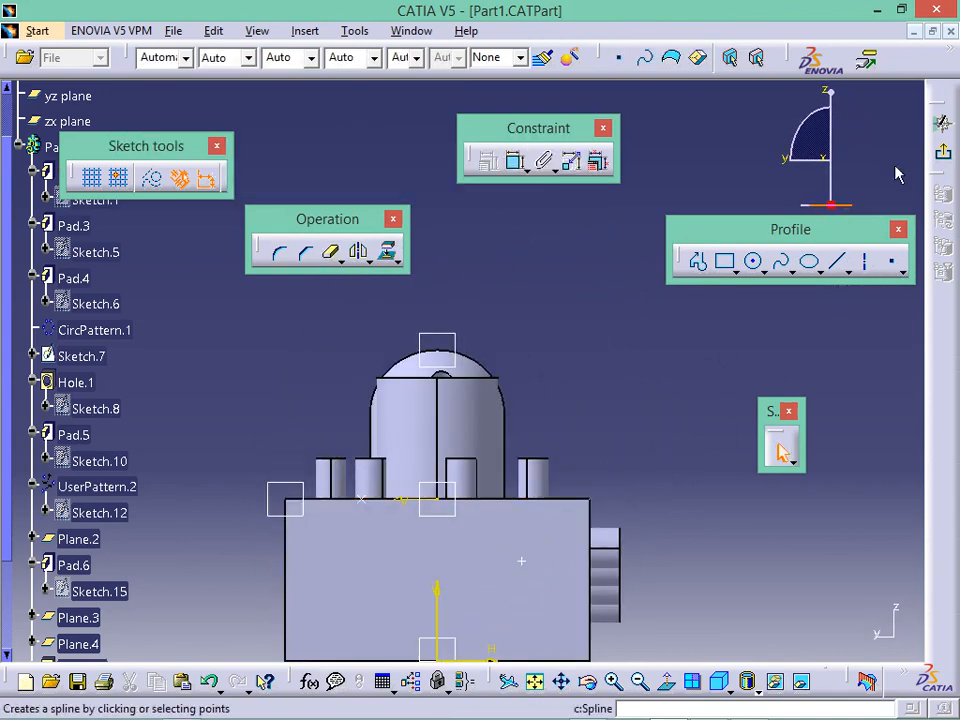
left_click(942, 120)
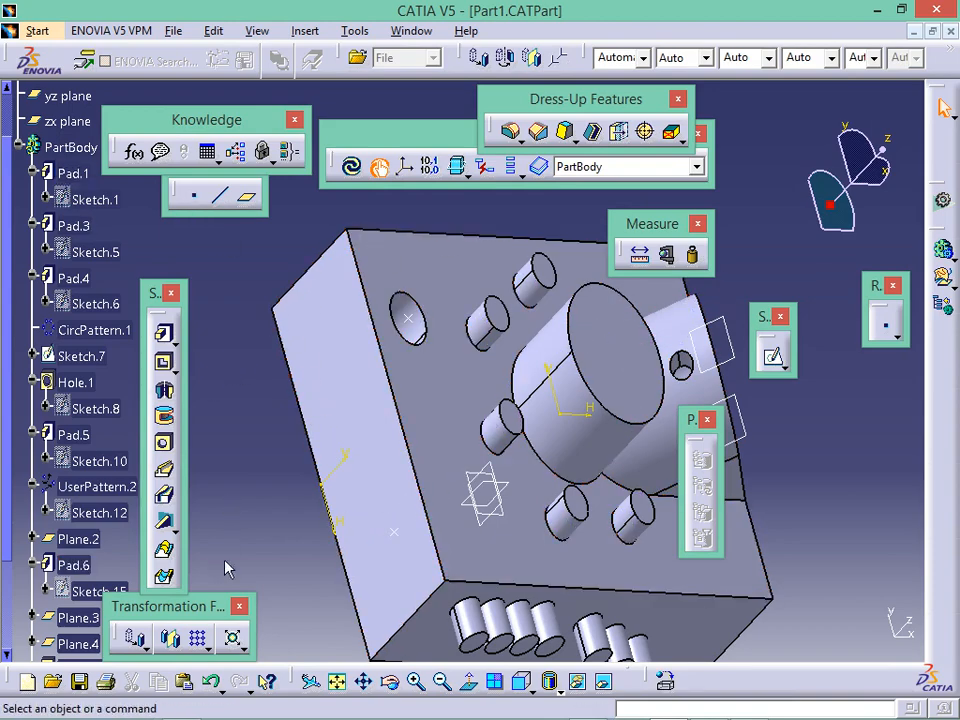
Create a Through three points reference plane from three corner vertices of the box's narrow side face holding the sketched point
left_click(247, 196)
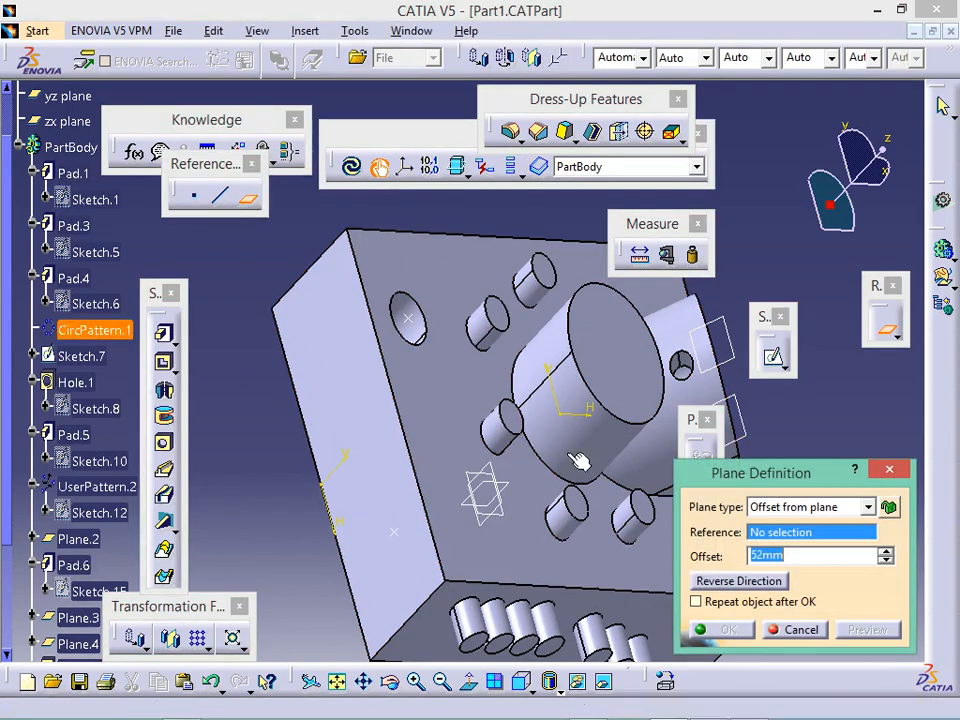
left_click(868, 507)
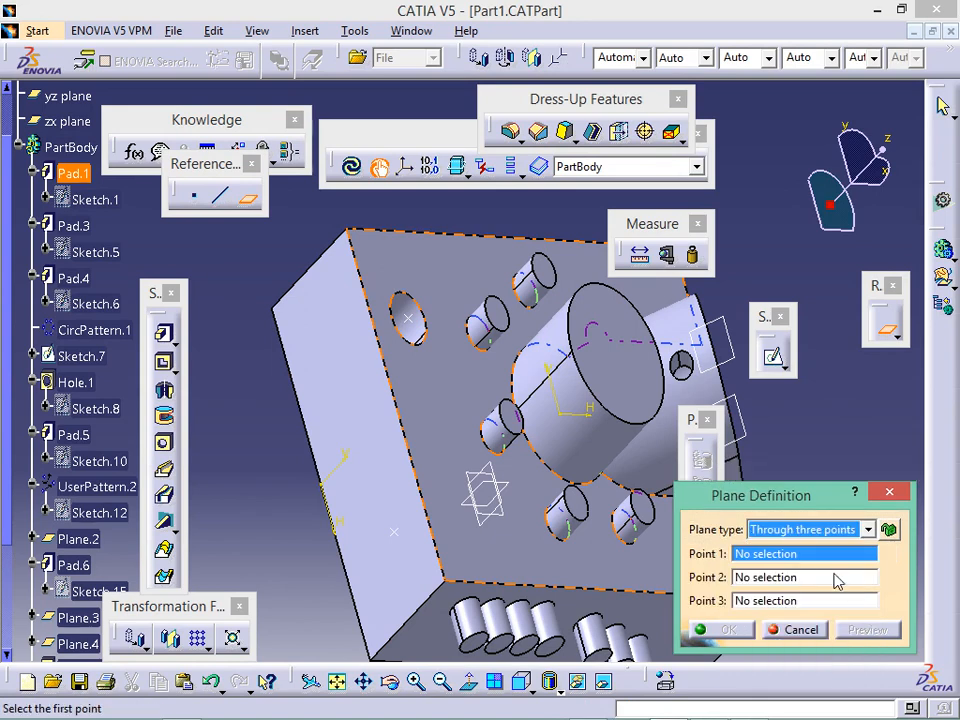
left_click(278, 312)
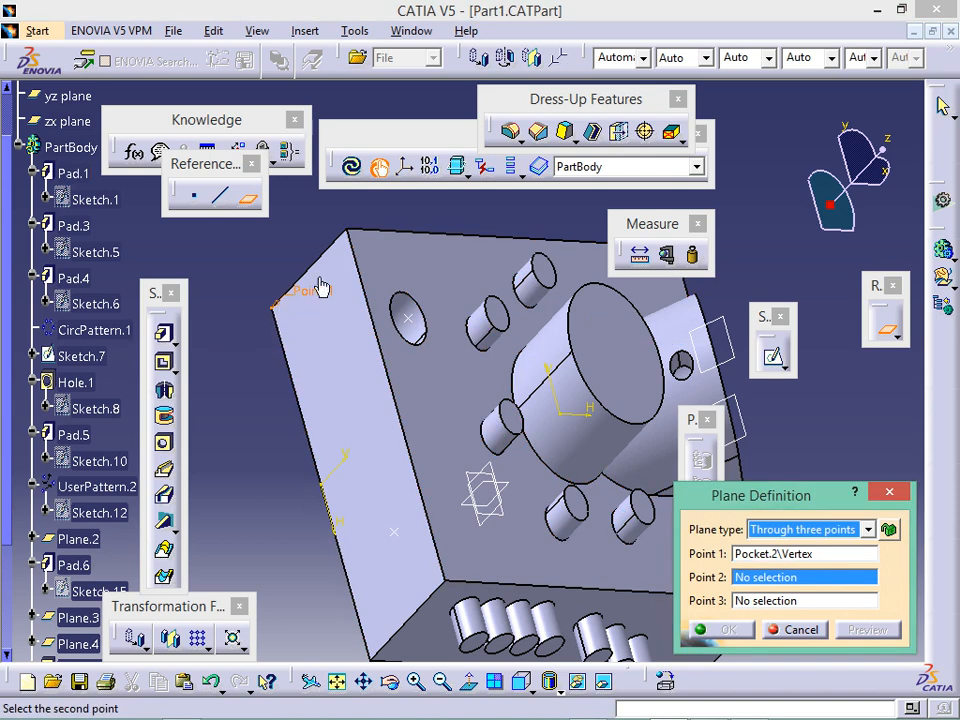
left_click(349, 229)
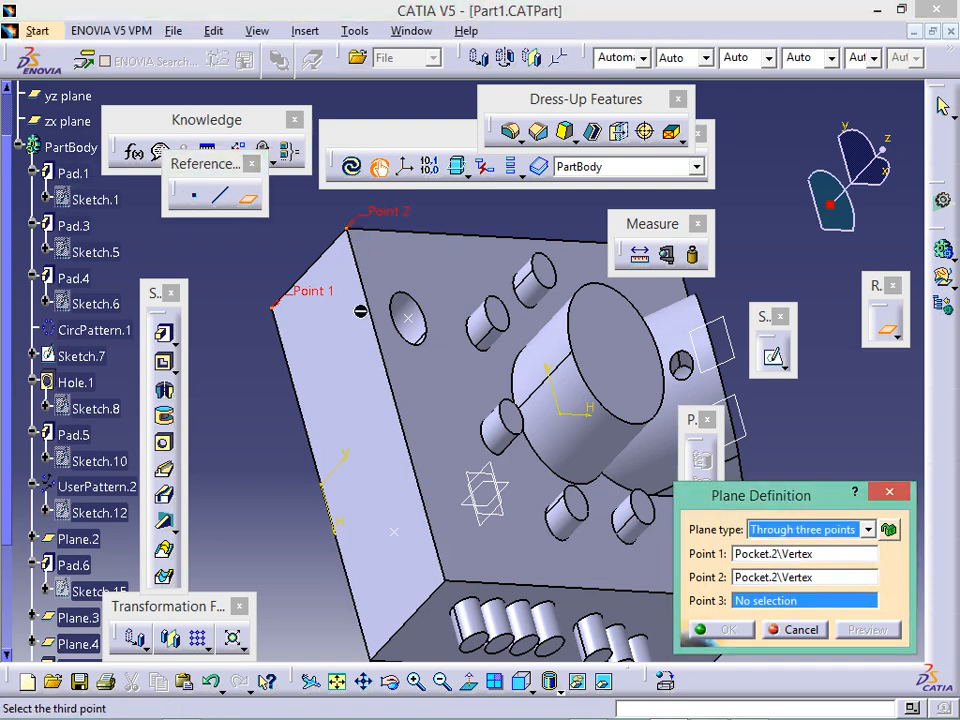
left_click(447, 580)
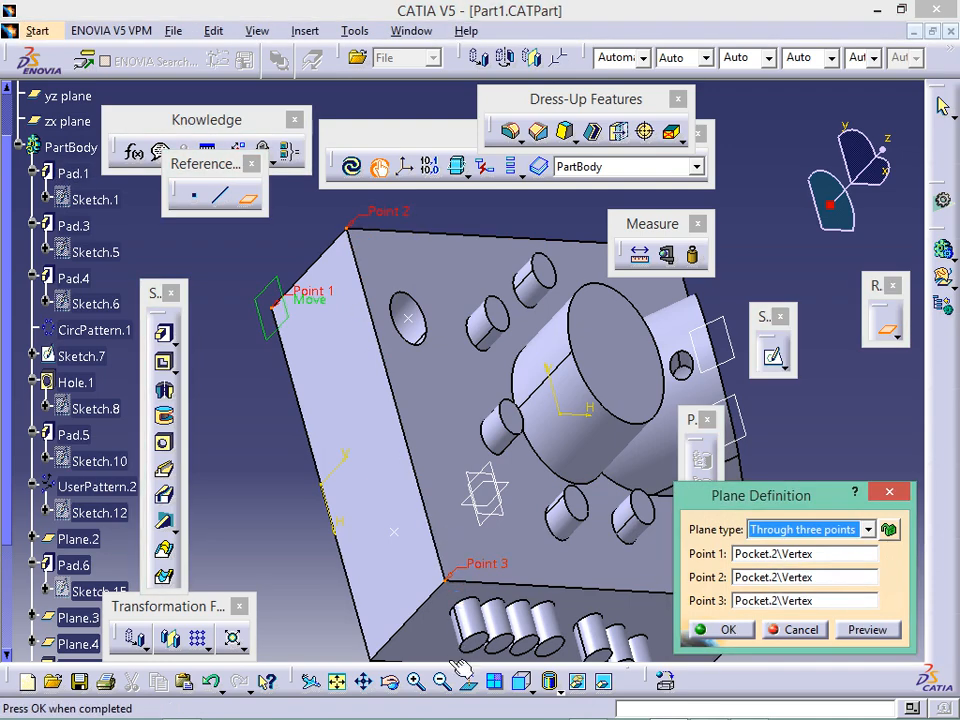
left_click(730, 633)
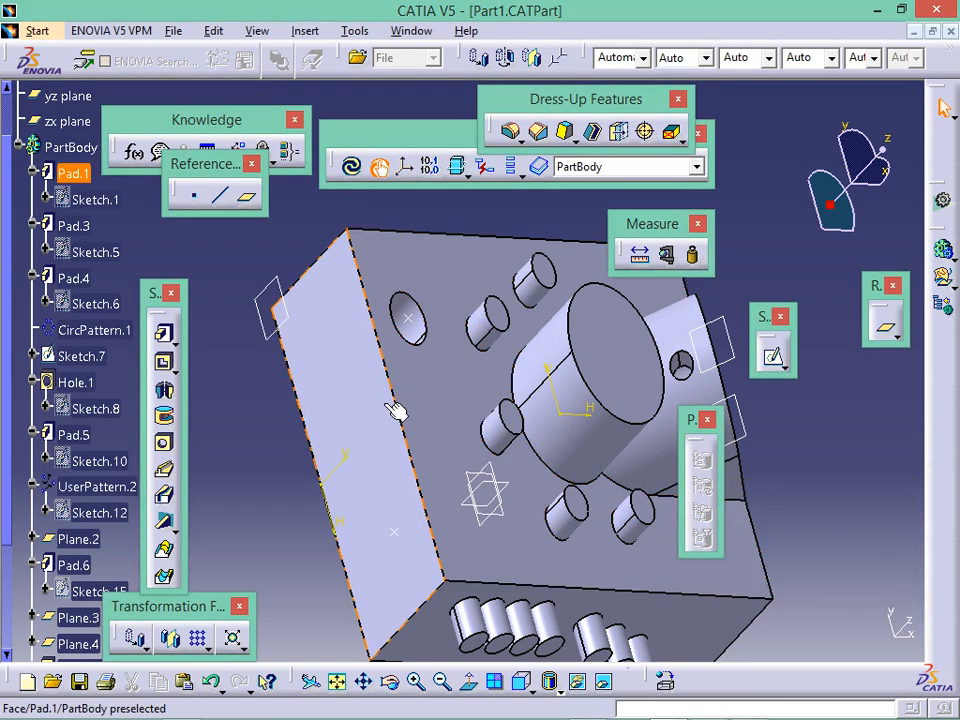
Examine the new three-point plane on the box's narrow side face from several angles, including the isometric view
middle_click_drag(396, 407, 429, 386)
middle_click_drag(405, 250, 285, 511)
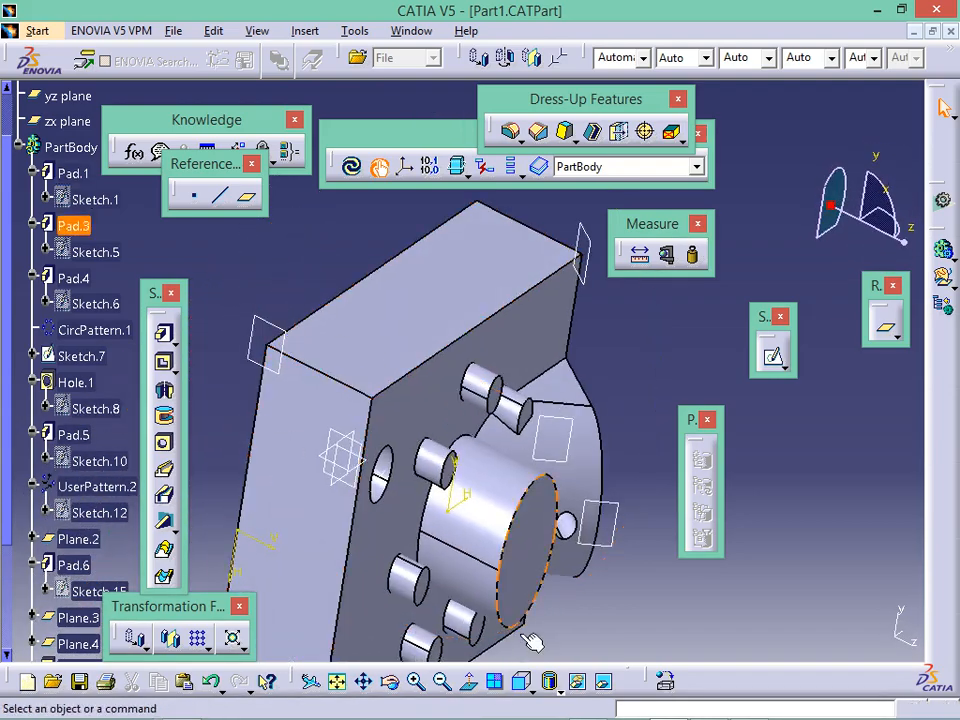
left_click(533, 694)
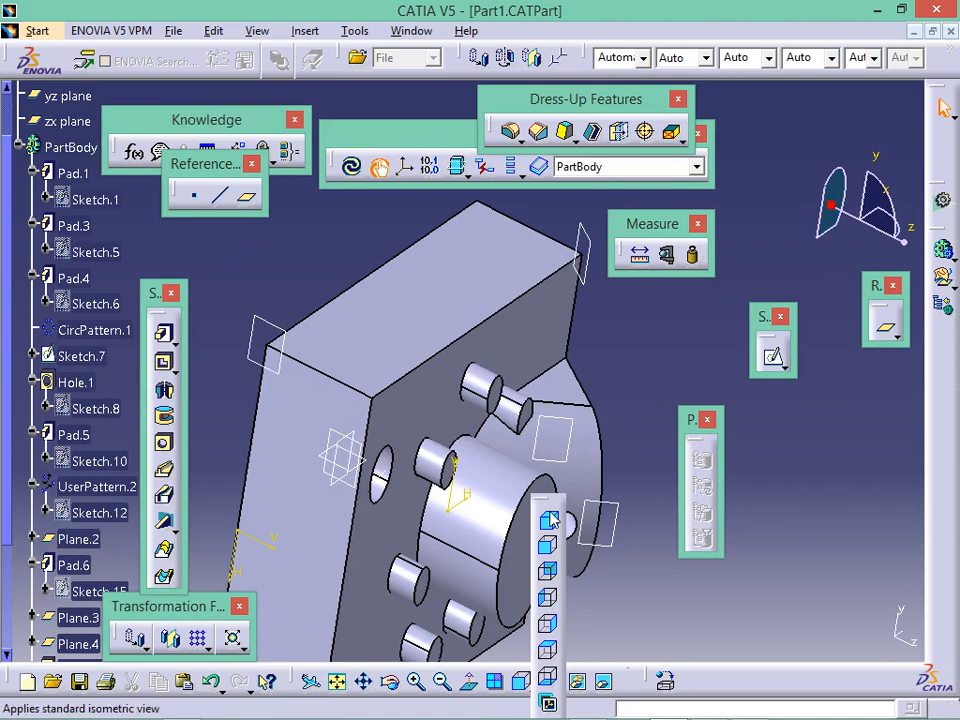
left_click(550, 519)
middle_click(354, 540)
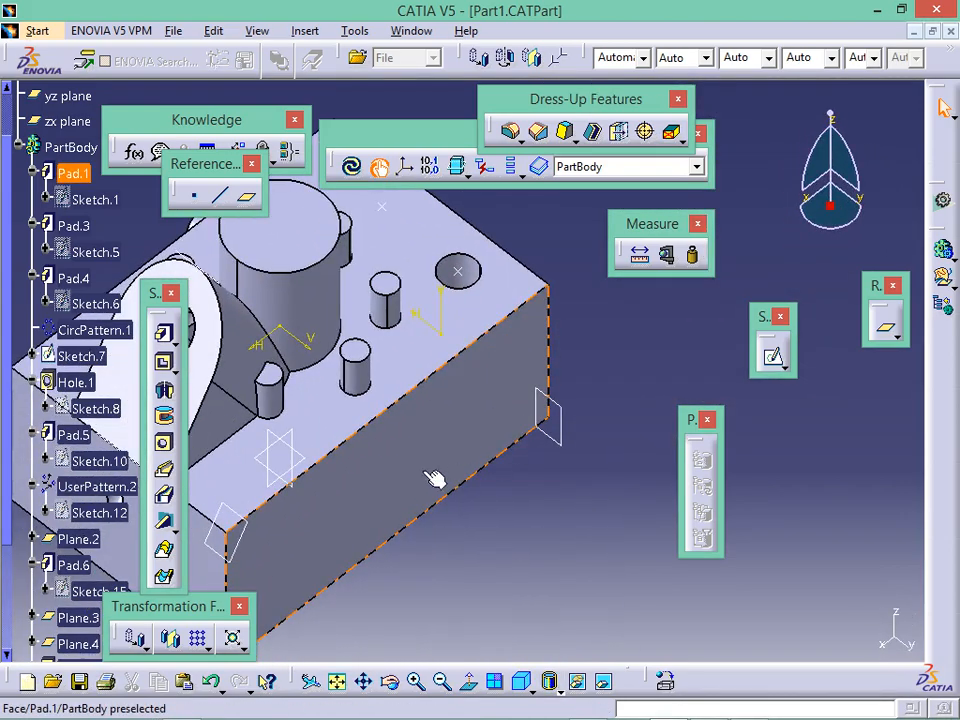
middle_click_drag(427, 472, 900, 345)
middle_click_drag(430, 436, 758, 518)
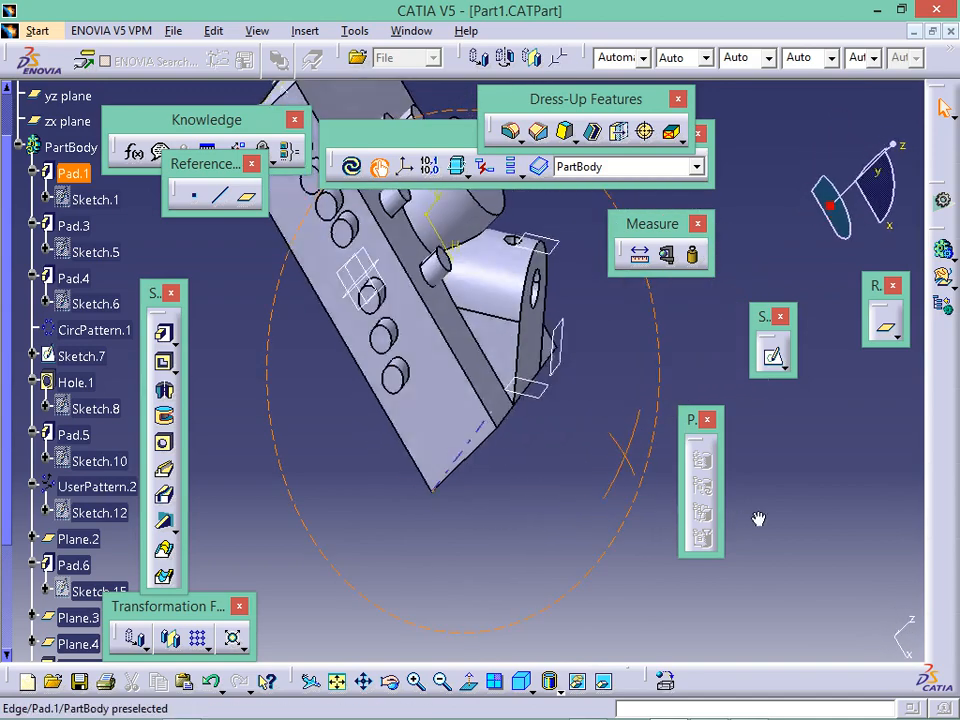
middle_click_drag(405, 376, 556, 710)
middle_click_drag(454, 482, 430, 420)
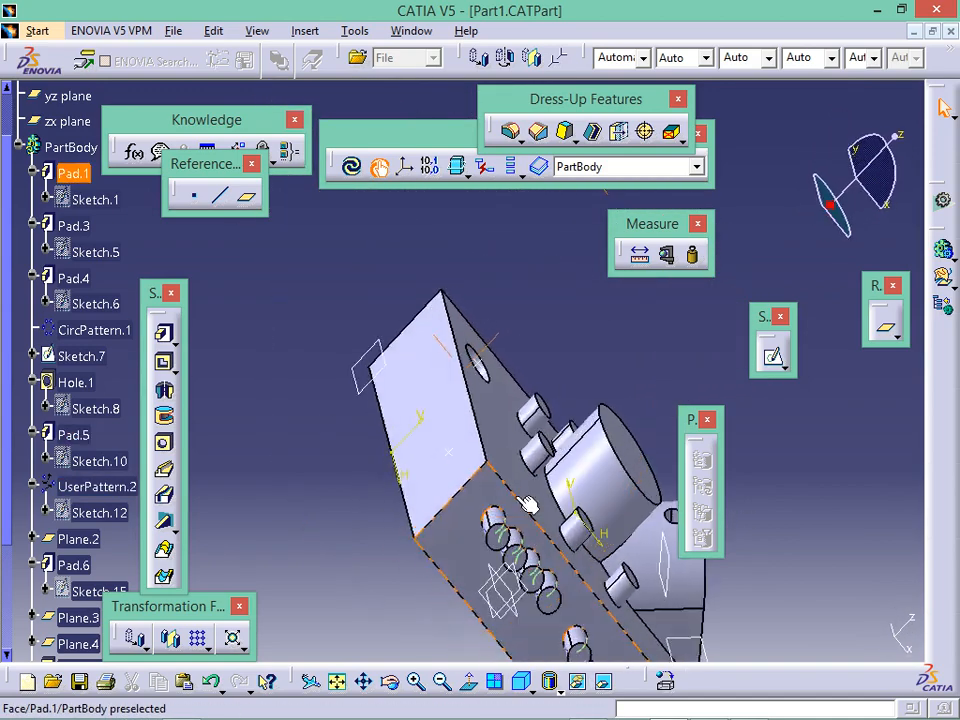
Create a Through two lines reference plane from the two long parallel edges of the box's narrow side face
left_click(247, 196)
left_click(868, 529)
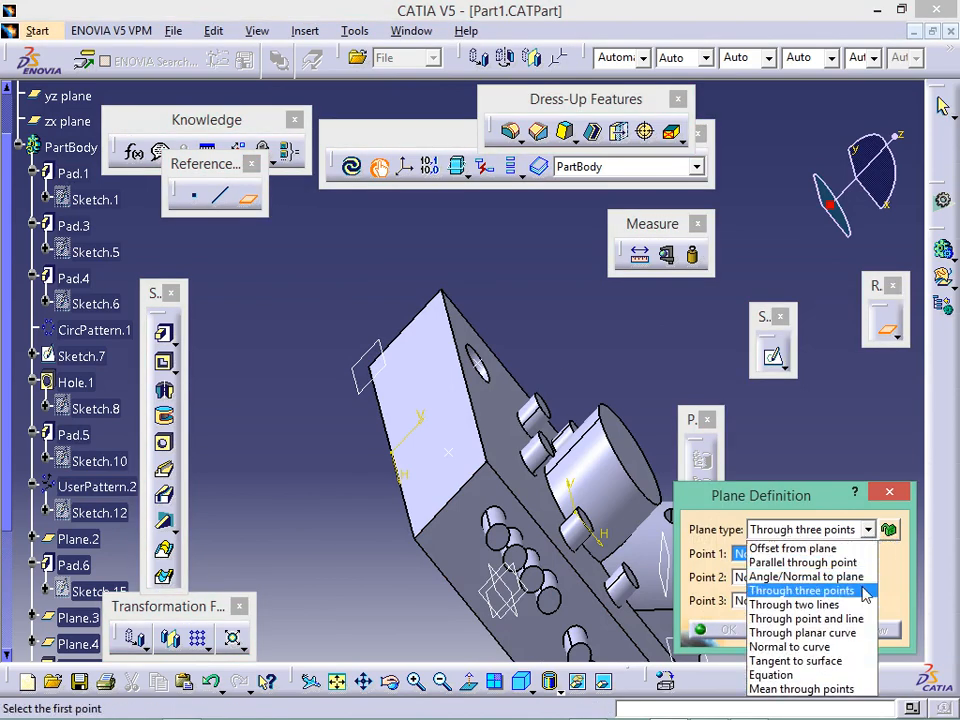
left_click(856, 608)
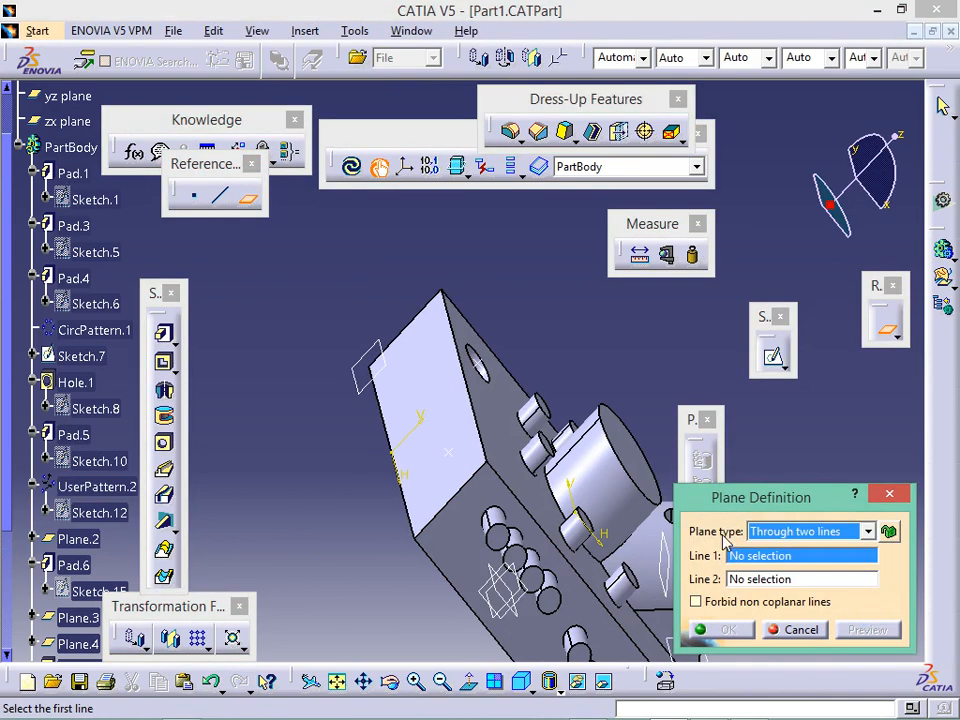
left_click(468, 386)
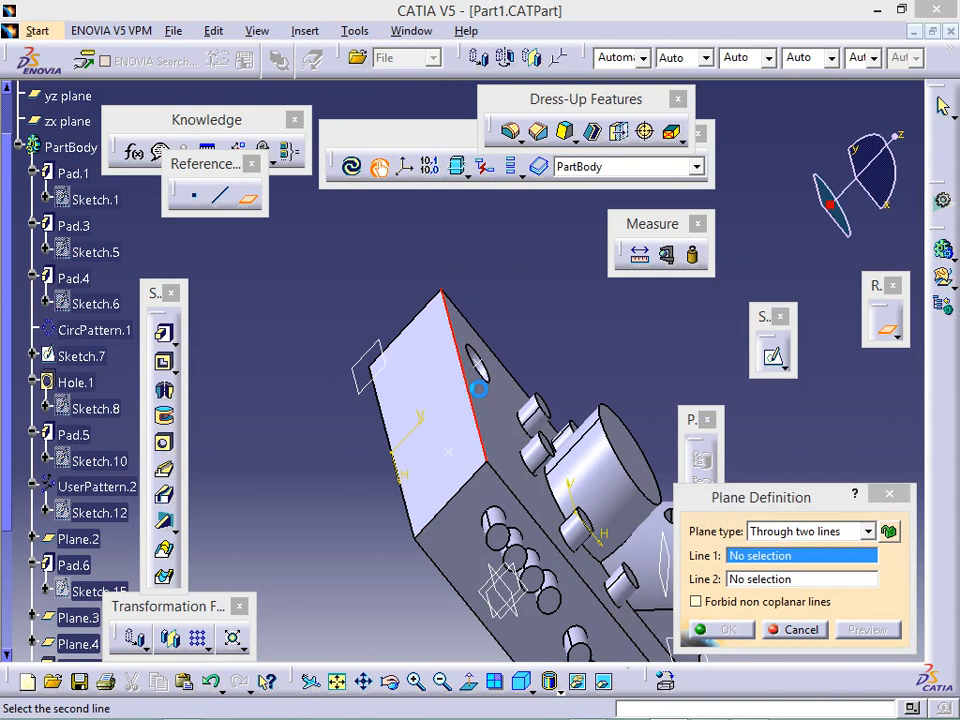
left_click(394, 452)
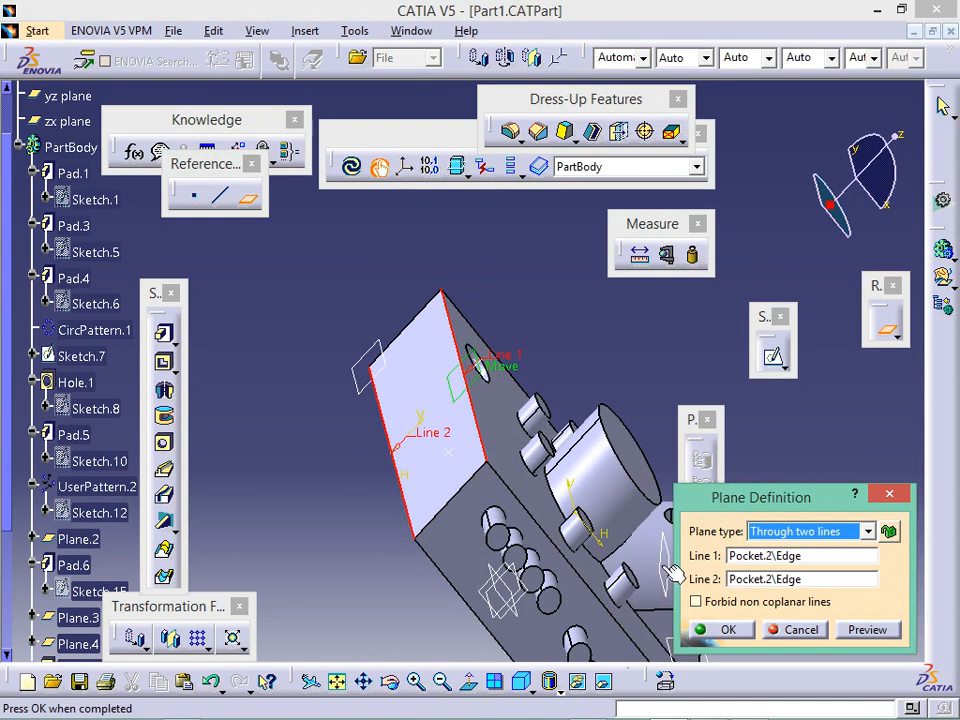
left_click(728, 631)
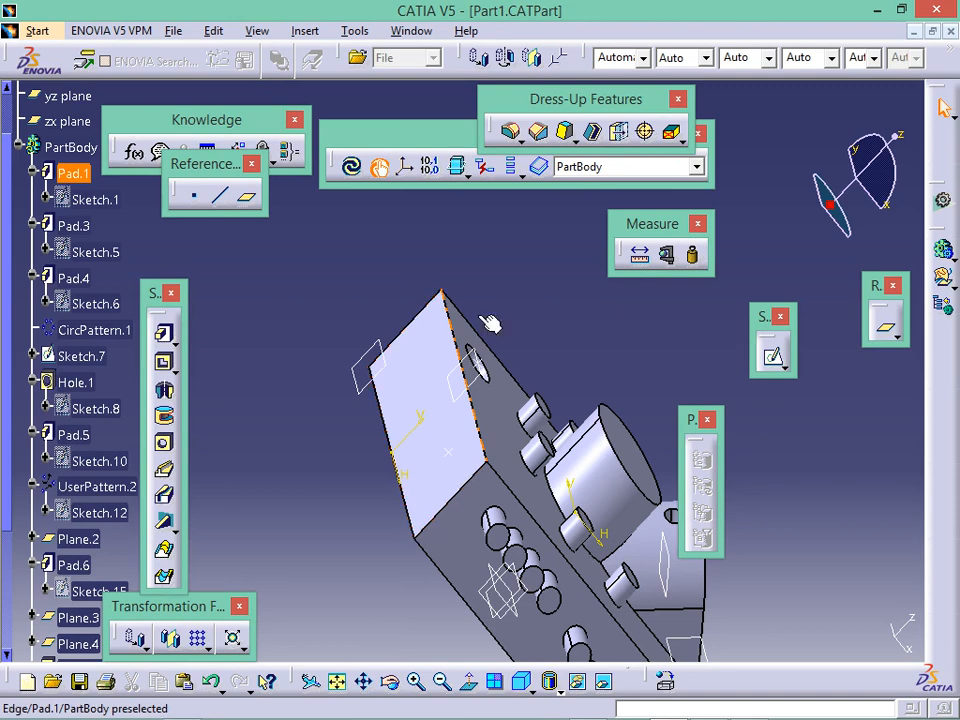
Create a Through point and line reference plane from the narrow side face's corner on the boss side and its opposite long edge
left_click(247, 196)
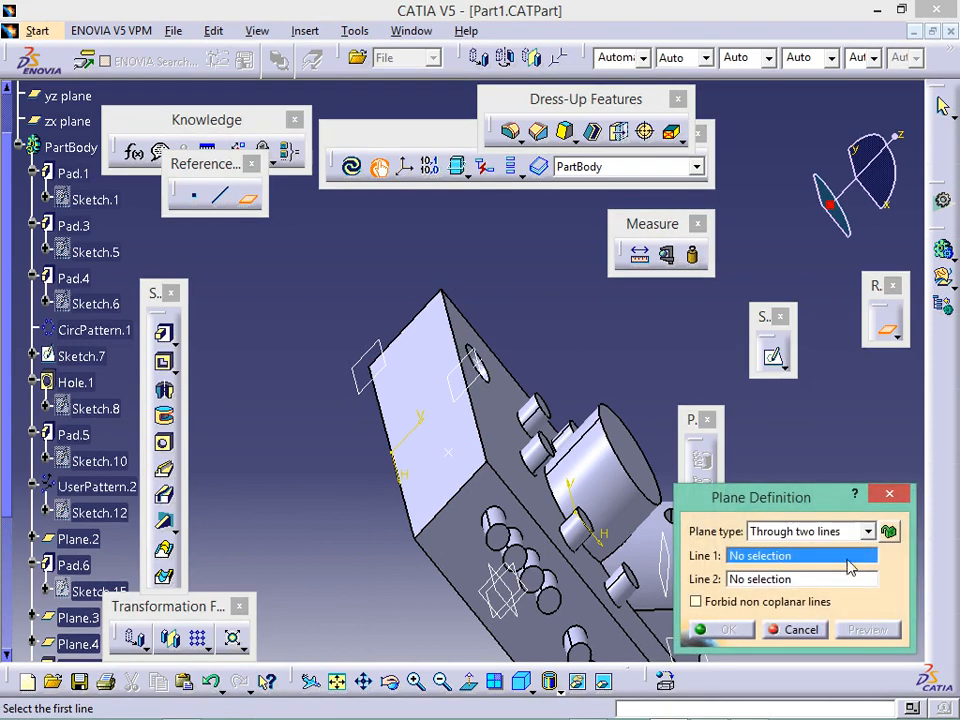
left_click(866, 531)
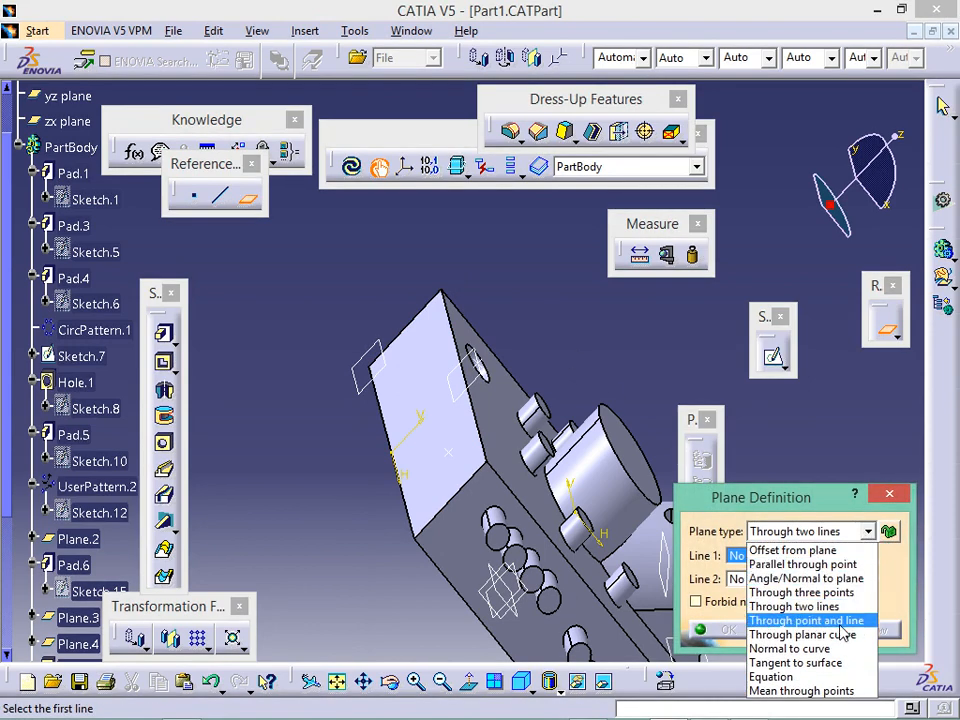
left_click(840, 621)
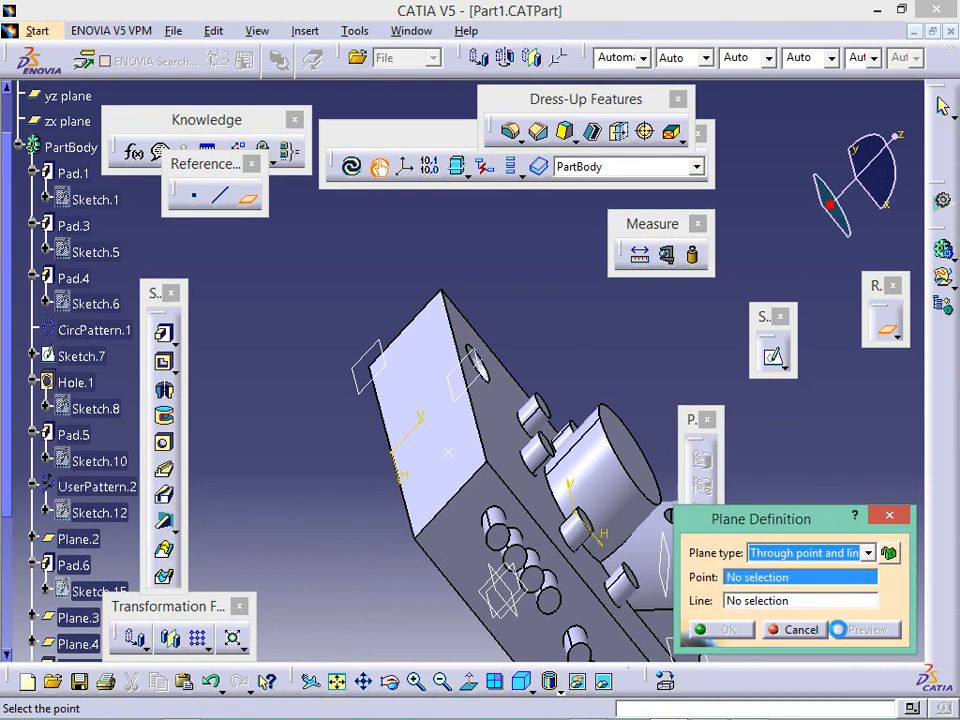
left_click(487, 458)
left_click(413, 506)
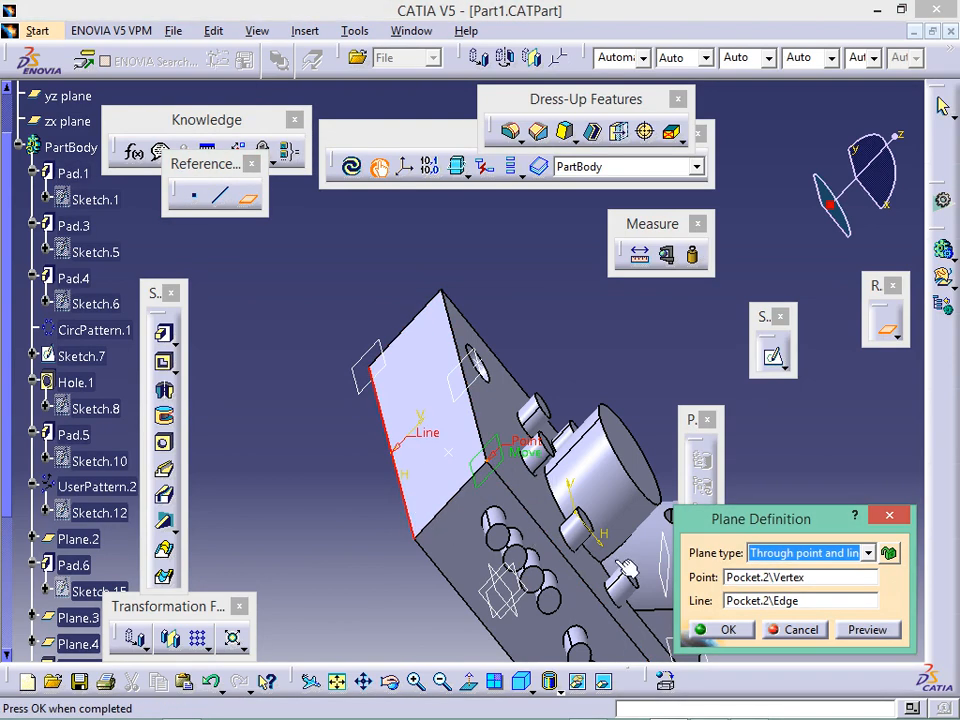
left_click(729, 629)
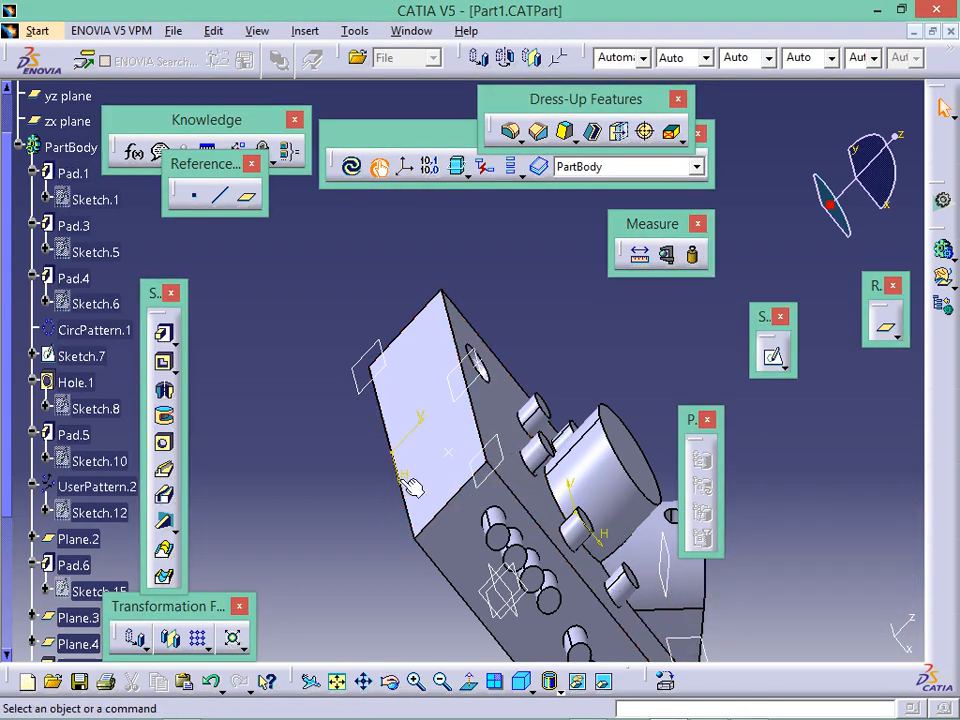
left_click(241, 202)
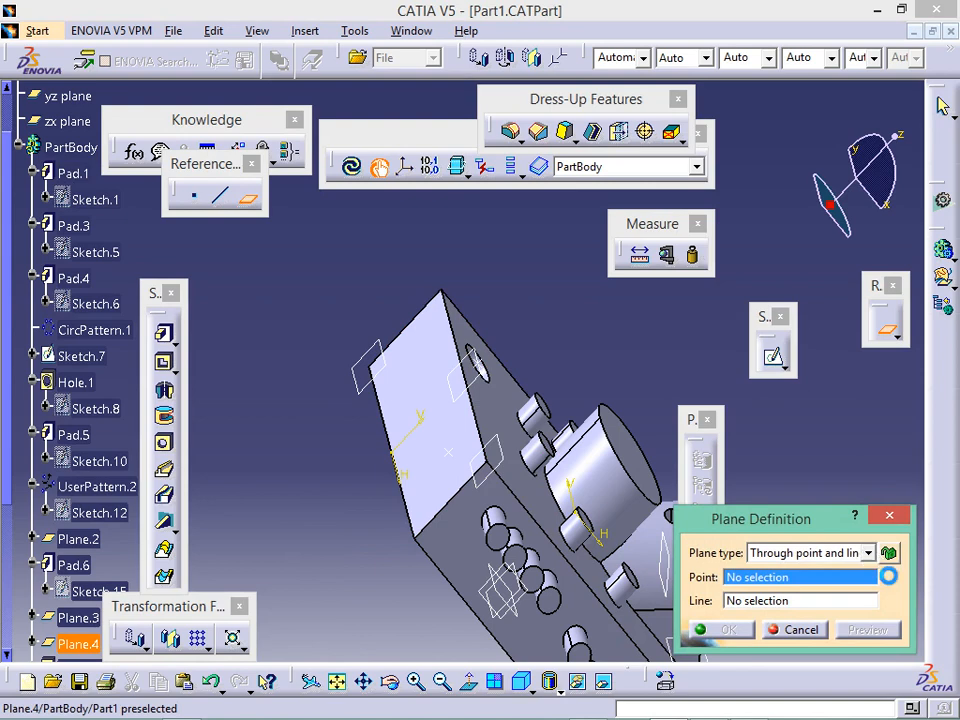
left_click(866, 553)
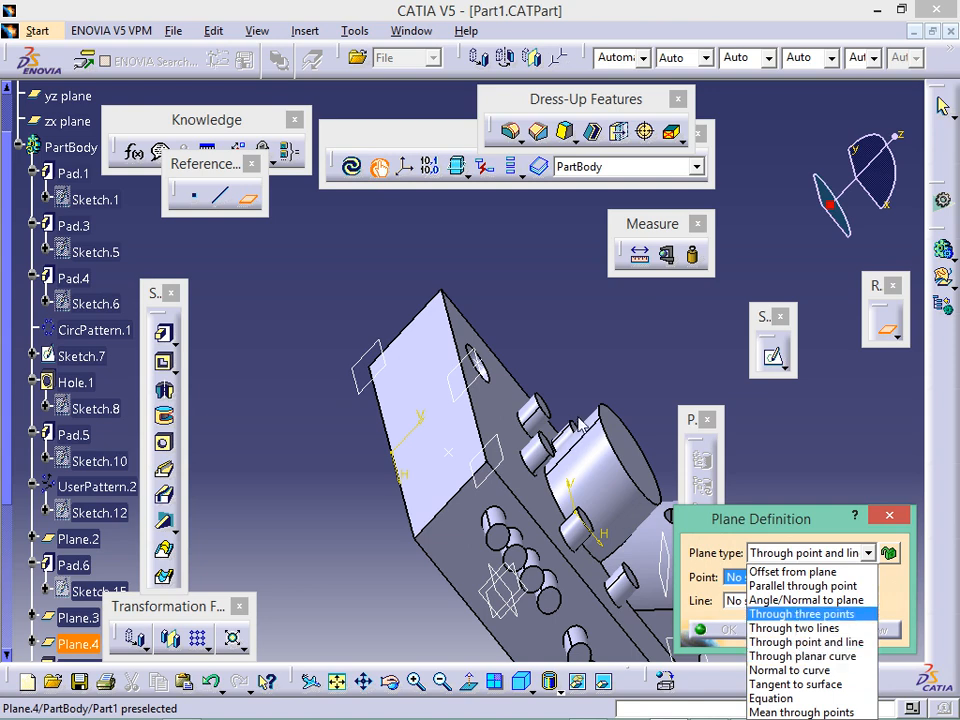
left_click(641, 393)
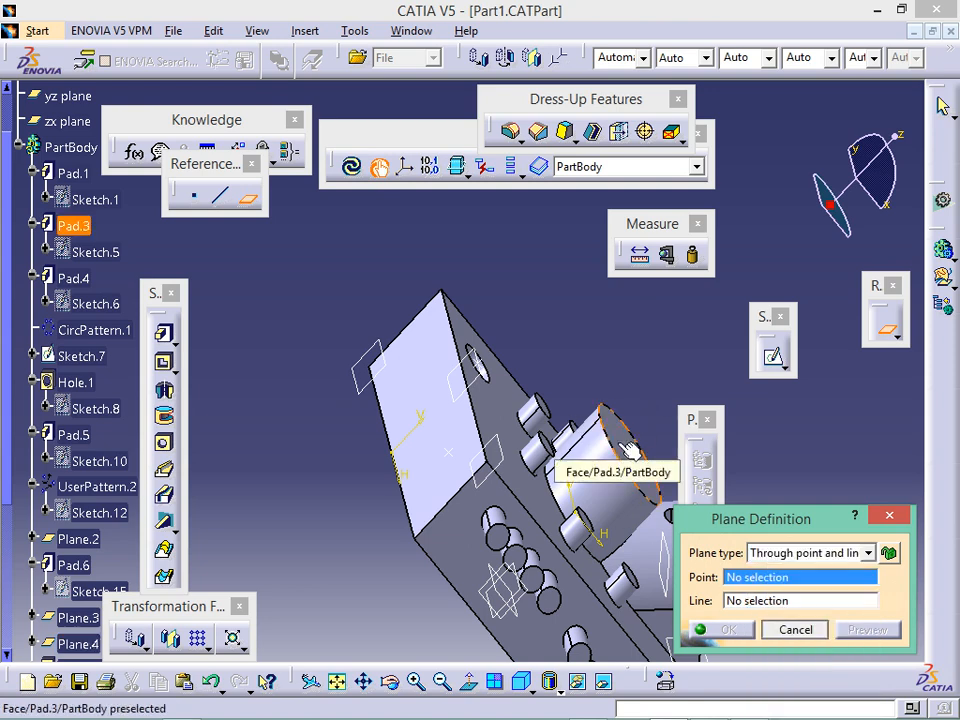
key("Escape")
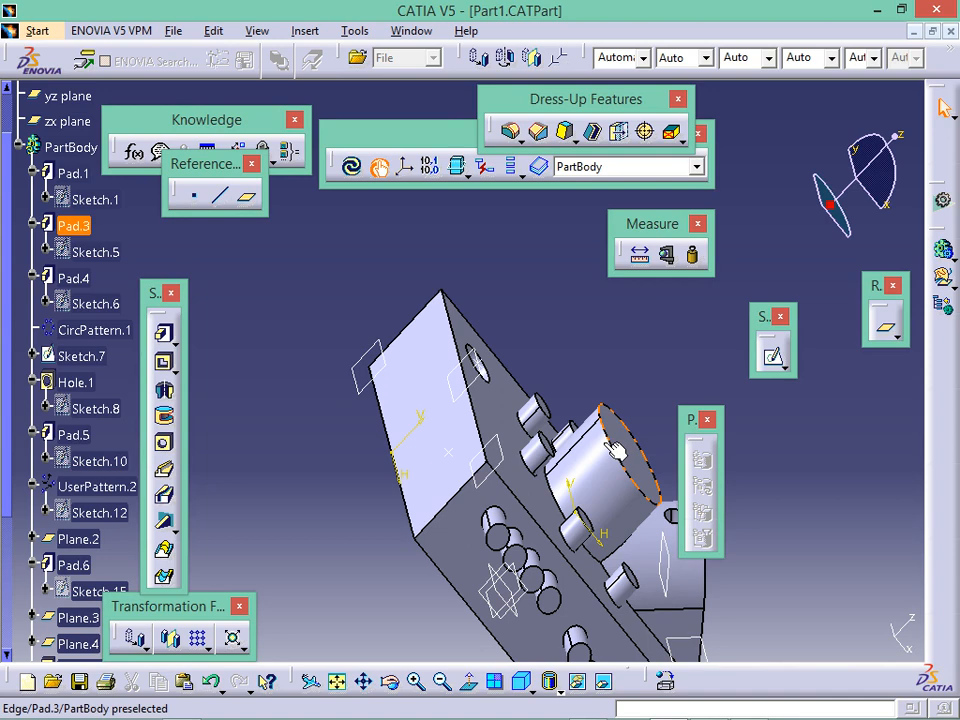
middle_click_drag(402, 469, 235, 377)
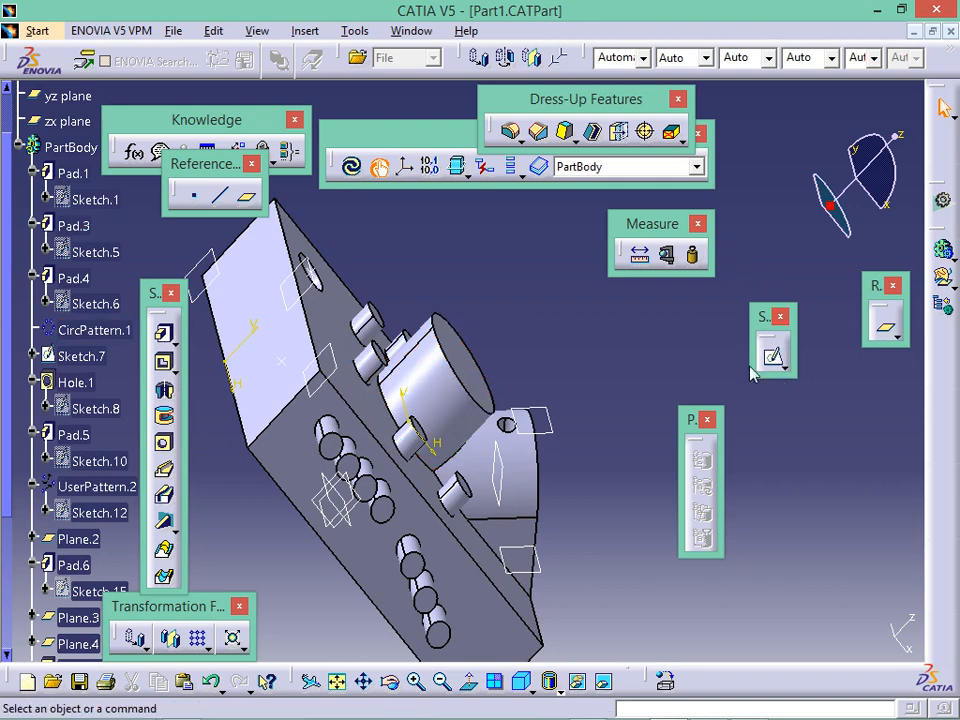
left_click(247, 196)
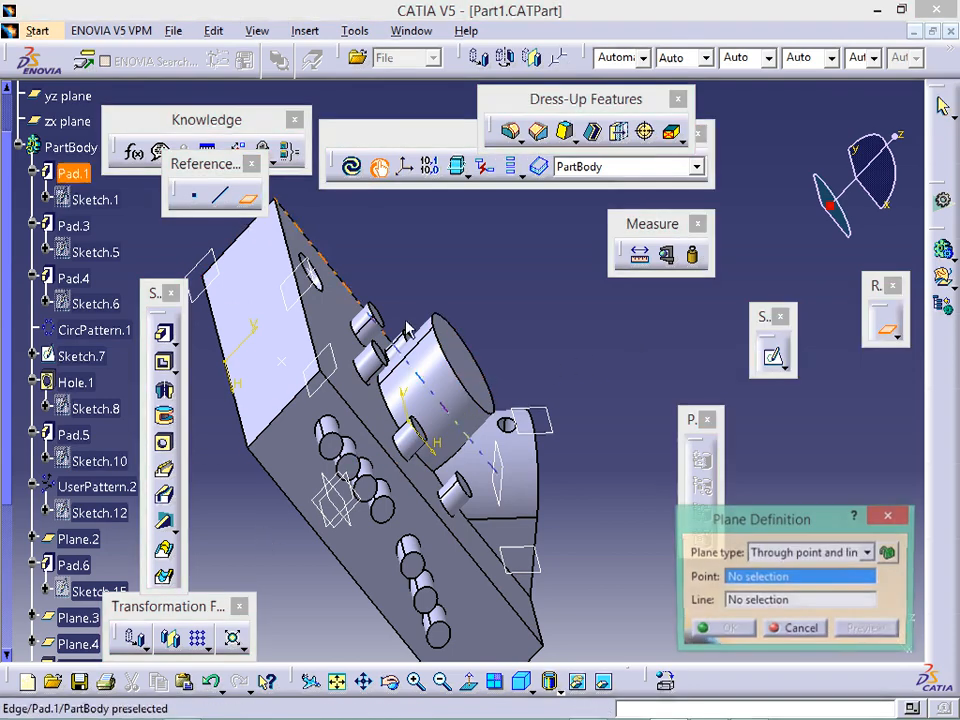
left_click(868, 552)
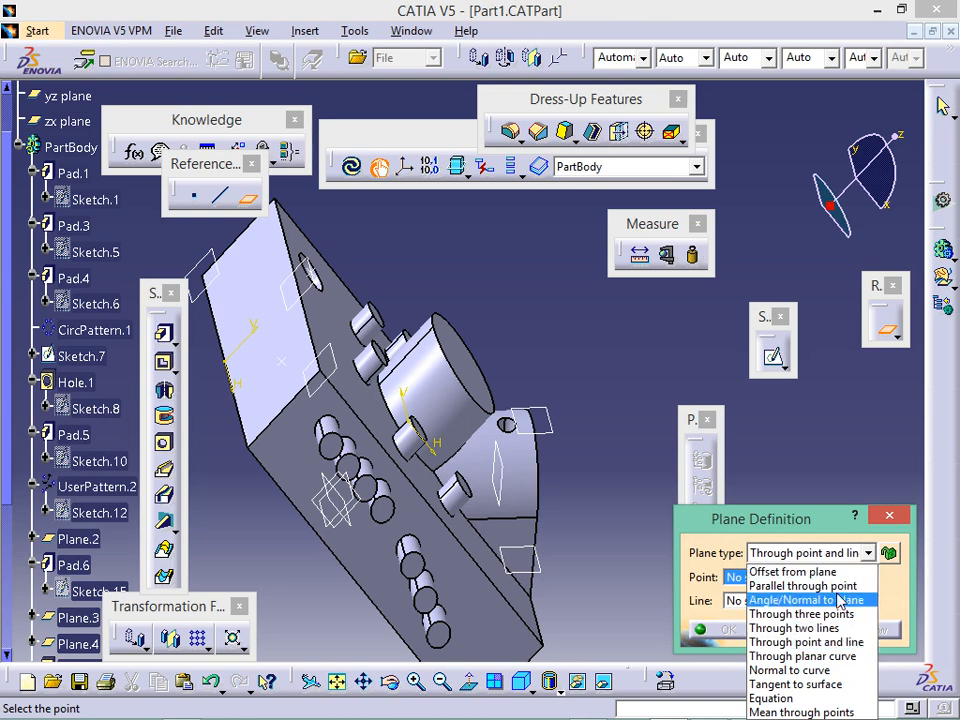
left_click(882, 512)
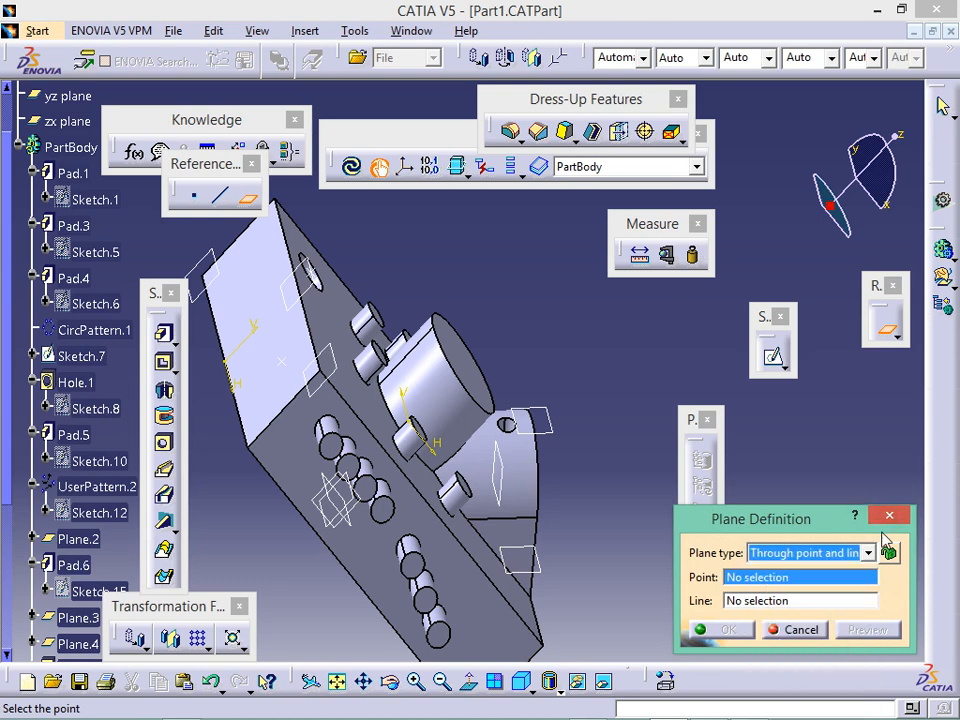
left_click(885, 516)
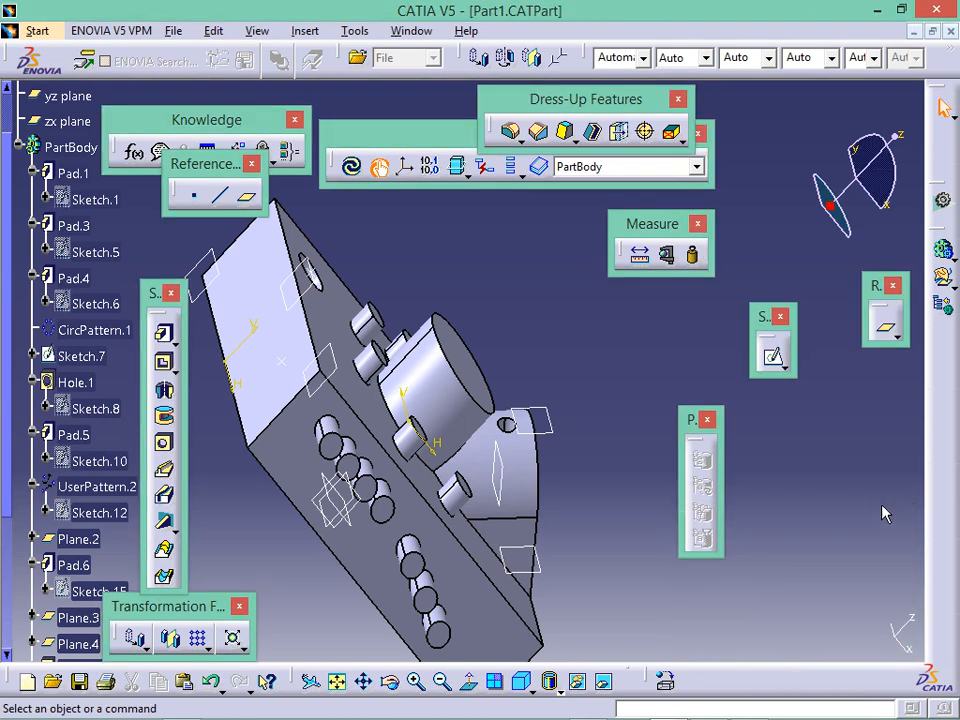
left_click(752, 703)
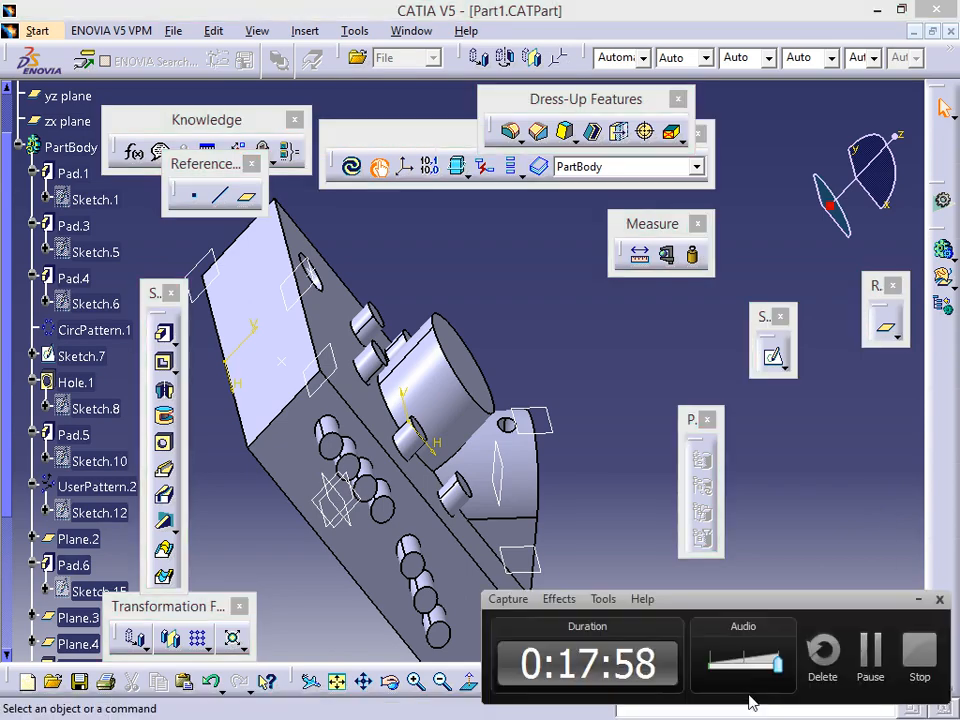